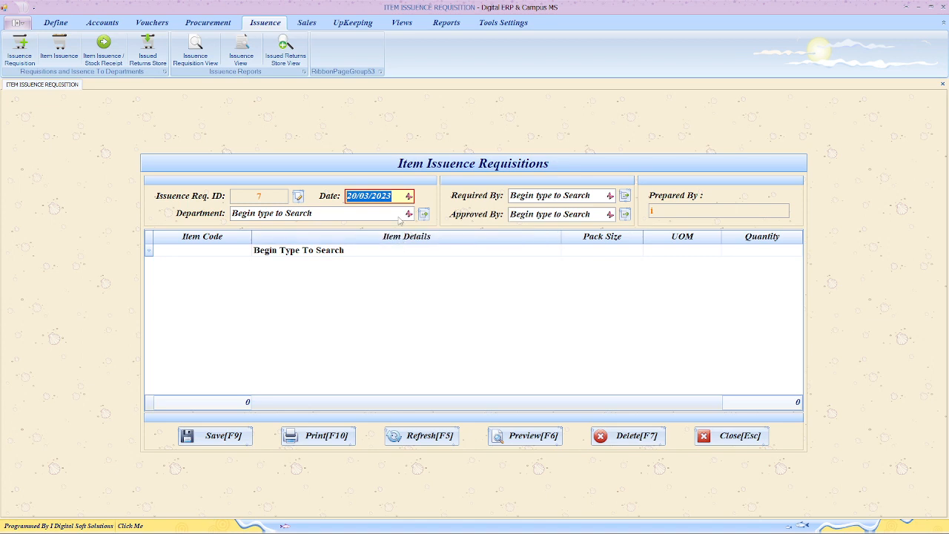
# - Set requisition 7's department to Procurement and choose the Required By and Approved By employees
pyautogui.click(398, 215)
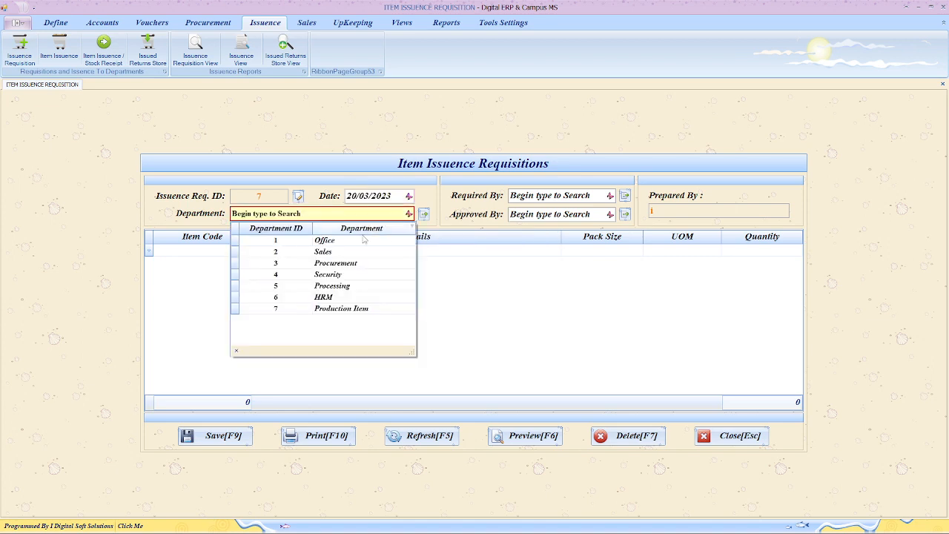
pyautogui.click(348, 266)
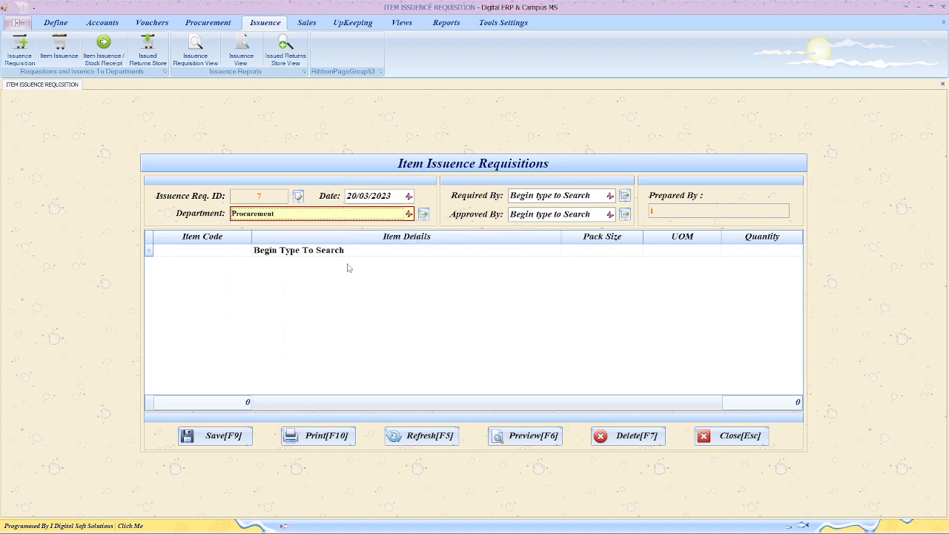
pyautogui.click(549, 197)
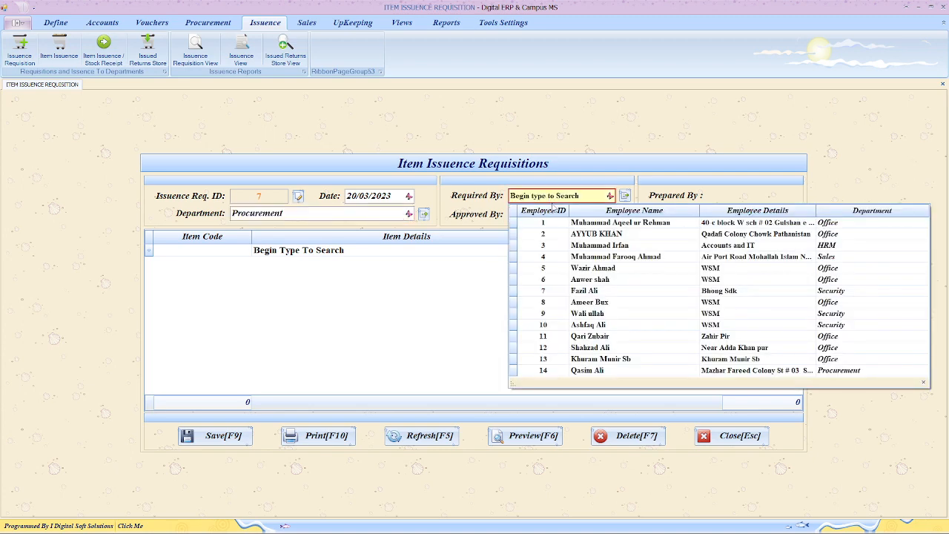
pyautogui.click(575, 245)
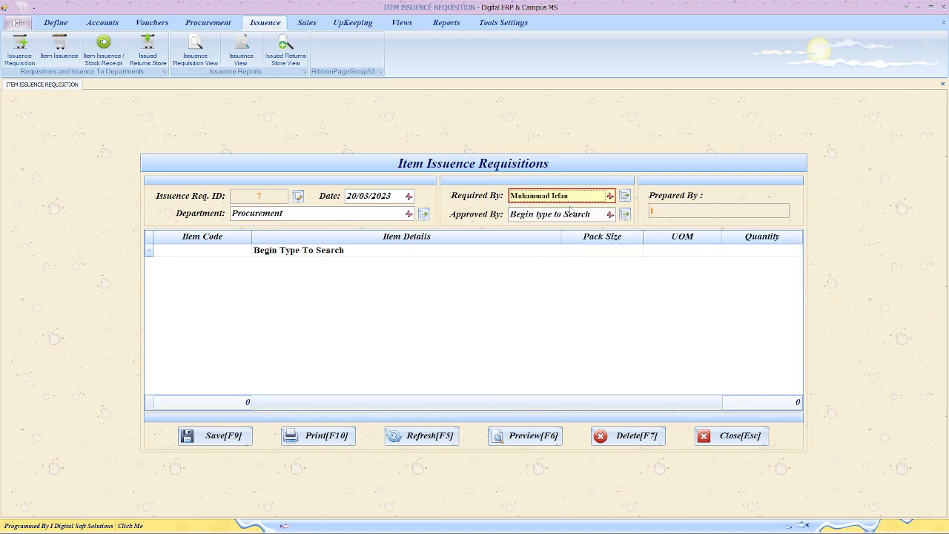
pyautogui.click(571, 213)
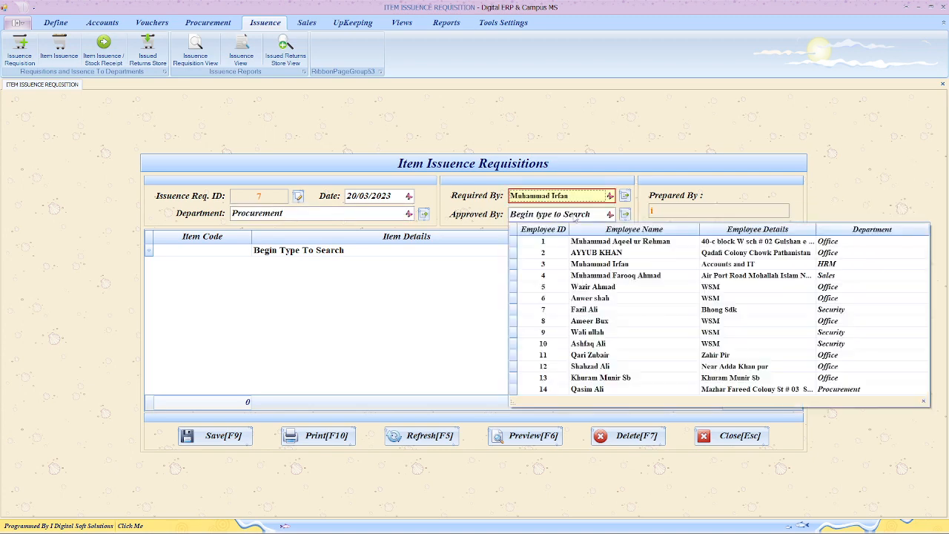
pyautogui.click(582, 279)
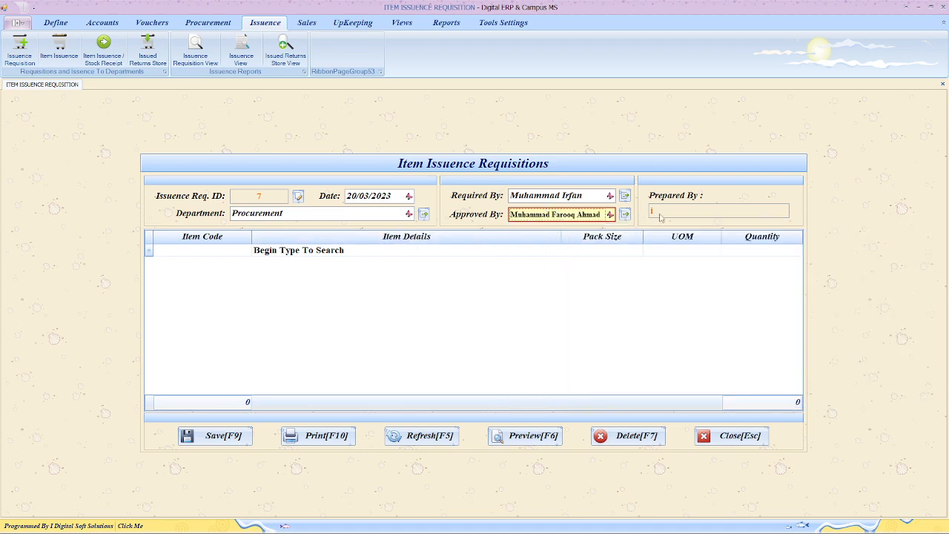
# - Glance at the Procurement functions, then return to Issuance and the first item line's lookup
pyautogui.click(208, 250)
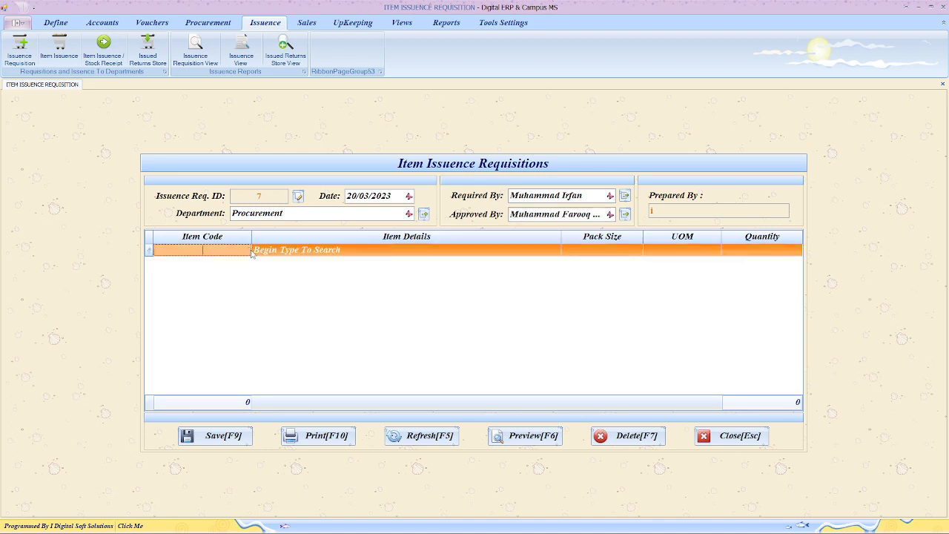
pyautogui.click(198, 22)
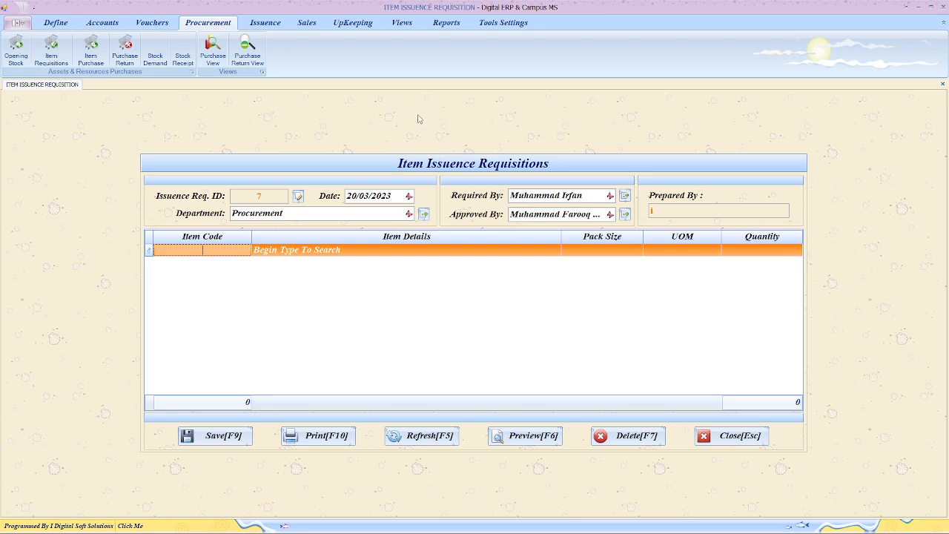
pyautogui.click(269, 23)
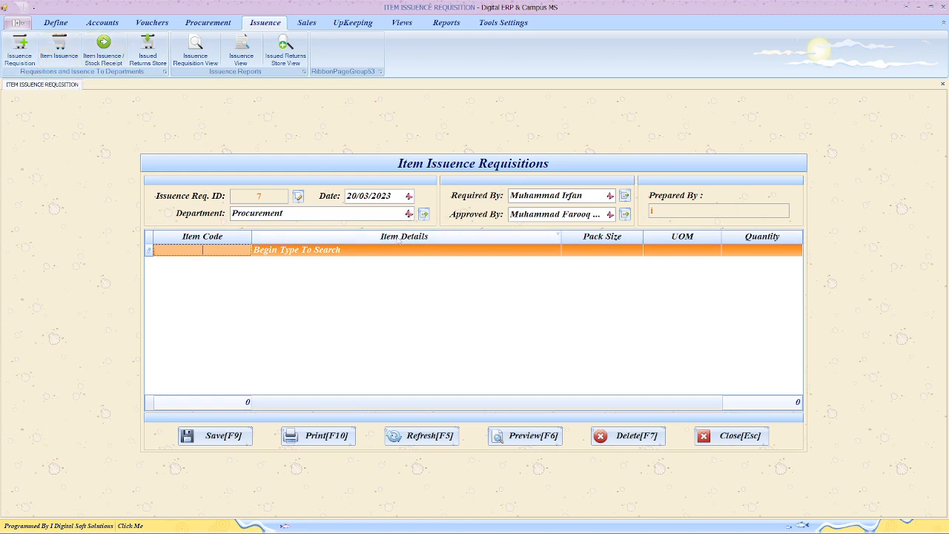
pyautogui.click(387, 251)
# - Add Seed Graiding Plant, found by searching 'Se', as the first line with quantity 2
pyautogui.click(542, 250)
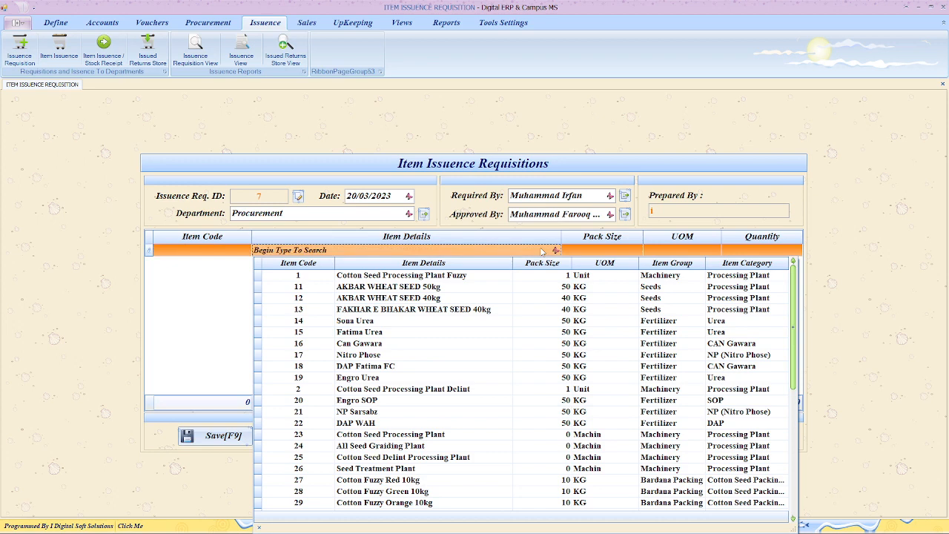
pyautogui.write('Seed Graiding Plant')
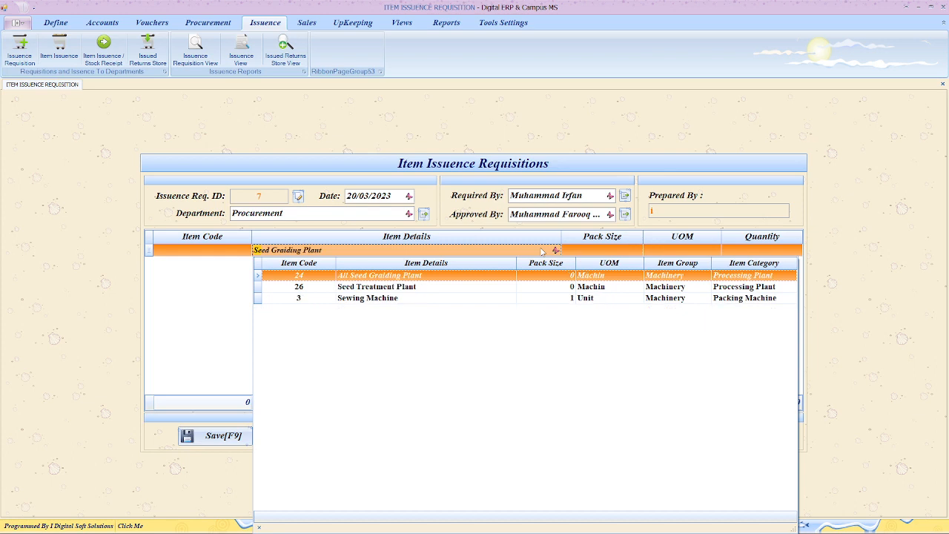
pyautogui.press('Return')
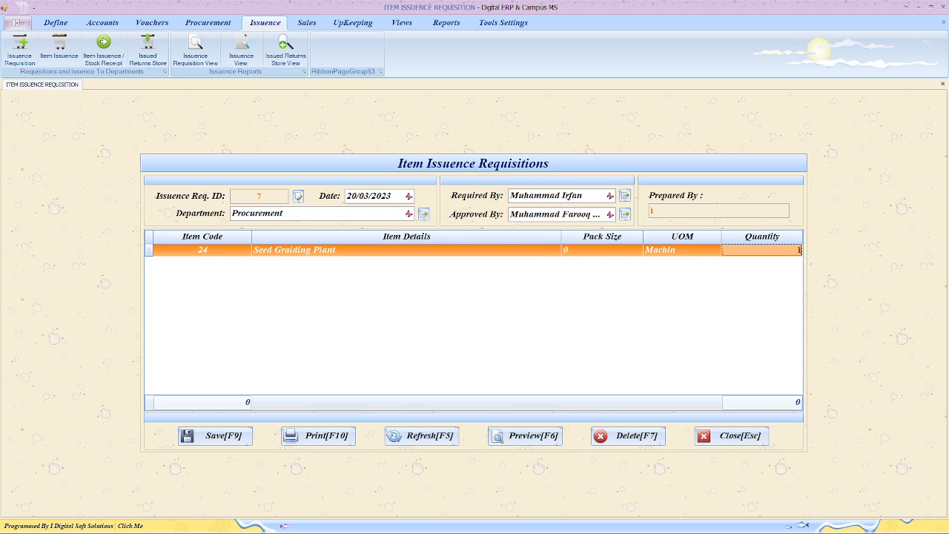
pyautogui.press('Return')
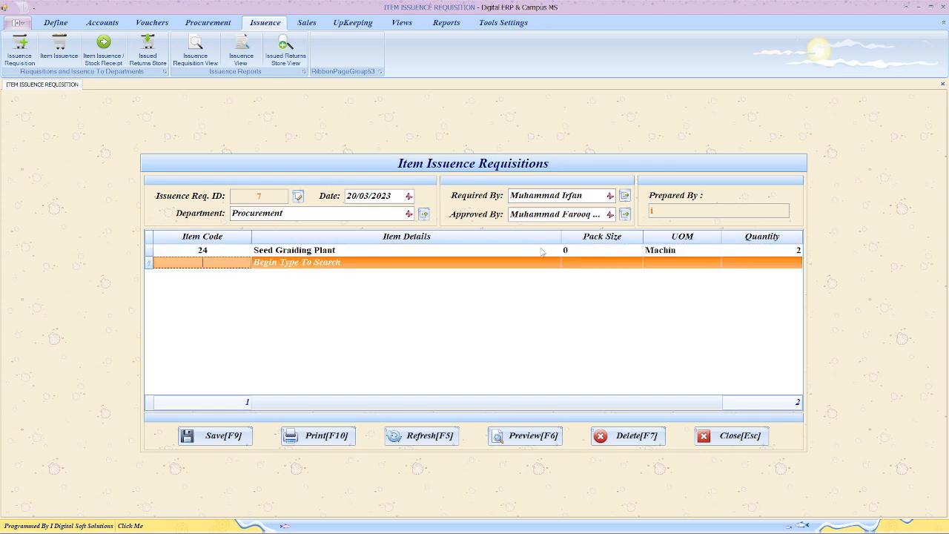
# - Add item code 25, Delint Processing Plant, as the second line with quantity 2
pyautogui.write('25')
pyautogui.press('Return')
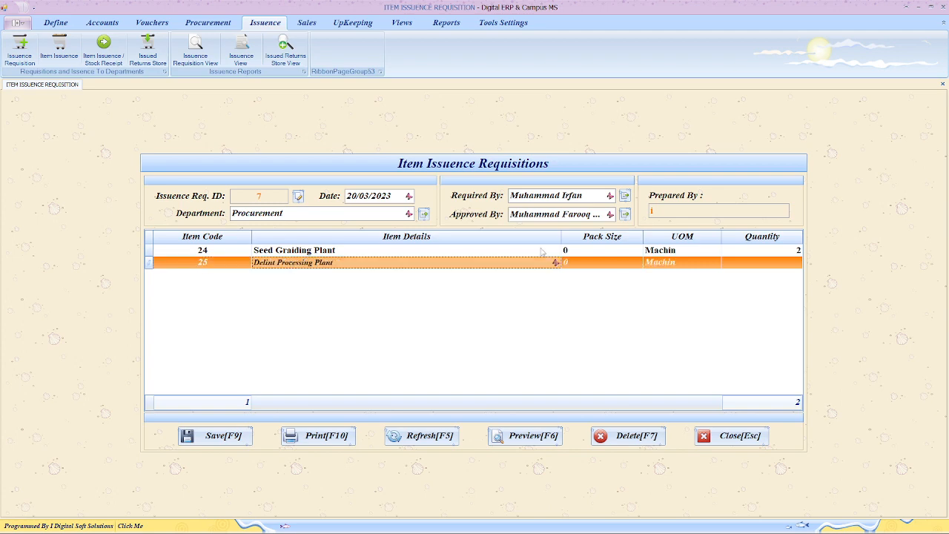
pyautogui.press('Return')
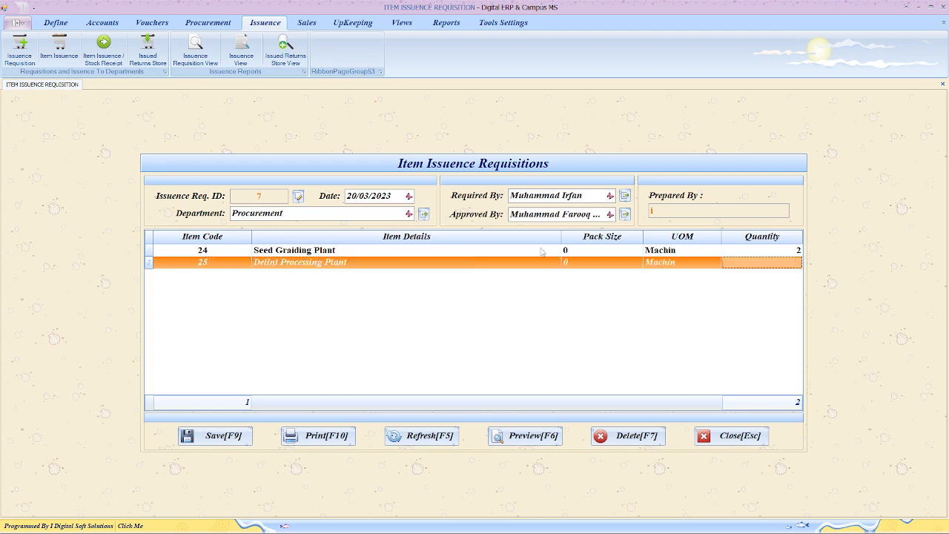
pyautogui.write('2')
pyautogui.press('Return')
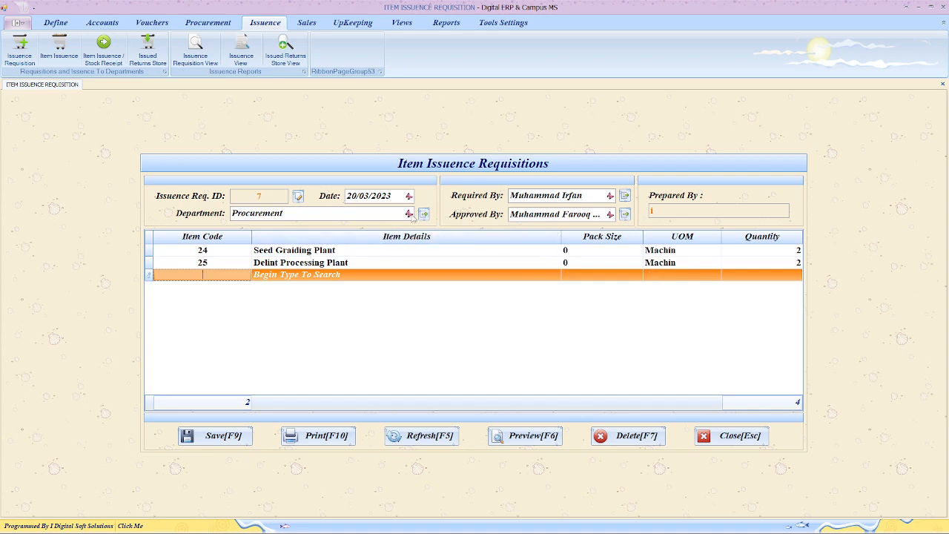
pyautogui.click(409, 213)
# - Change the department to Processing and check the Seed Graiding and Delint Processing lines
pyautogui.click(361, 287)
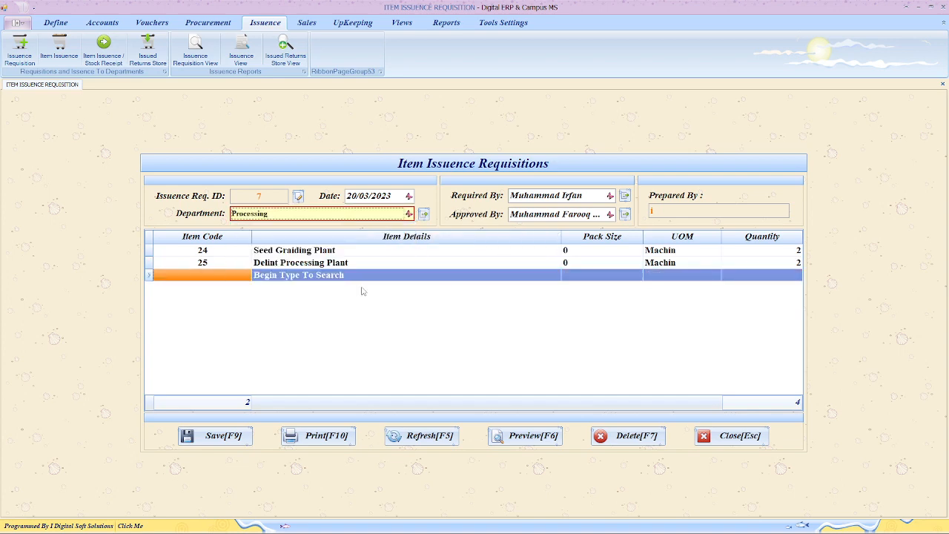
pyautogui.click(271, 333)
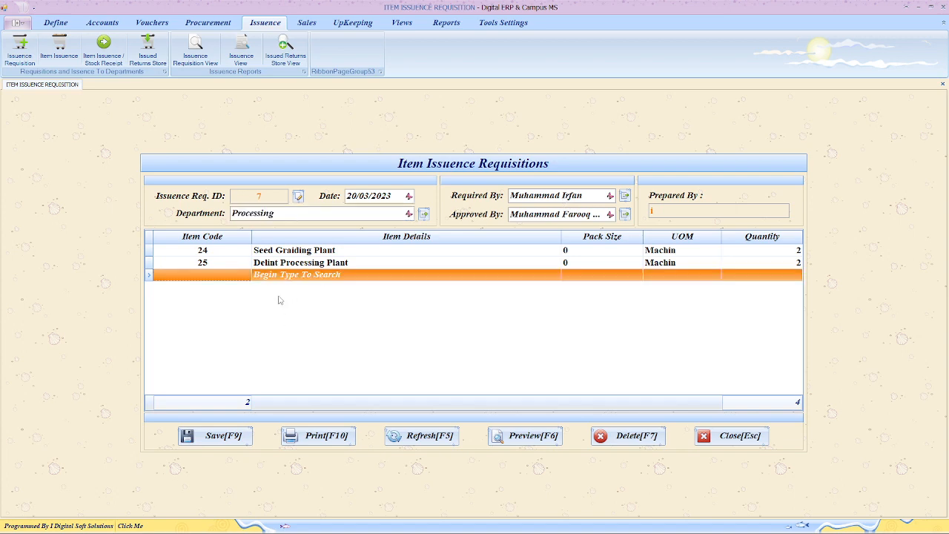
pyautogui.click(290, 255)
pyautogui.click(290, 255)
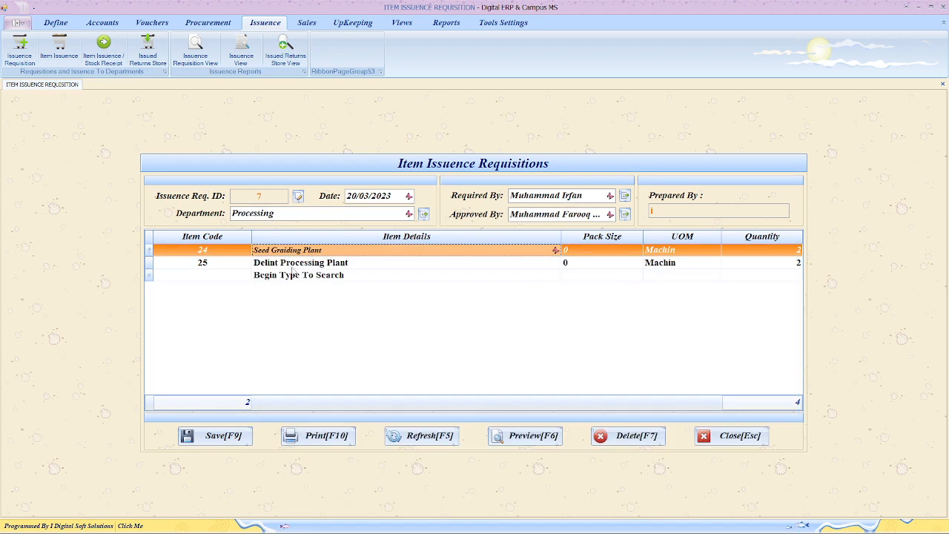
pyautogui.click(290, 265)
pyautogui.click(290, 265)
pyautogui.click(289, 311)
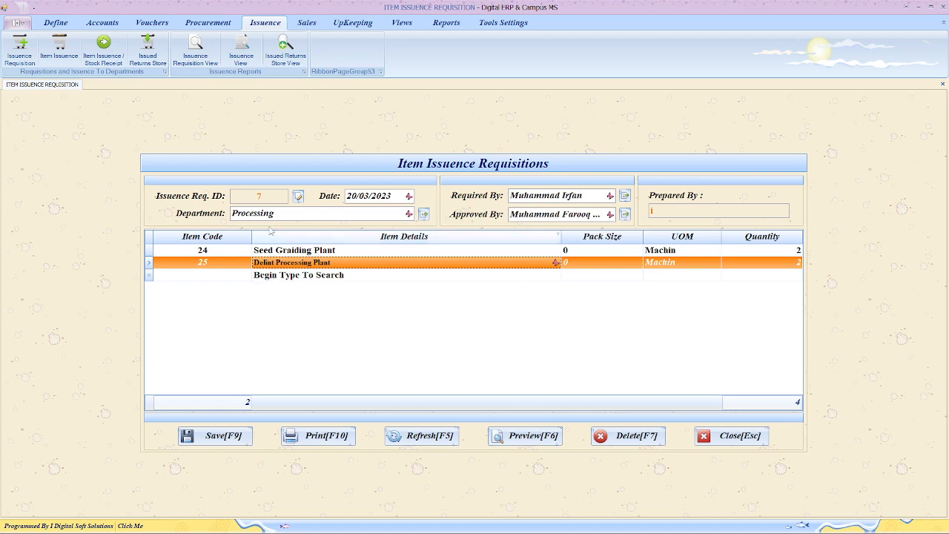
pyautogui.click(288, 215)
pyautogui.click(289, 216)
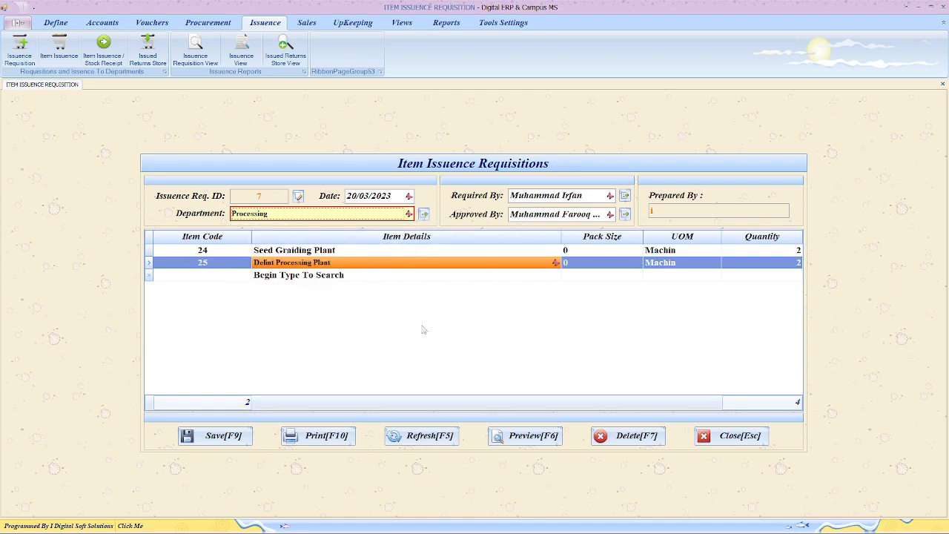
# - Save the requisition and reload requisition 7 by its Issuance Req. ID
pyautogui.click(213, 437)
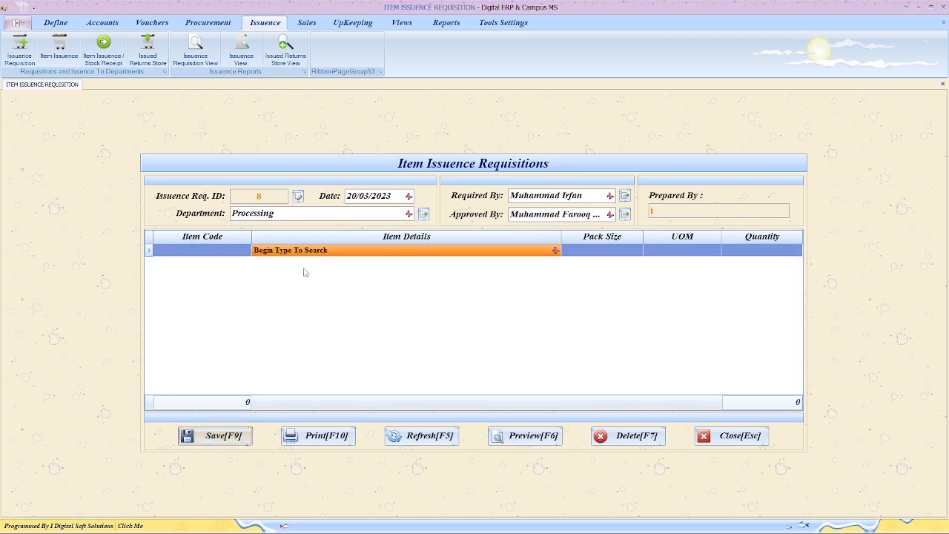
pyautogui.click(299, 198)
pyautogui.write('7')
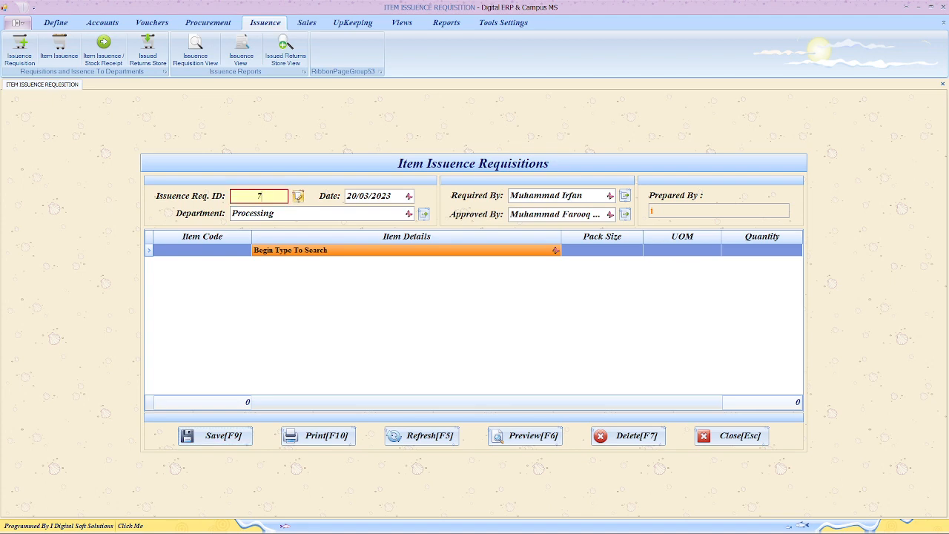
pyautogui.press('Return')
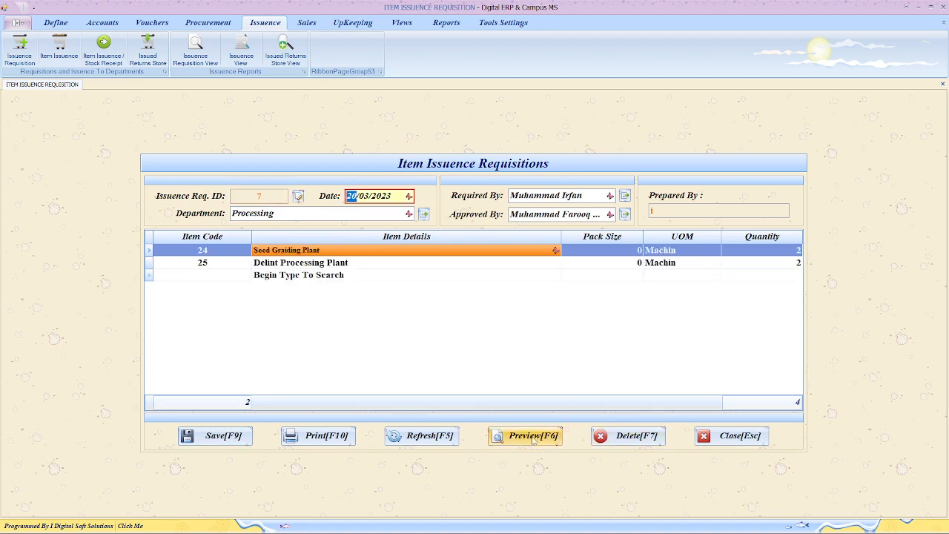
# - Preview requisition 7's Item Issuance Requisition Details report, zoom in twice, and scroll through it
pyautogui.click(532, 438)
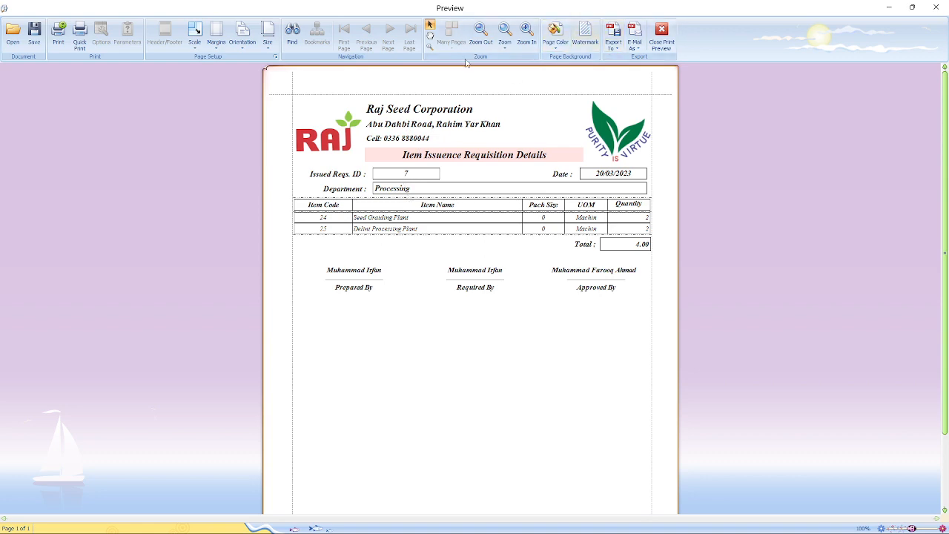
pyautogui.click(527, 33)
pyautogui.click(527, 33)
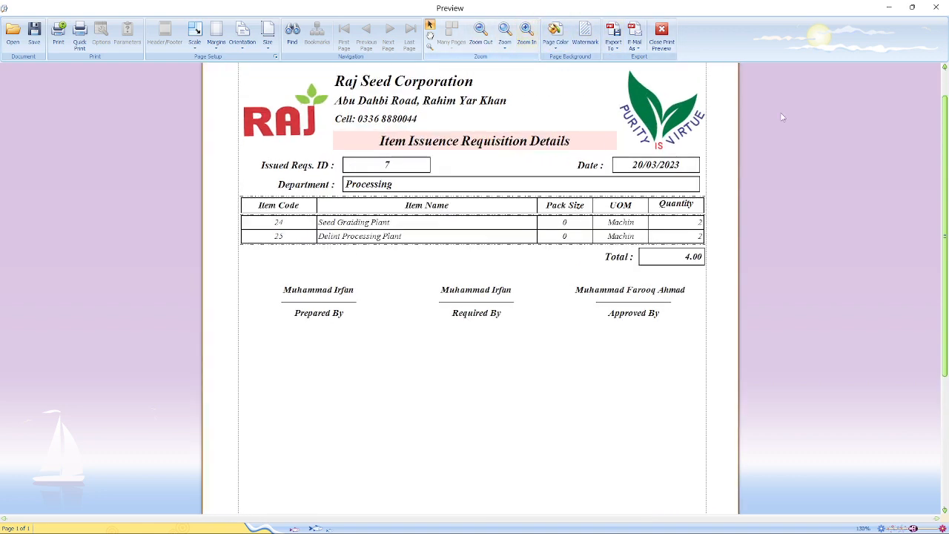
pyautogui.scroll(1, 944, 91)
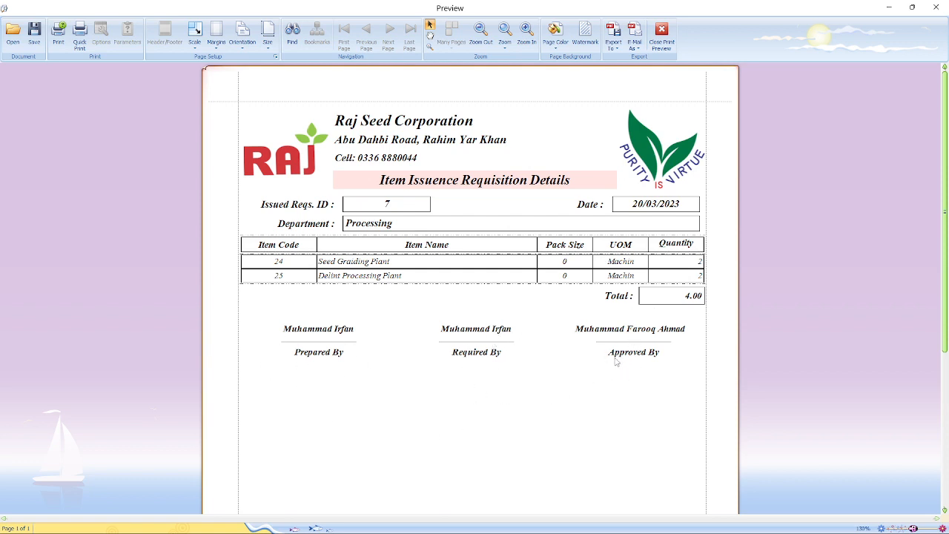
pyautogui.moveTo(946, 108); pyautogui.dragTo(853, 92)
# - Close the preview, glance at Reports, and start a new Item Issuance, issue 3 dated 20/03/2023
pyautogui.click(661, 33)
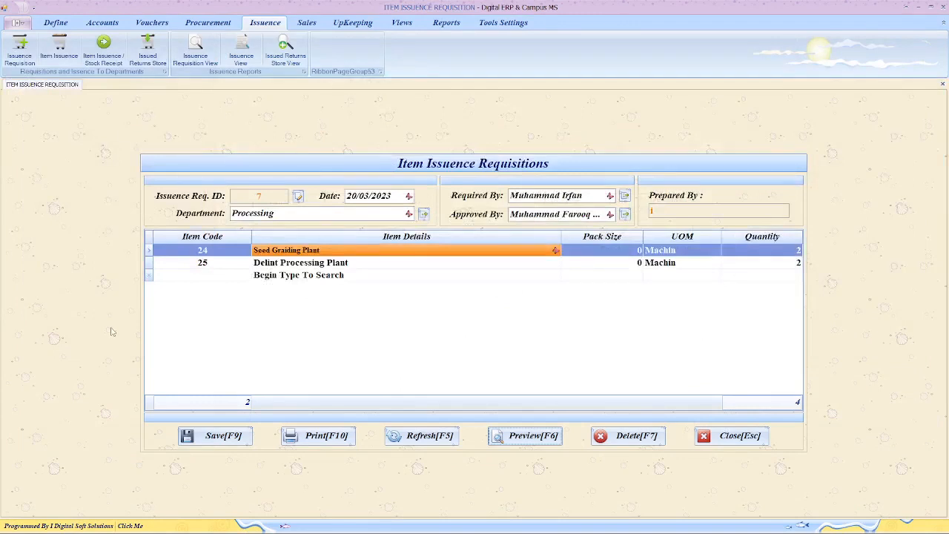
pyautogui.click(447, 23)
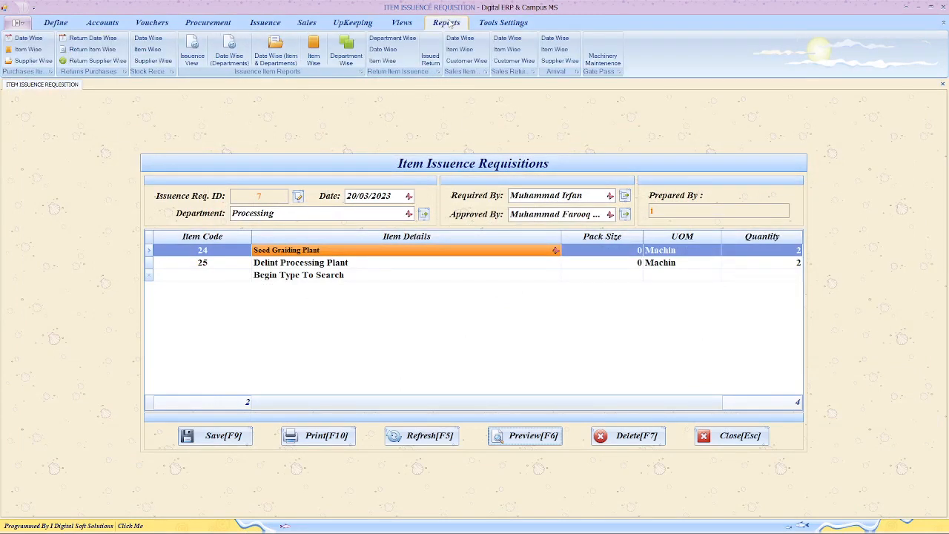
pyautogui.click(265, 23)
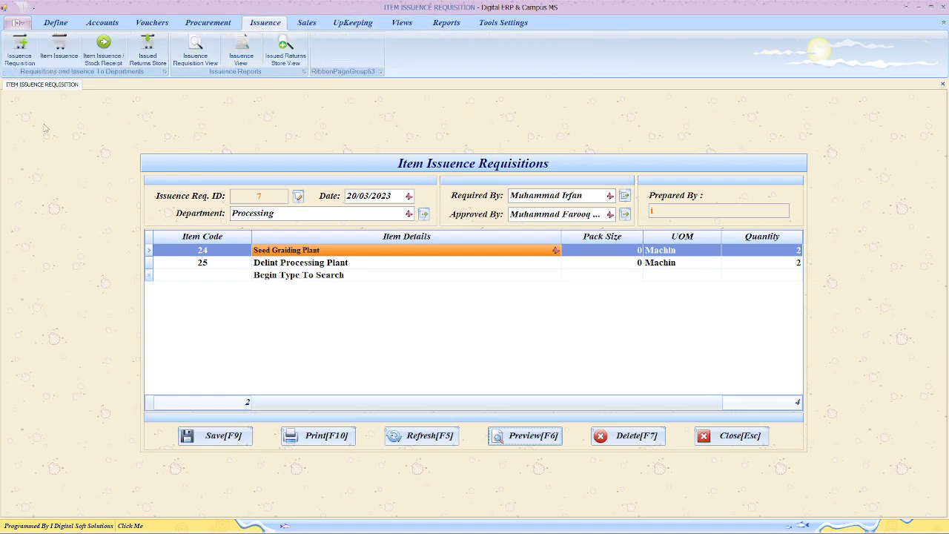
pyautogui.click(62, 57)
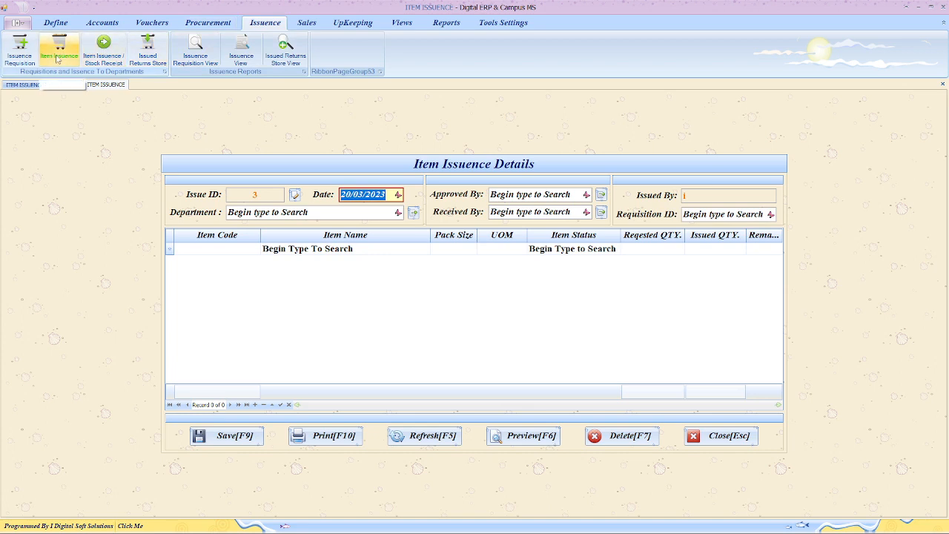
# - Open the Item Issuence form and set its department to Processing
pyautogui.click(57, 60)
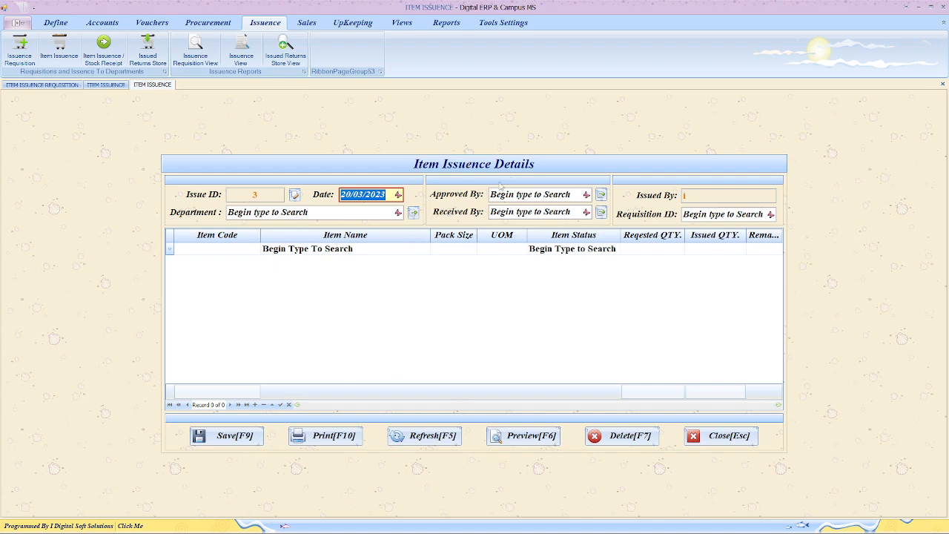
pyautogui.click(398, 213)
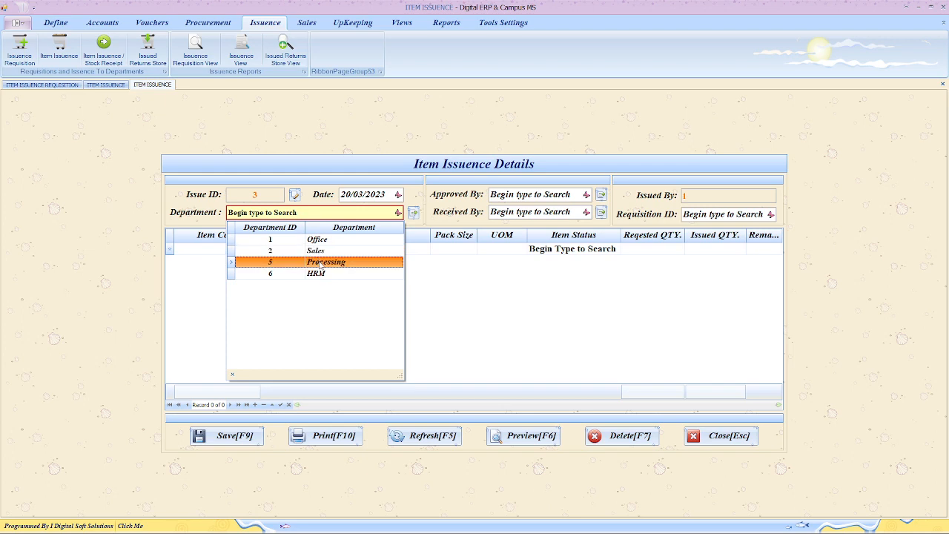
pyautogui.write('P')
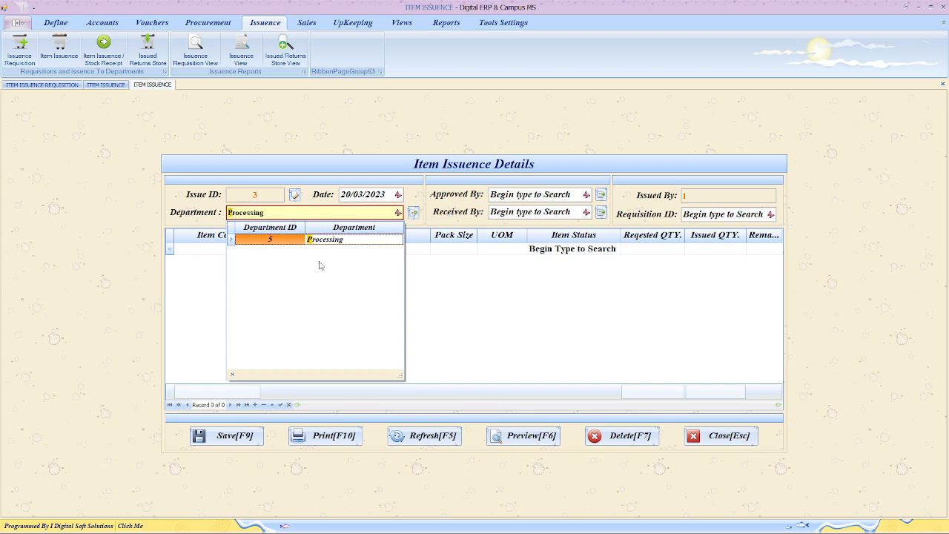
pyautogui.write('ro')
pyautogui.press('Return')
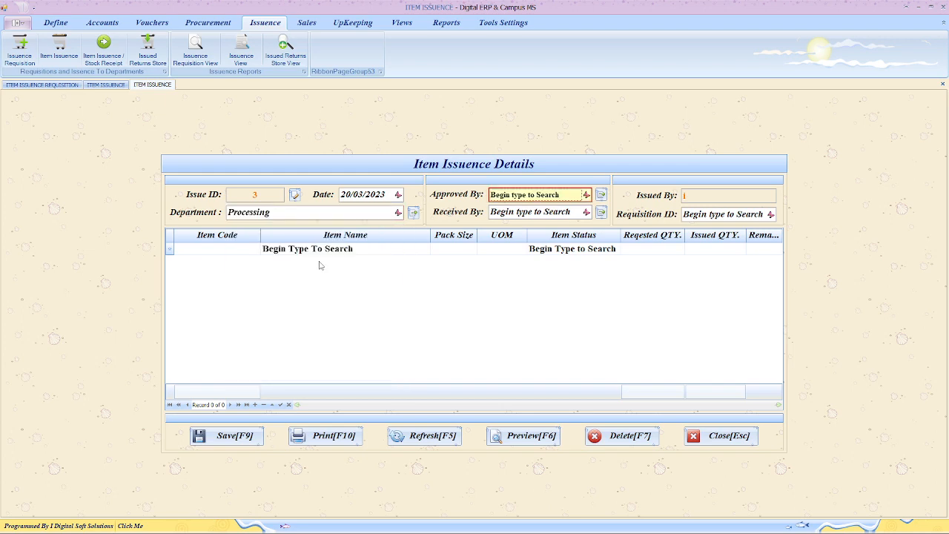
# - Choose the Approved By and Received By employees from the employee lists
pyautogui.press('F4')
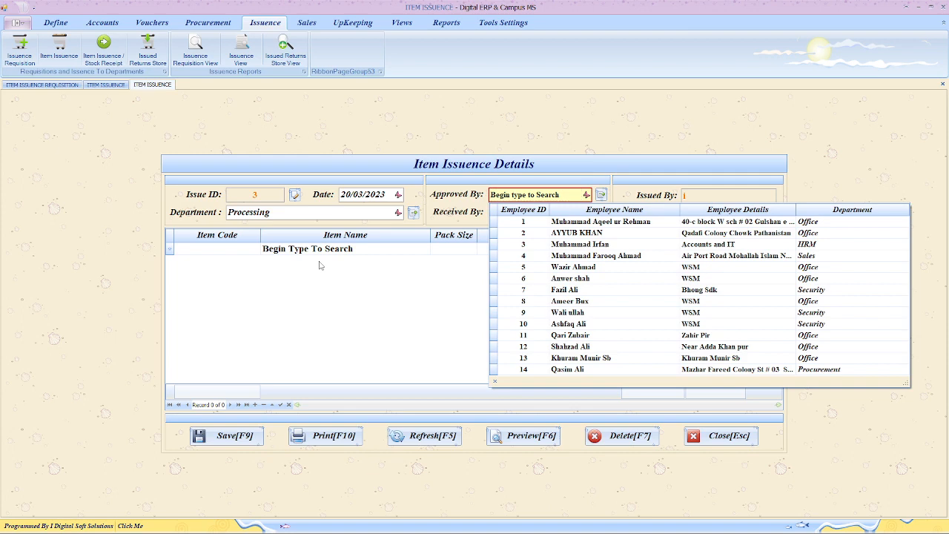
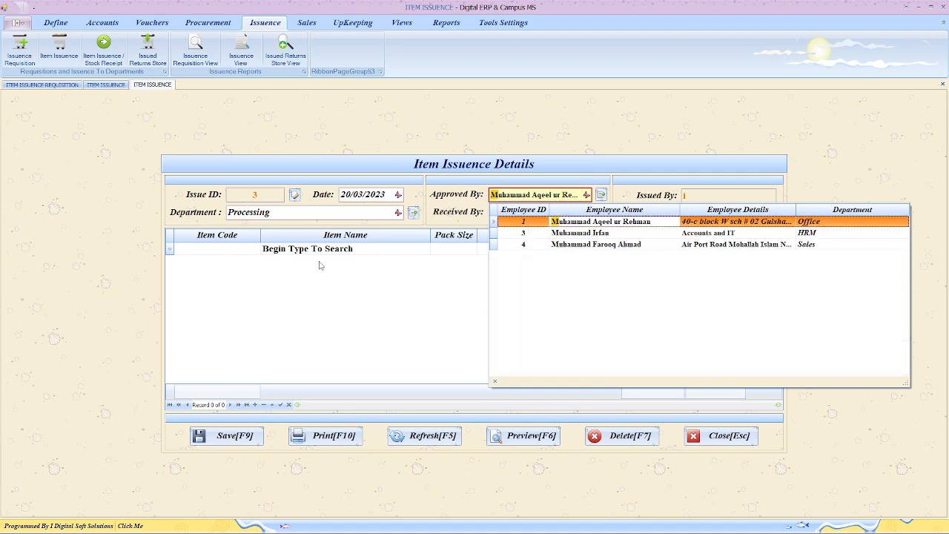
pyautogui.press('Down')
pyautogui.press('Return')
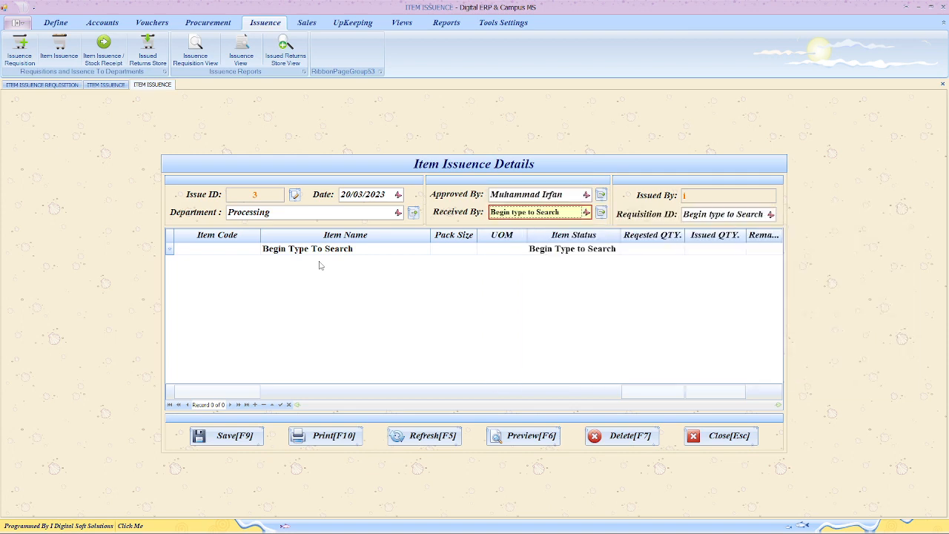
pyautogui.press('F4')
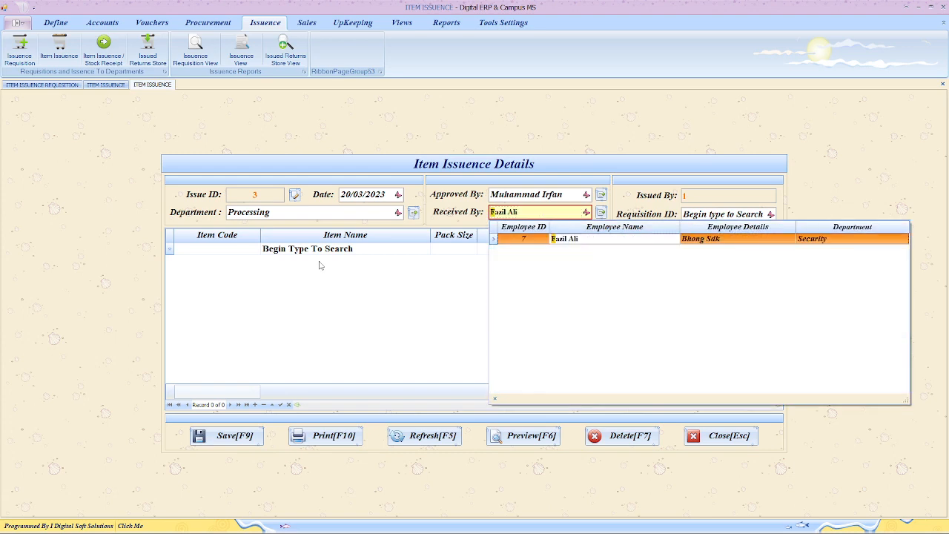
pyautogui.press('Return')
pyautogui.press('Up')
pyautogui.press('Up')
pyautogui.press('Up')
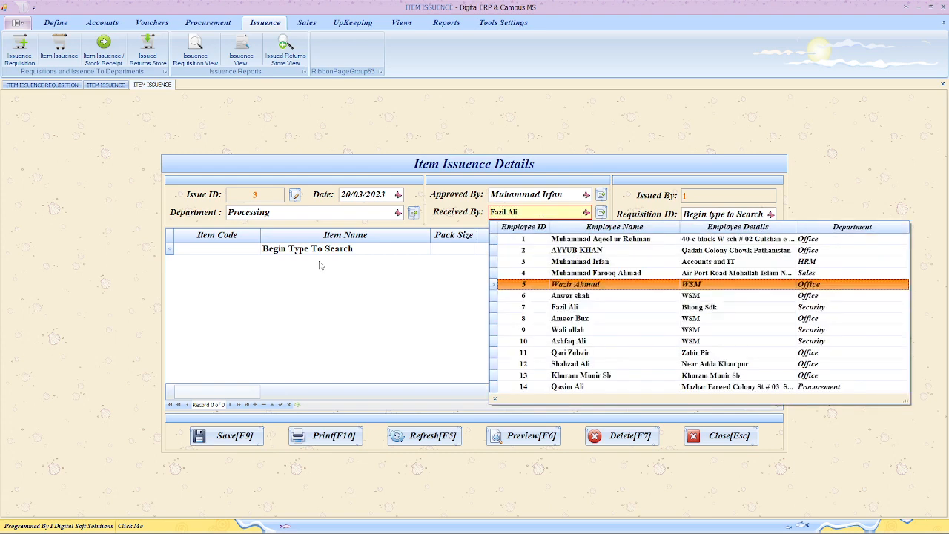
pyautogui.press('Return')
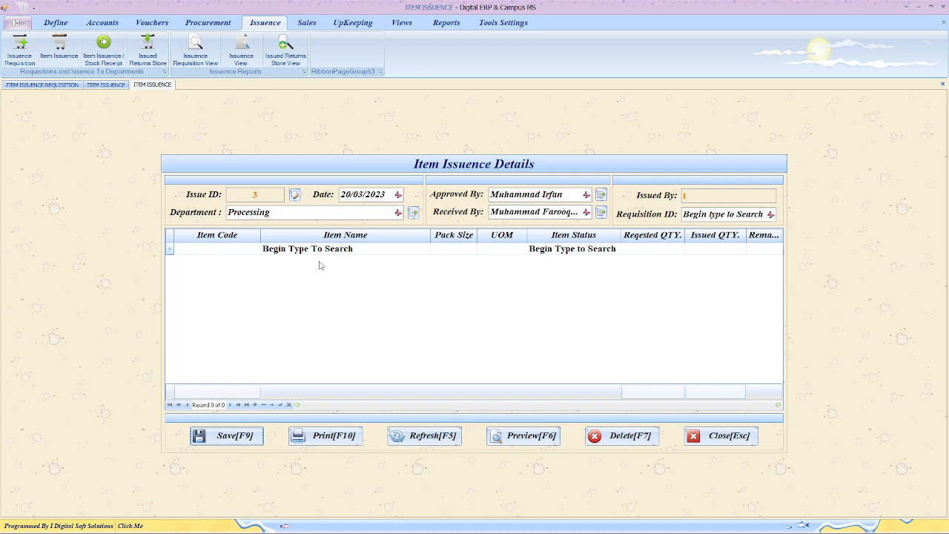
# - Link the issuance to requisition 7 via the Requisition ID lookup
pyautogui.click(707, 216)
pyautogui.press('Down')
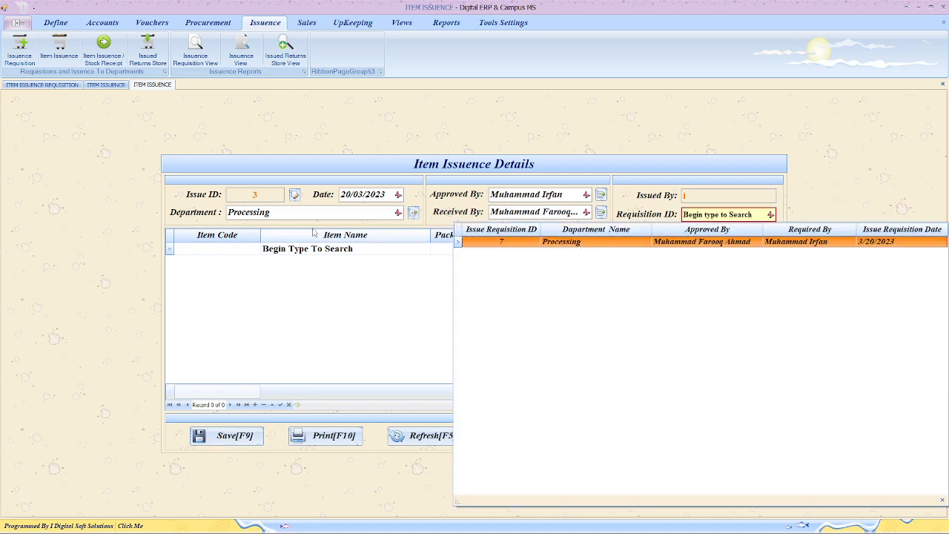
pyautogui.click(299, 217)
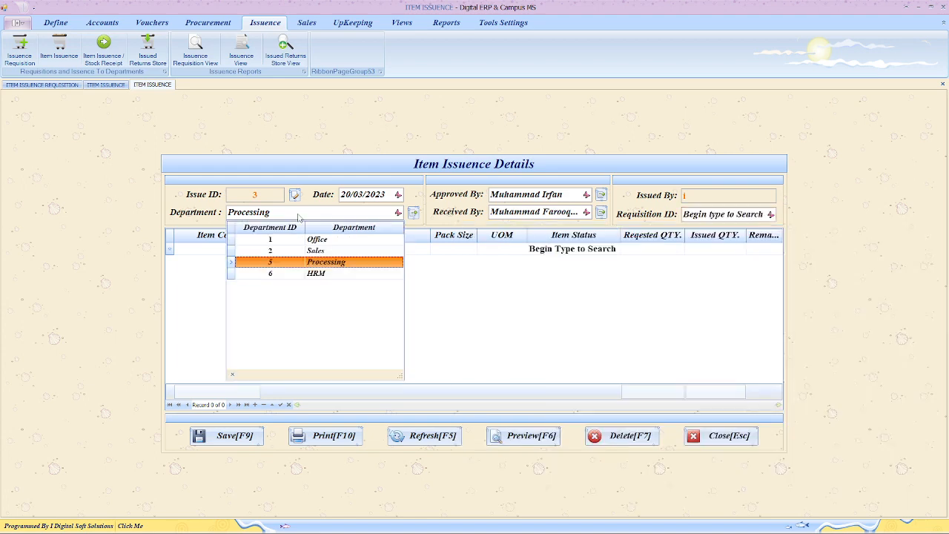
pyautogui.click(300, 217)
pyautogui.click(716, 214)
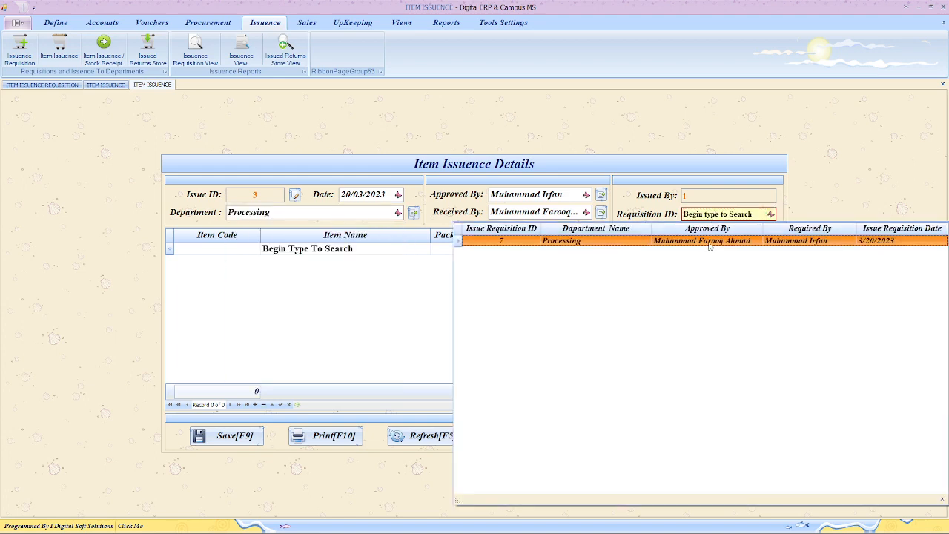
pyautogui.click(709, 241)
pyautogui.click(709, 247)
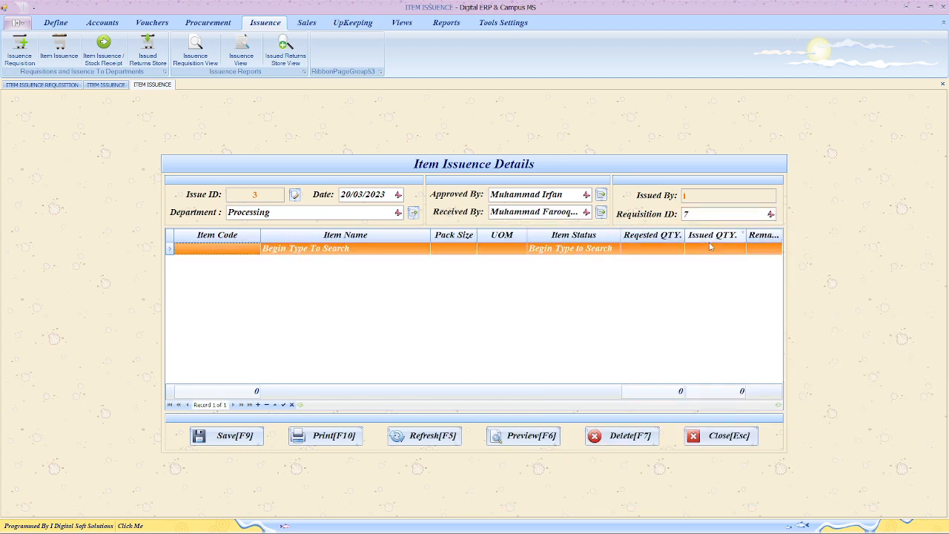
pyautogui.press('Tab')
# - Add Seed Graiding Plant with status New, issued quantity 2 and remark tag-232
pyautogui.write('s')
pyautogui.press('BackSpace')
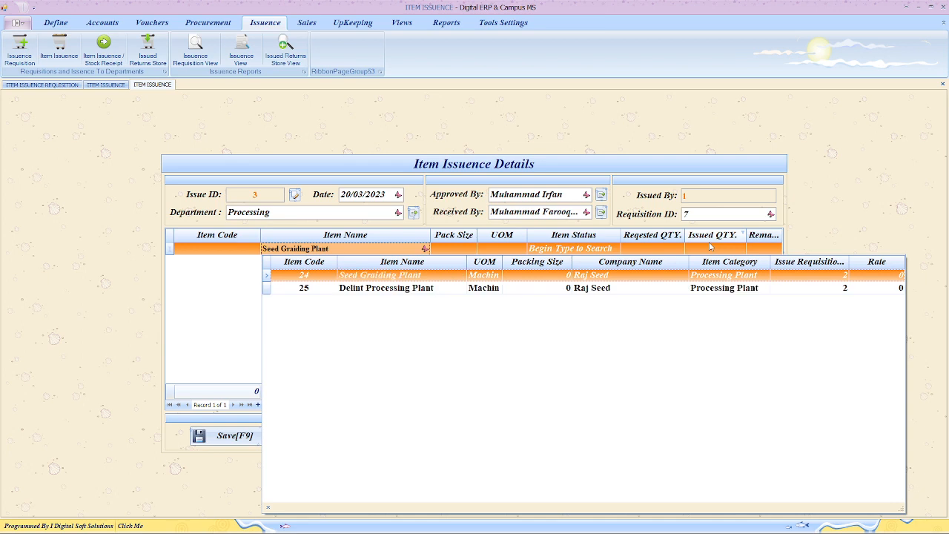
pyautogui.press('Down')
pyautogui.press('Up')
pyautogui.write('s')
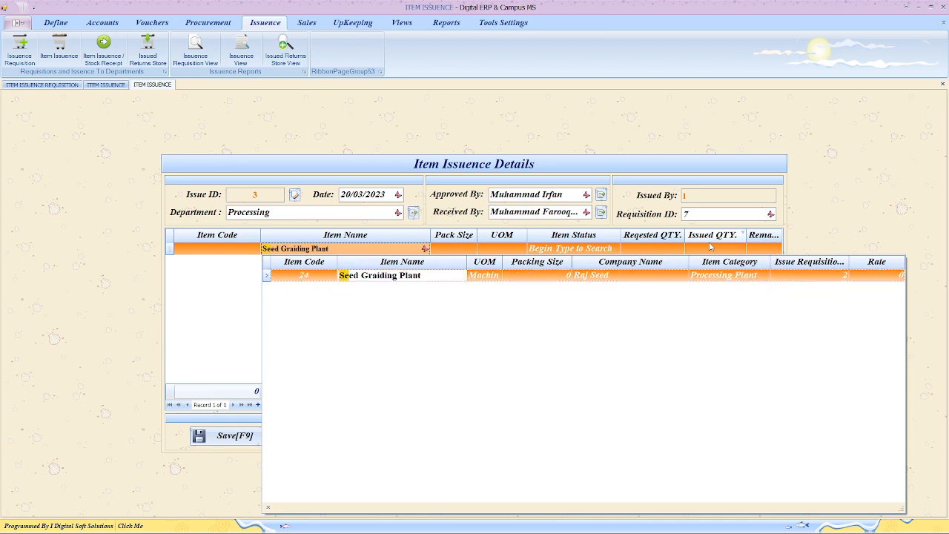
pyautogui.write('d')
pyautogui.press('Return')
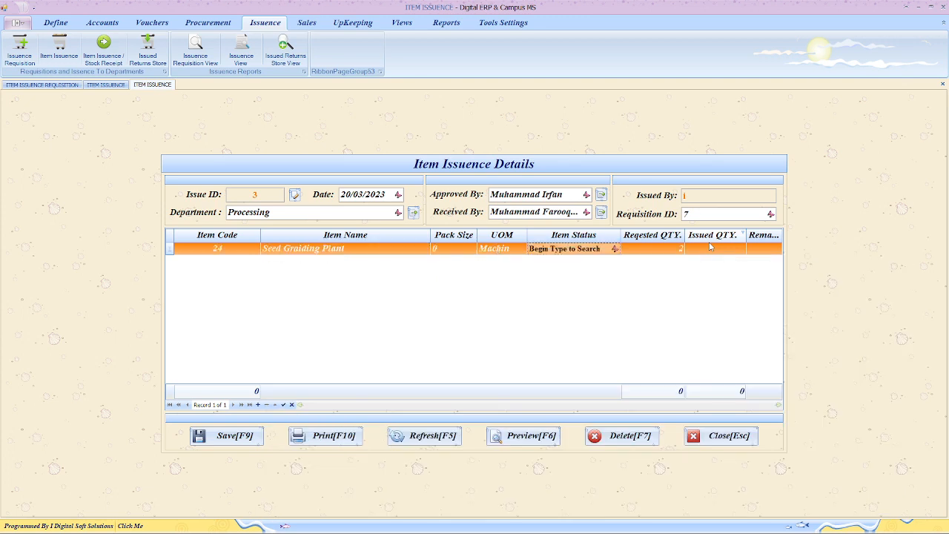
pyautogui.write('n')
pyautogui.click(709, 247)
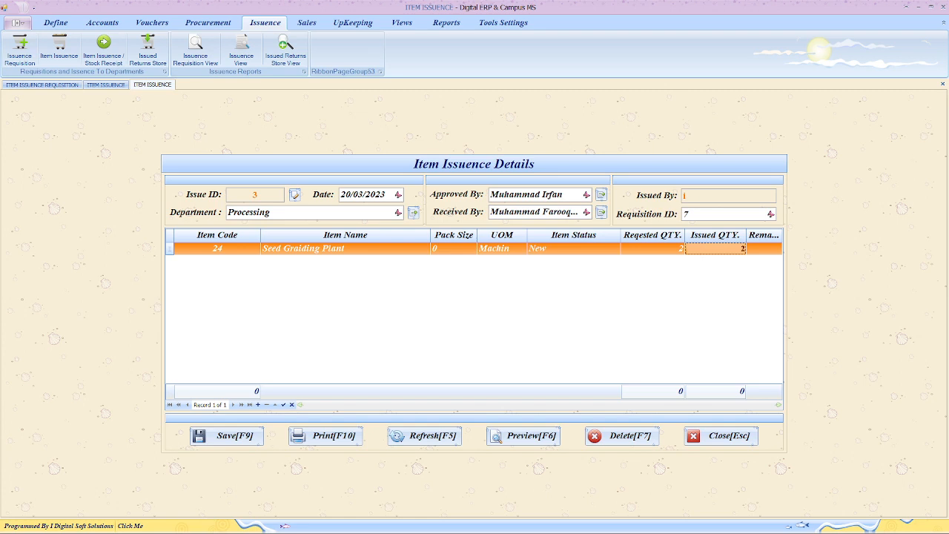
pyautogui.press('Tab')
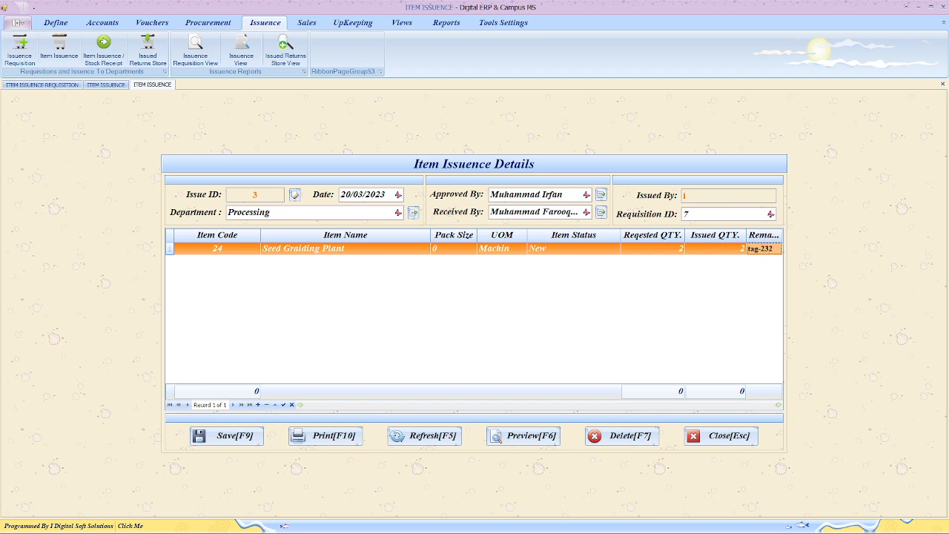
pyautogui.press('Tab')
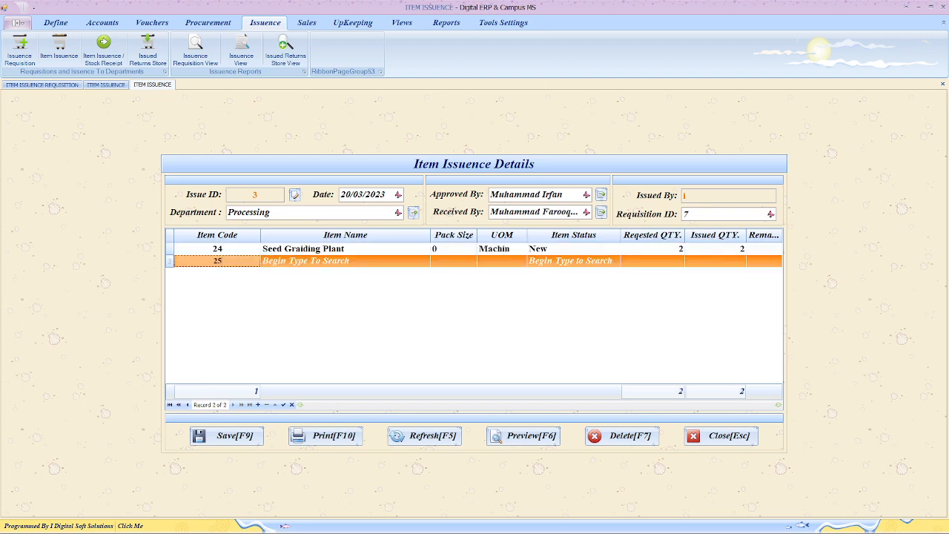
# - Add item 25, Delint Processing Plant, with status Used and issued quantity 1
pyautogui.write('25')
pyautogui.press('Tab')
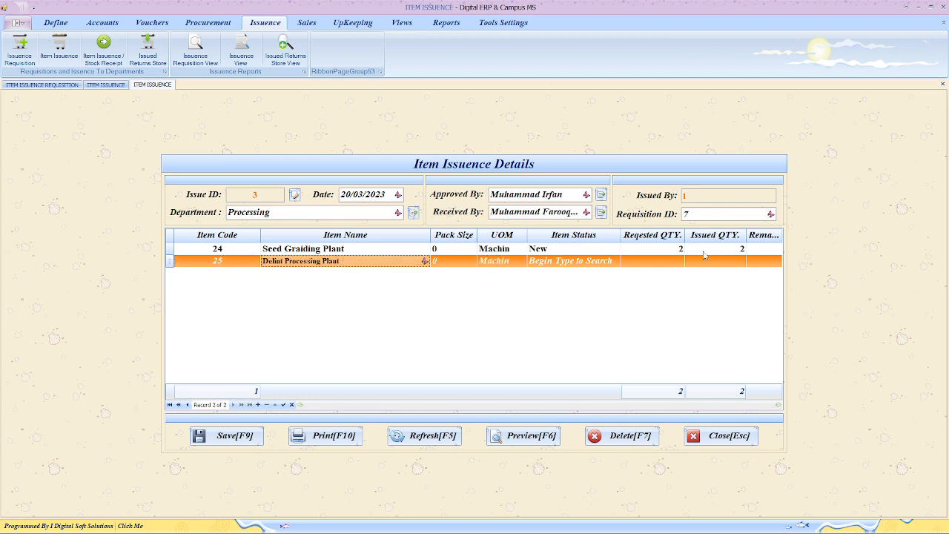
pyautogui.press('Tab')
pyautogui.write('Used')
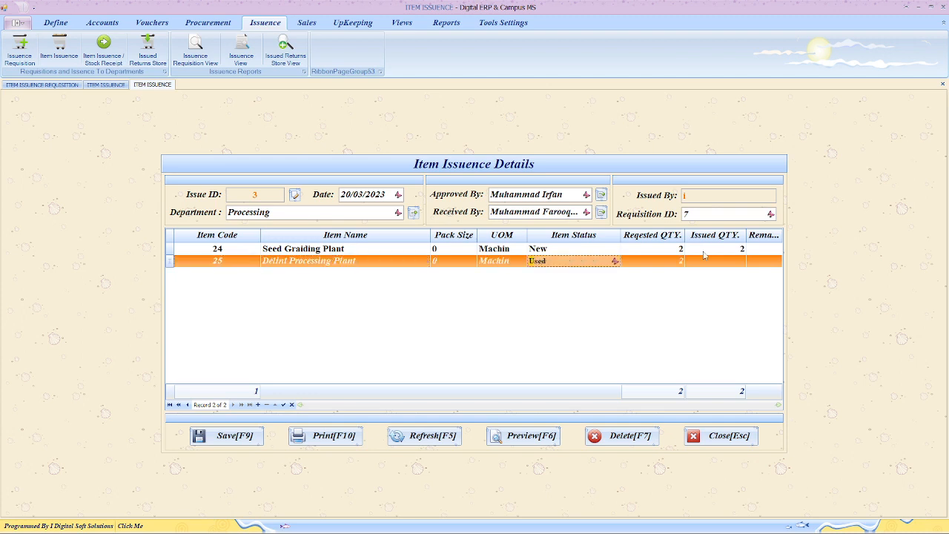
pyautogui.press('Tab')
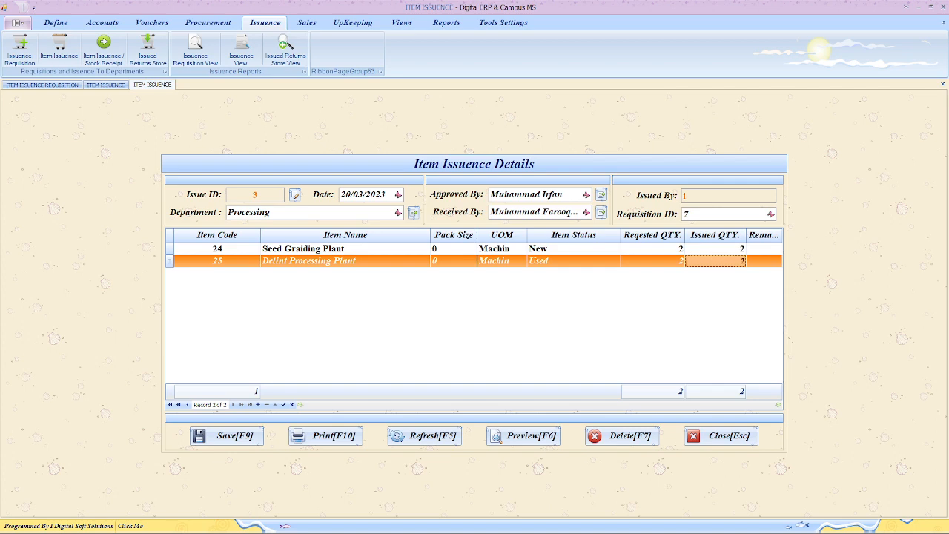
pyautogui.press('Tab')
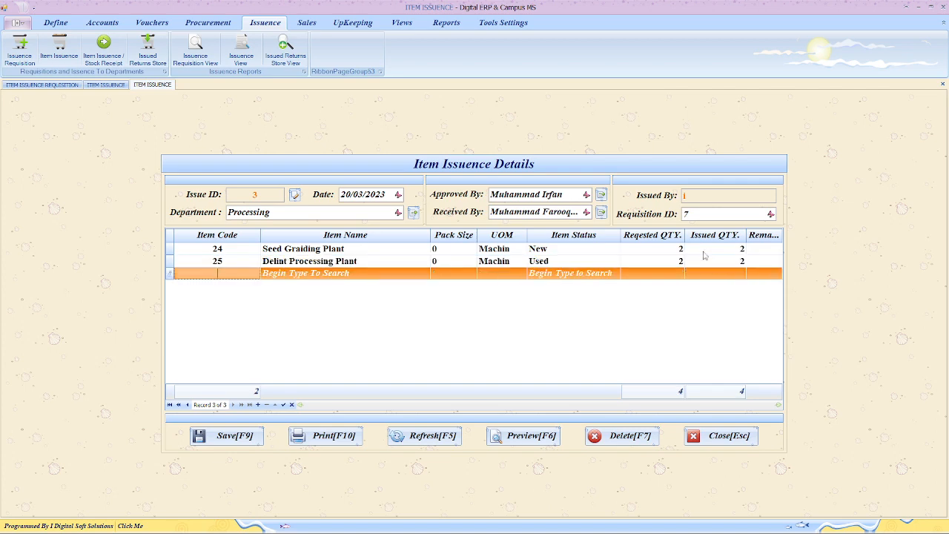
pyautogui.press('Tab')
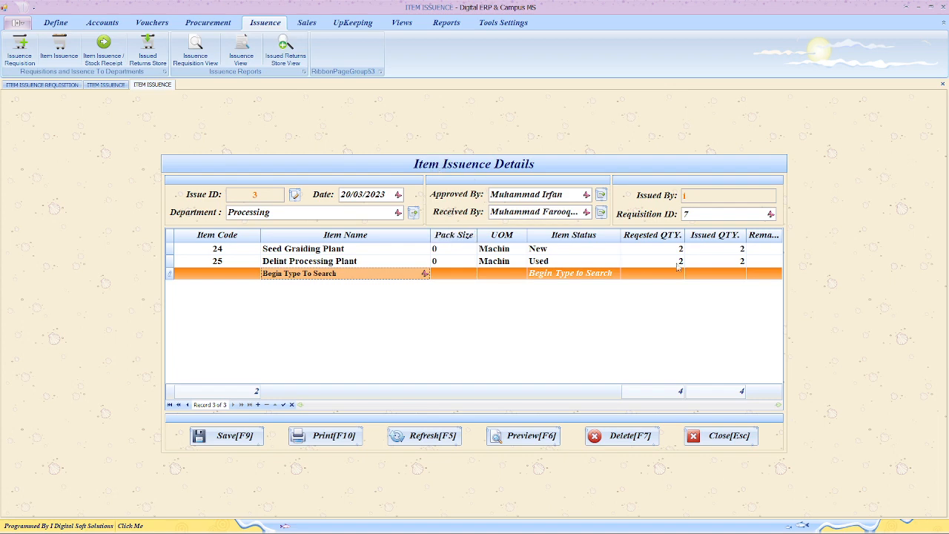
pyautogui.click(744, 261)
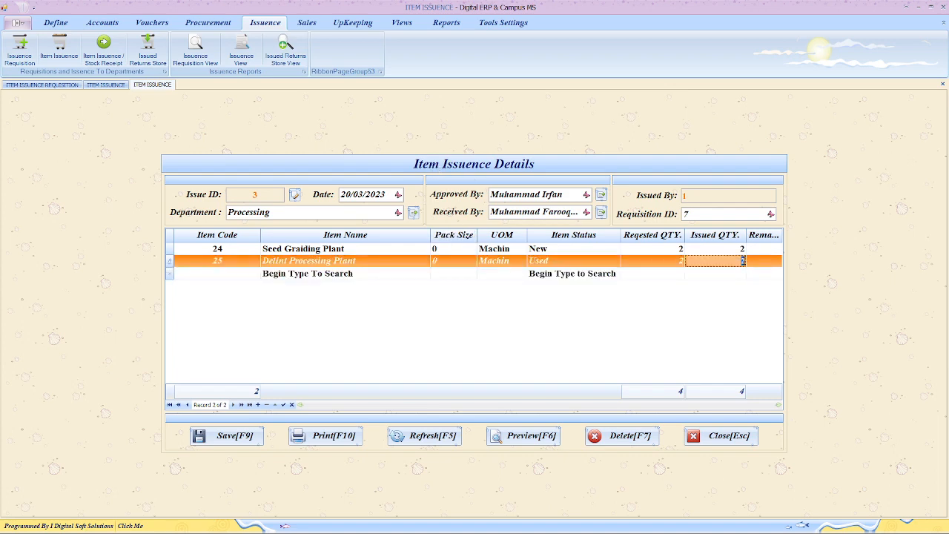
pyautogui.click(744, 274)
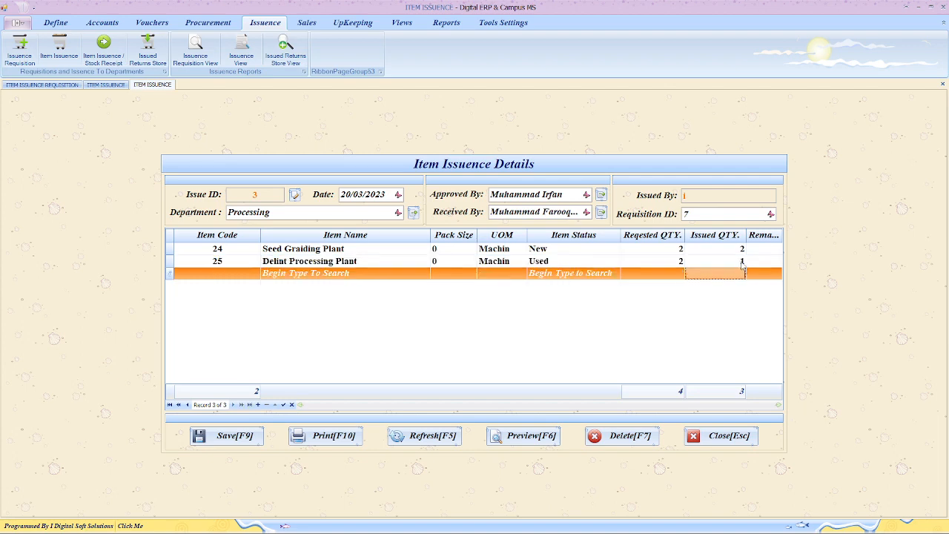
pyautogui.click(742, 249)
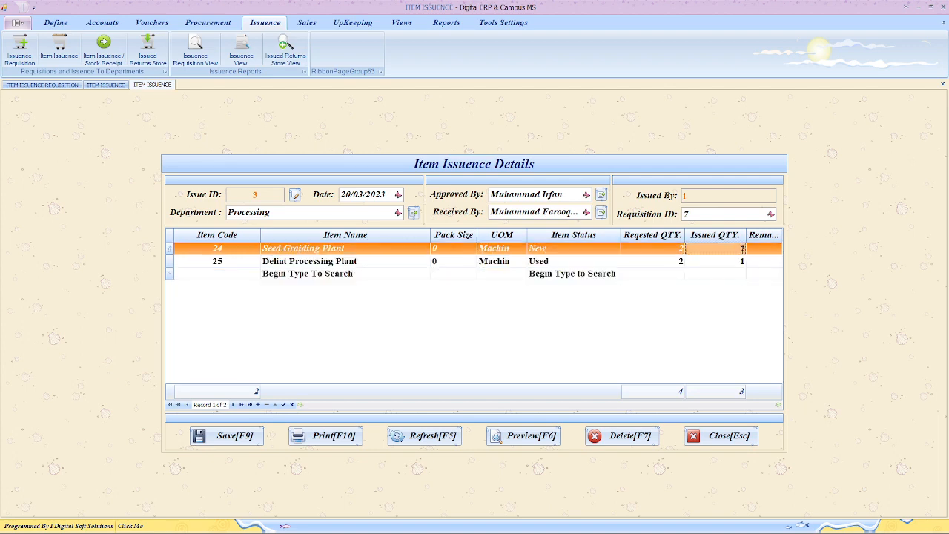
pyautogui.click(743, 262)
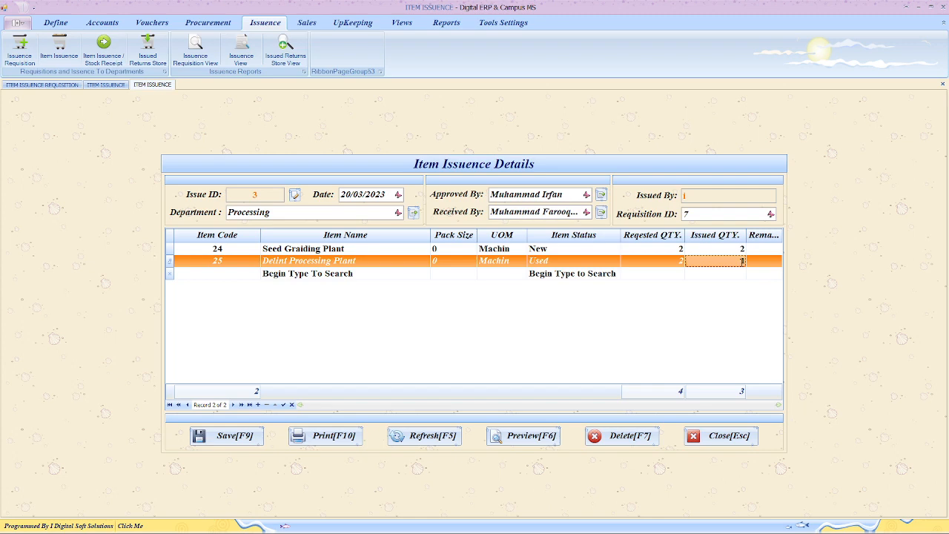
pyautogui.click(742, 273)
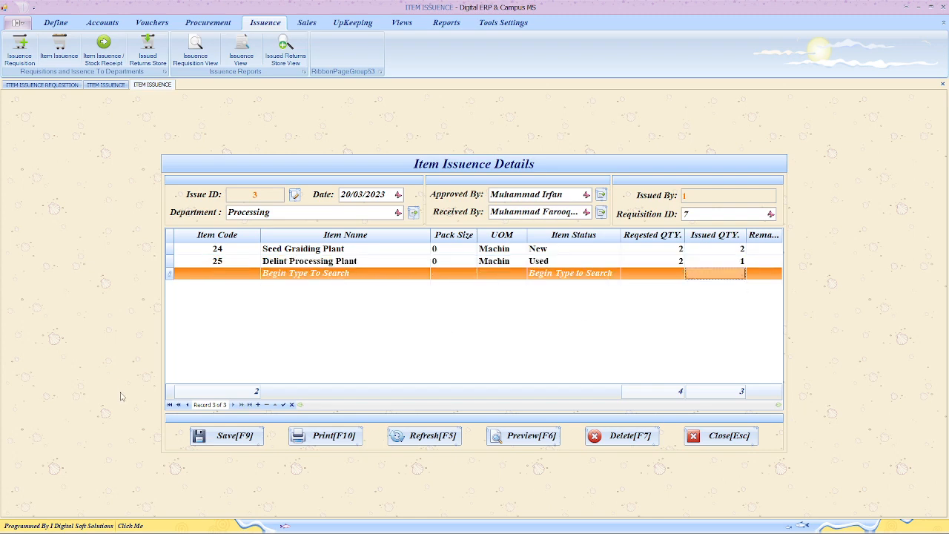
# - Save the issuance, acknowledge the message, and reload issuance 3 by Issue ID
pyautogui.click(219, 436)
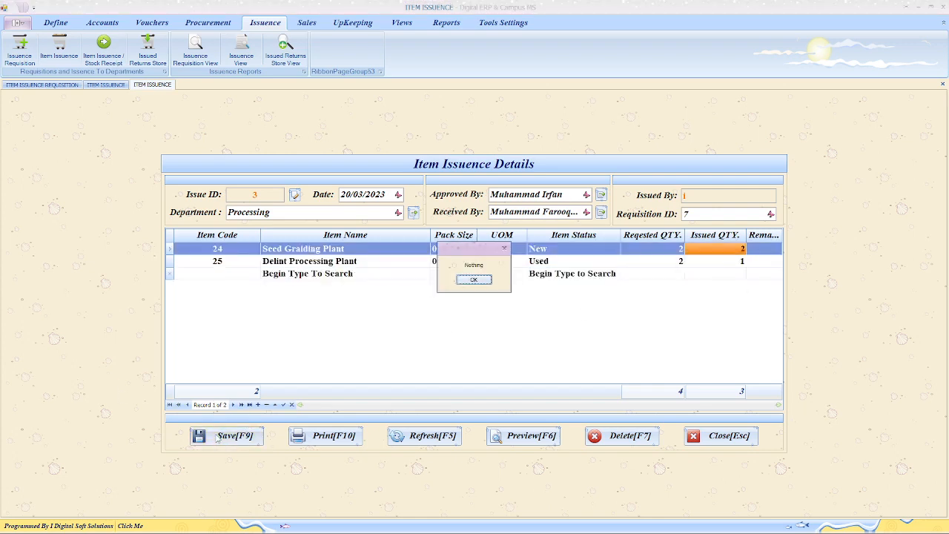
pyautogui.click(473, 280)
pyautogui.click(473, 280)
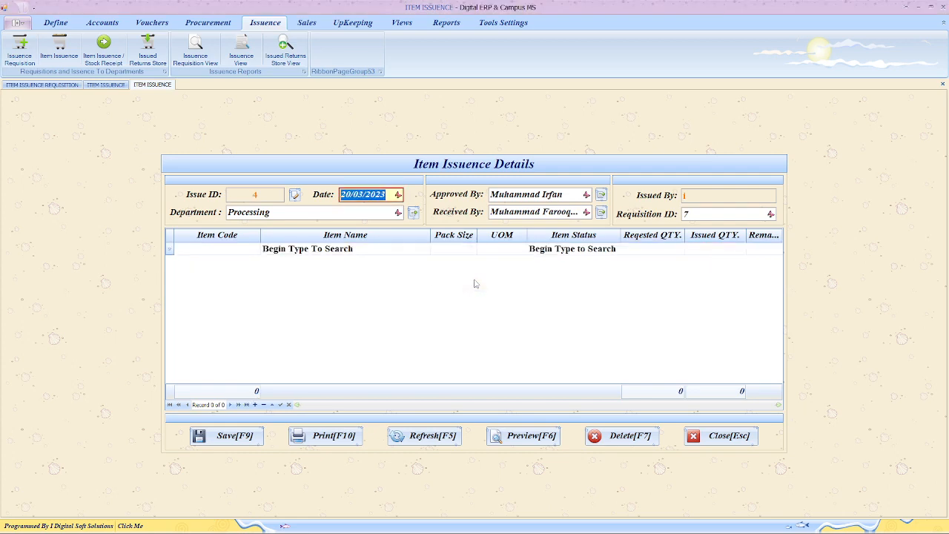
pyautogui.click(295, 194)
pyautogui.write('3')
pyautogui.press('Return')
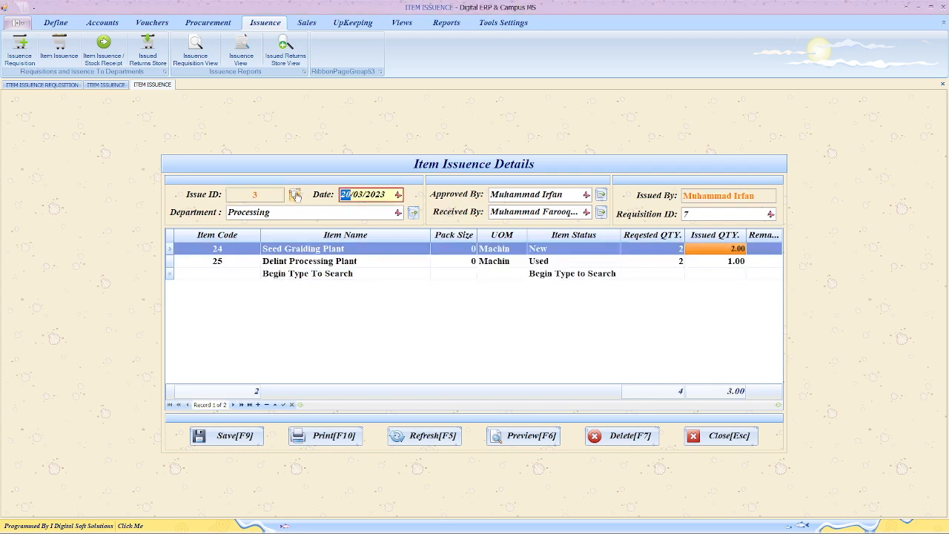
# - Preview issuance 3's Item Issued Details report at 120%, scroll it, then close it
pyautogui.click(509, 435)
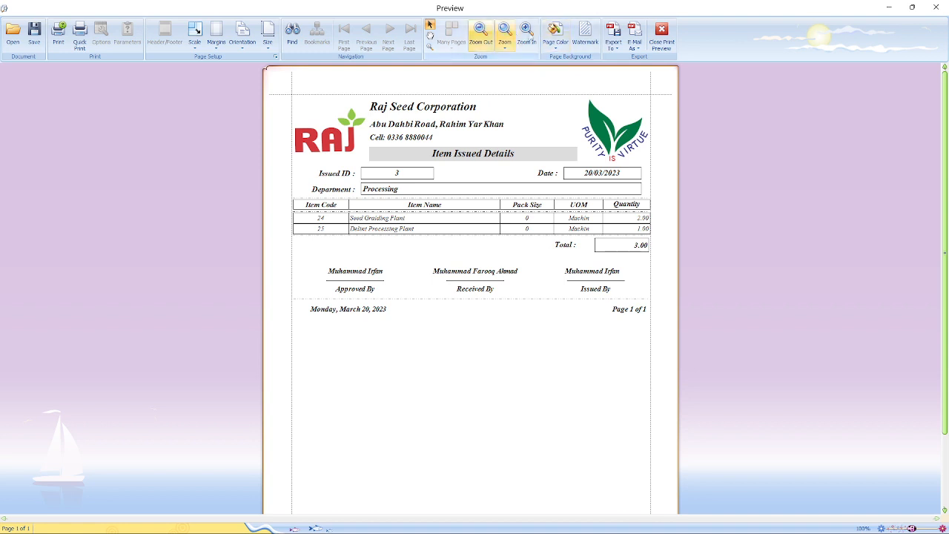
pyautogui.click(534, 41)
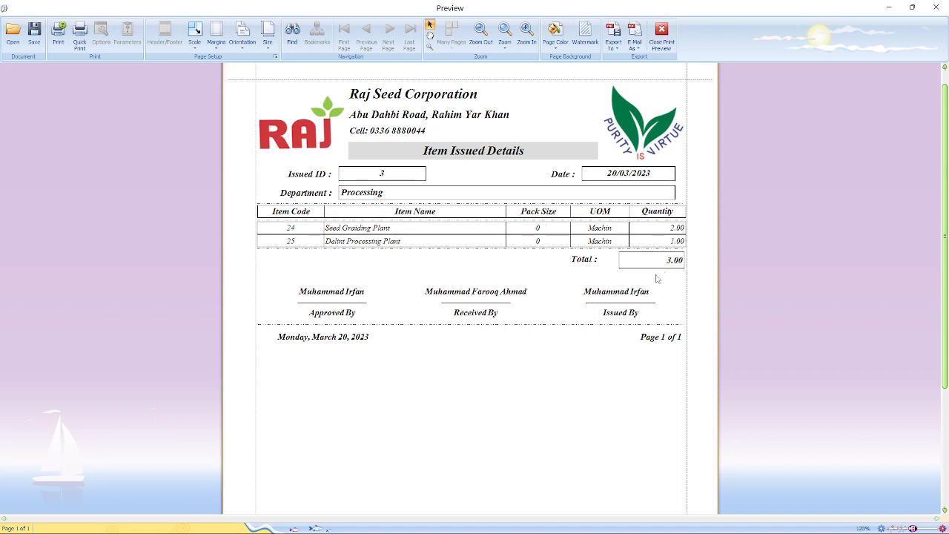
pyautogui.scroll(-3, 461, 383)
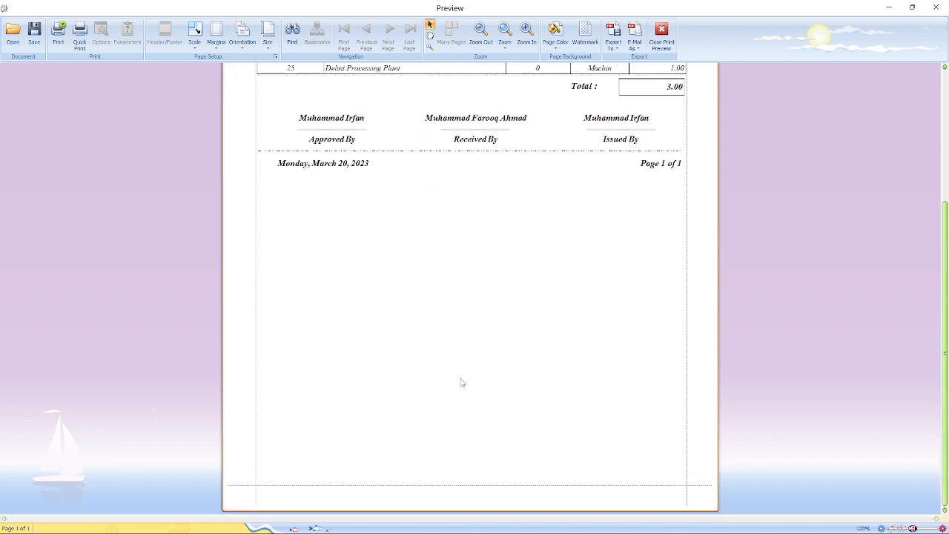
pyautogui.scroll(4, 462, 383)
pyautogui.click(667, 44)
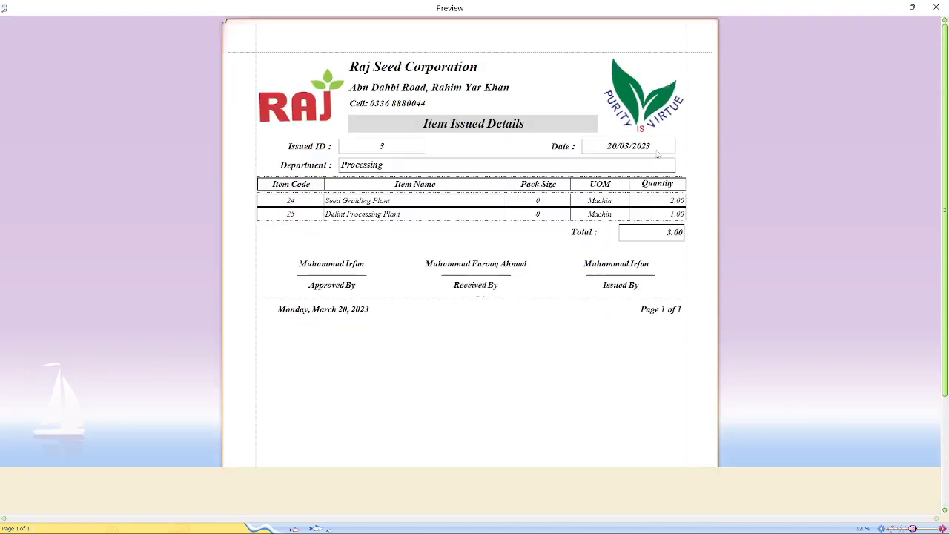
# - Add the Rate and Total columns after Issued QTY using the Column Chooser
pyautogui.rightClick(693, 236)
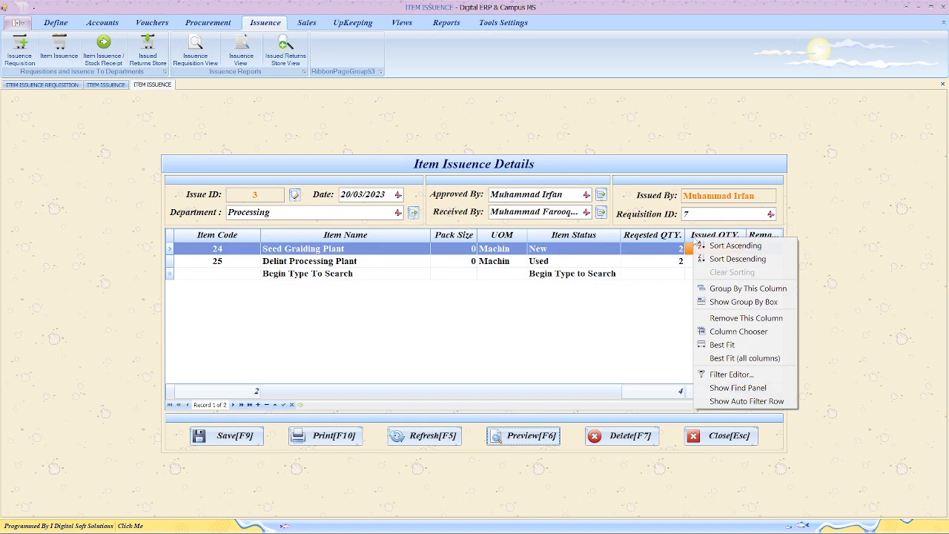
pyautogui.click(725, 332)
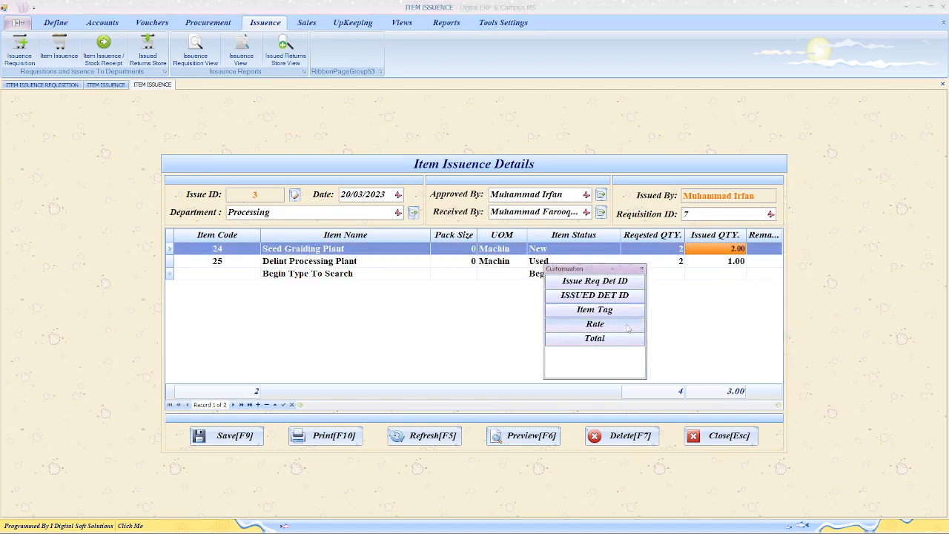
pyautogui.moveTo(626, 328); pyautogui.dragTo(745, 236)
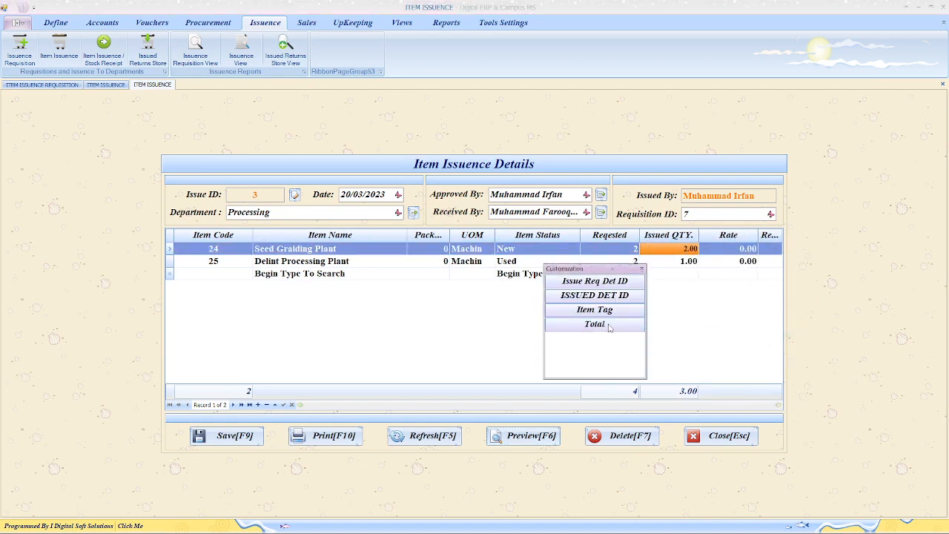
pyautogui.moveTo(609, 328); pyautogui.dragTo(760, 238)
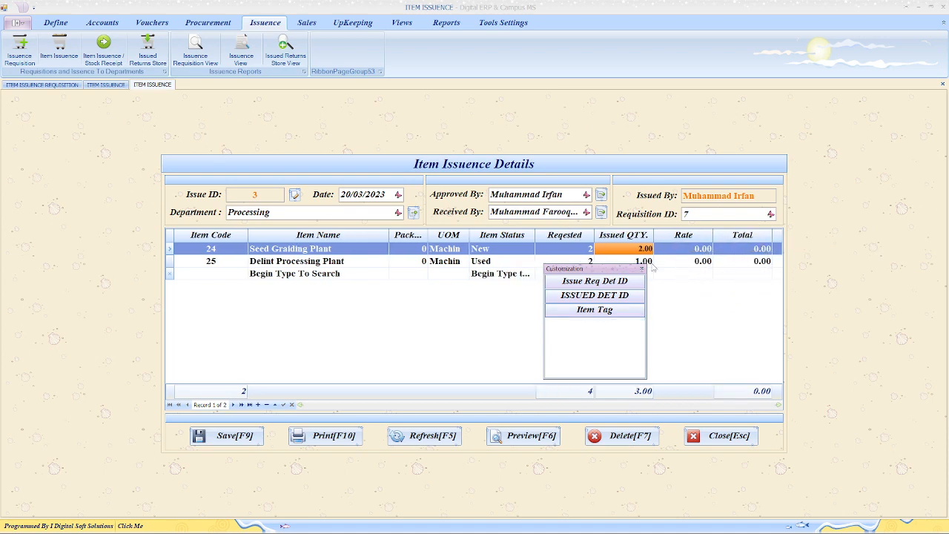
pyautogui.click(642, 269)
# - Enter a rate of 2000 for item 24, Seed Graiding Plant
pyautogui.click(683, 249)
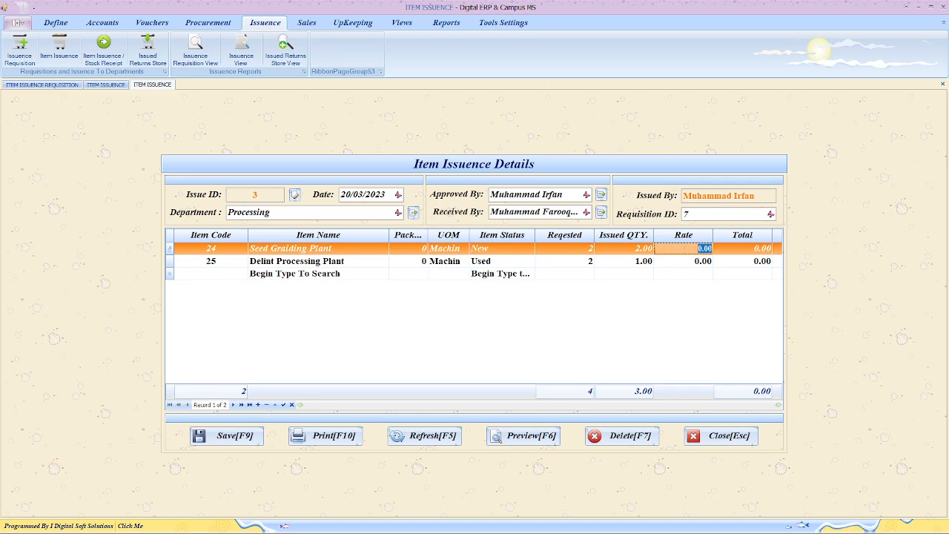
pyautogui.write('2')
pyautogui.press('Return')
pyautogui.write('0')
pyautogui.press('Return')
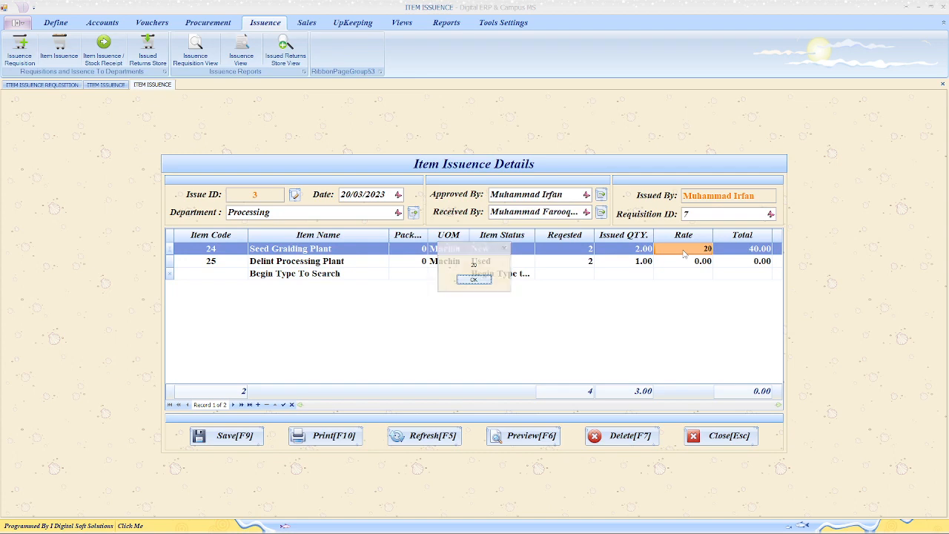
pyautogui.write('0')
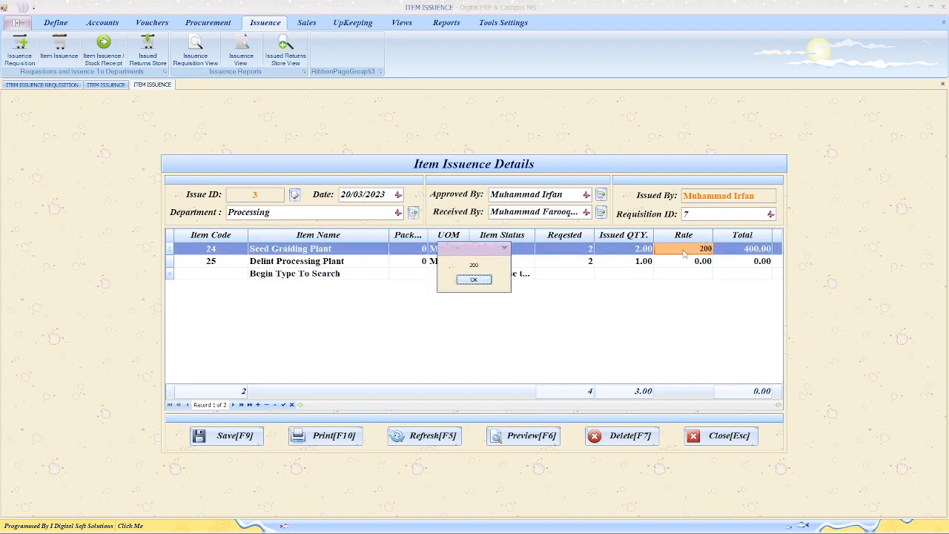
pyautogui.press('Return')
pyautogui.write('0')
pyautogui.press('Return')
# - Enter a rate of 50000 for item 25, bringing the total to 54000
pyautogui.click(687, 261)
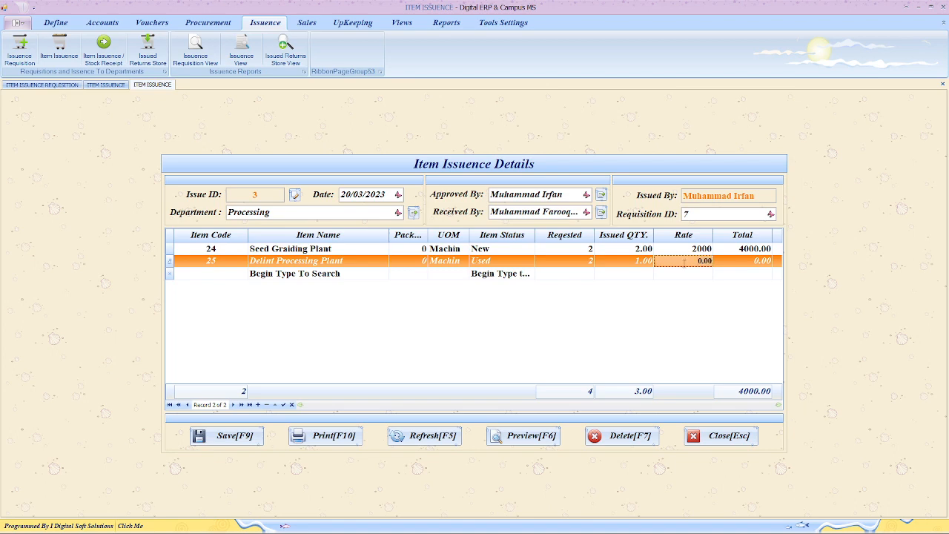
pyautogui.write('50')
pyautogui.press('Return')
pyautogui.press('Return')
pyautogui.write('0')
pyautogui.press('Return')
pyautogui.press('Return')
pyautogui.click(728, 277)
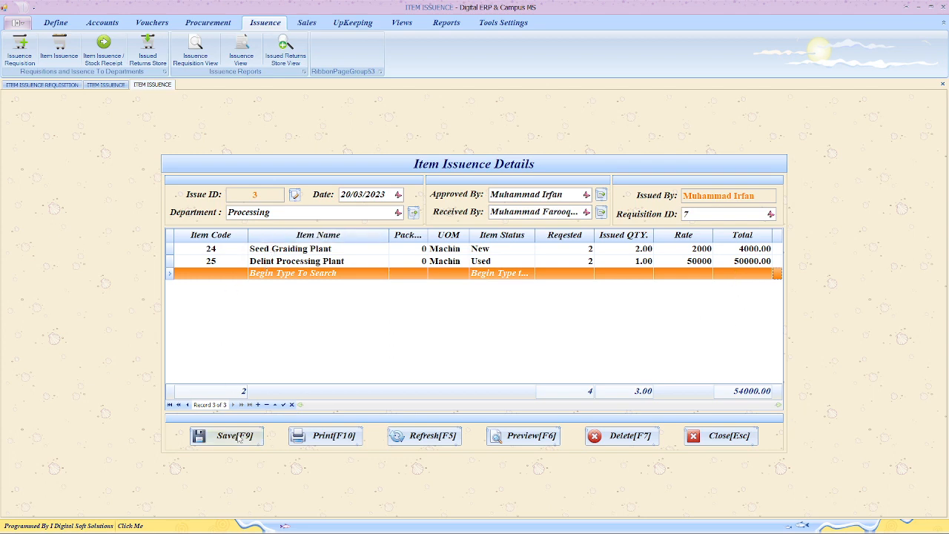
# - Save the priced issuance, confirm replacing issue 3, and reload issue 3
pyautogui.click(237, 437)
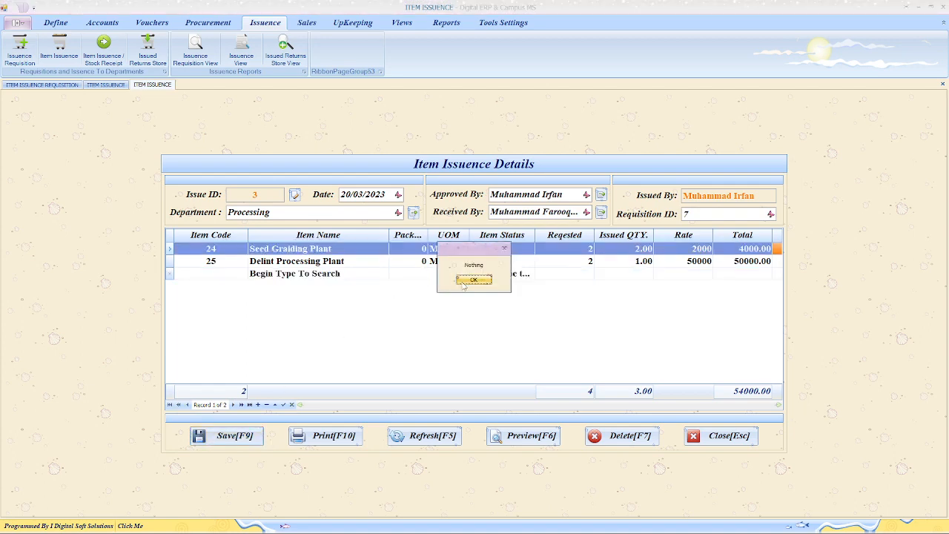
pyautogui.click(468, 281)
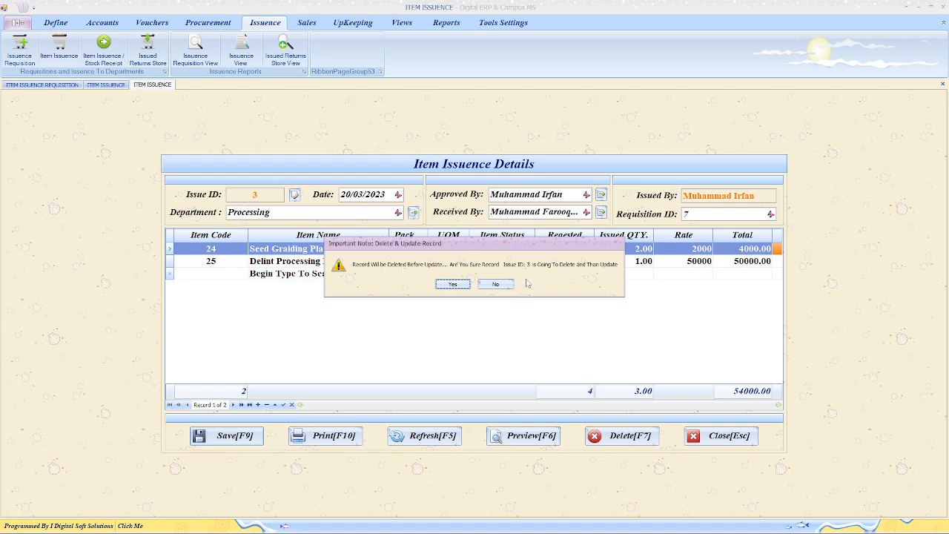
pyautogui.click(452, 286)
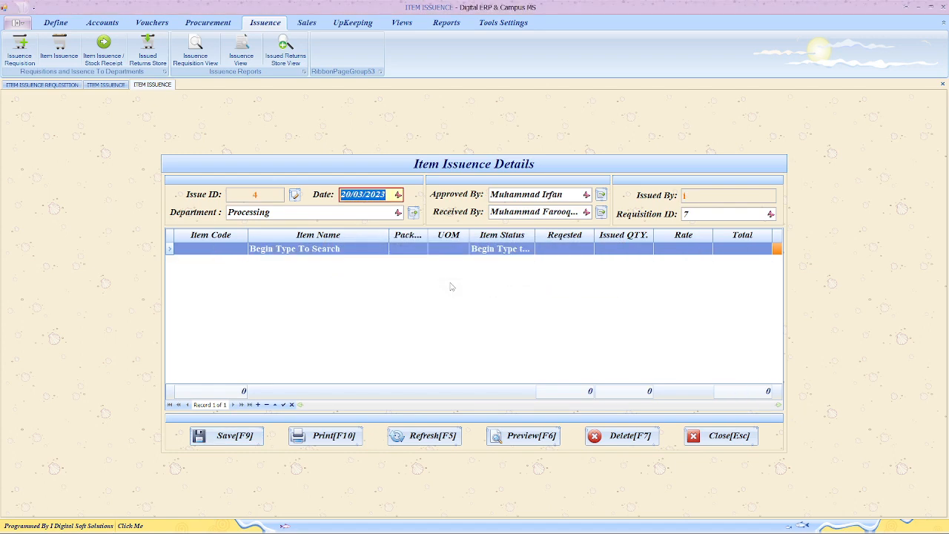
pyautogui.click(294, 195)
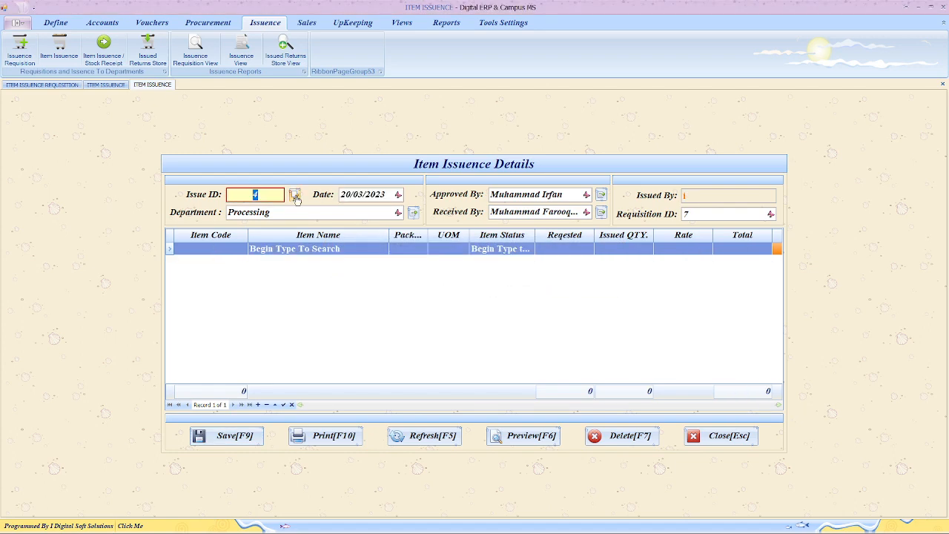
pyautogui.write('3')
pyautogui.press('Return')
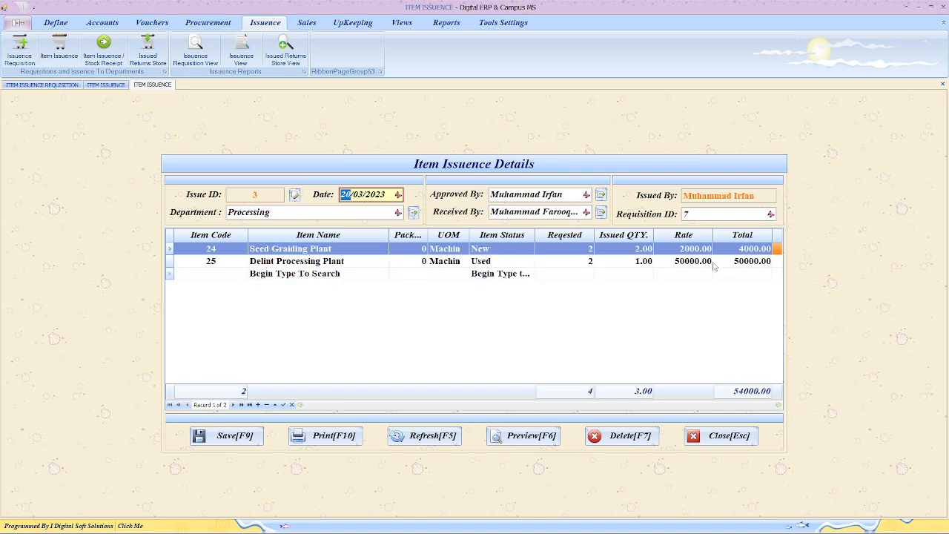
# - Preview issue 3's updated report, then close the preview and both issuance forms
pyautogui.click(532, 437)
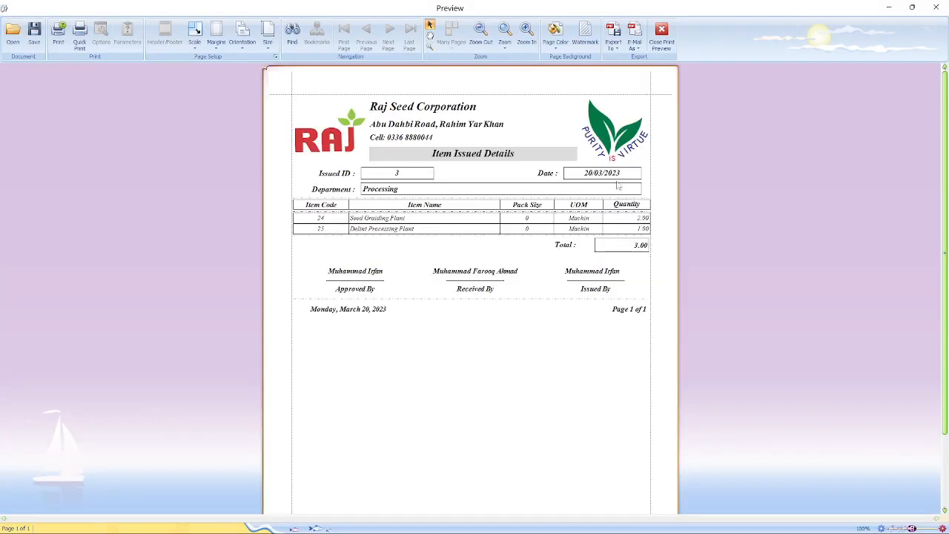
pyautogui.click(661, 34)
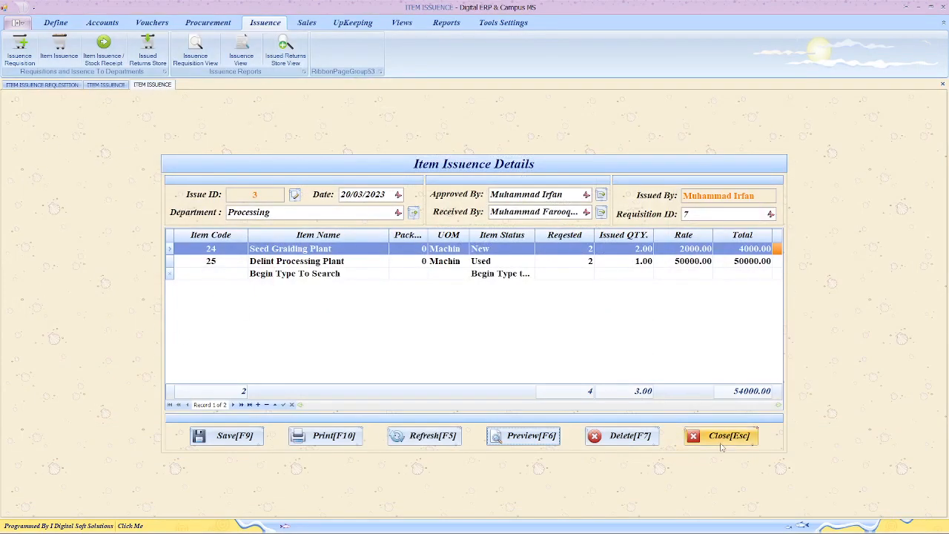
pyautogui.click(723, 440)
pyautogui.click(724, 443)
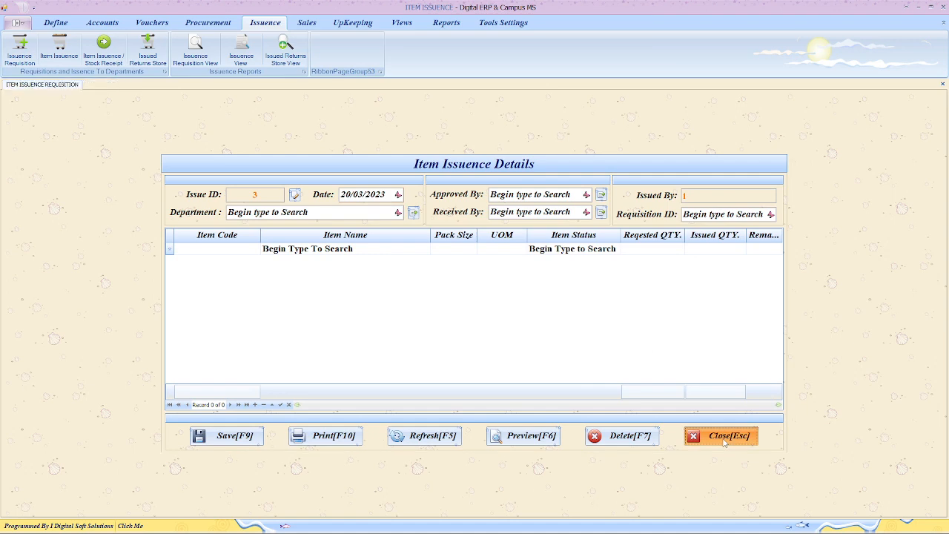
# - Close the requisition form, open issued items by department and date, and adjust the From/To Date years
pyautogui.click(724, 442)
pyautogui.click(447, 27)
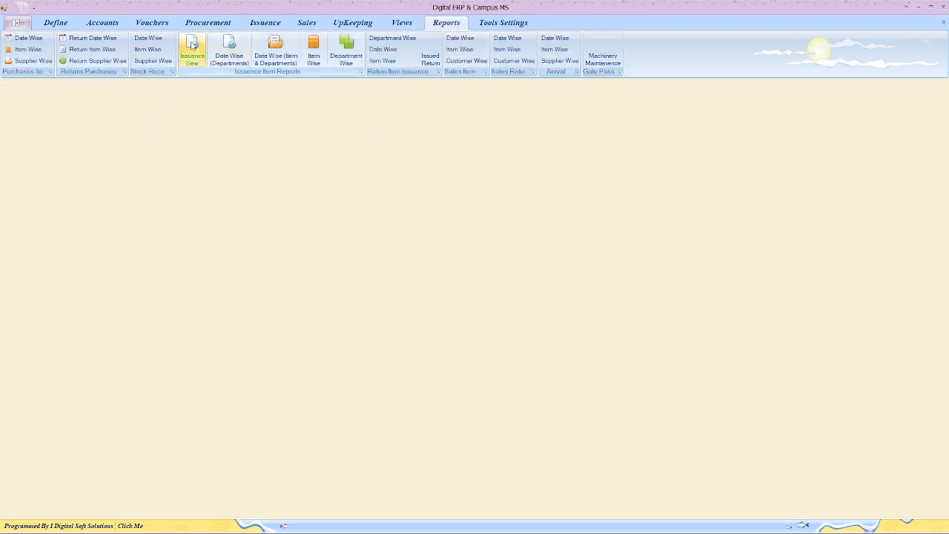
pyautogui.click(192, 50)
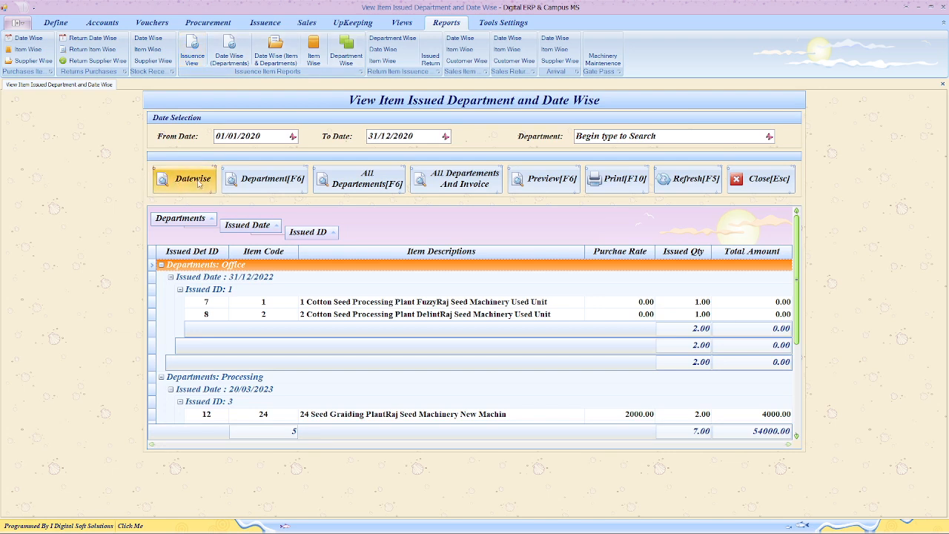
pyautogui.click(265, 136)
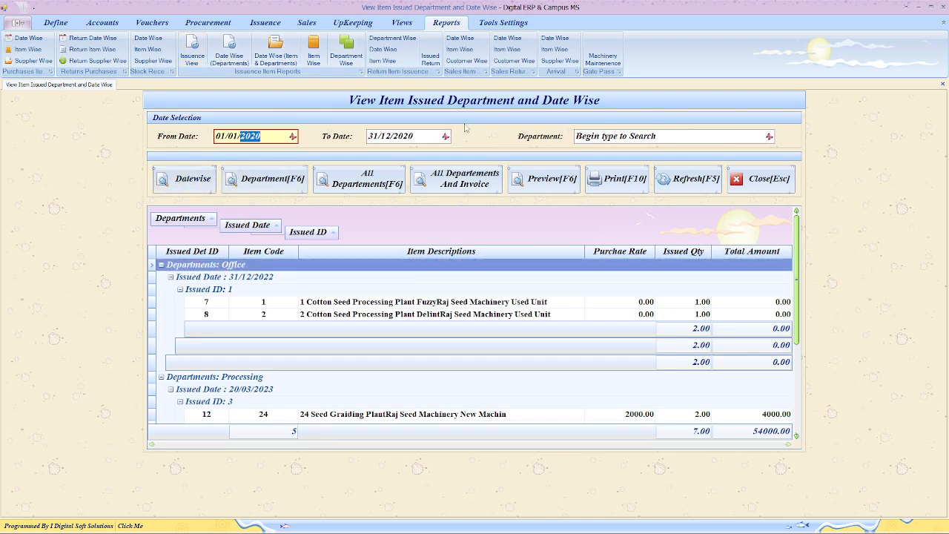
pyautogui.click(429, 139)
pyautogui.scroll(1, 428, 140)
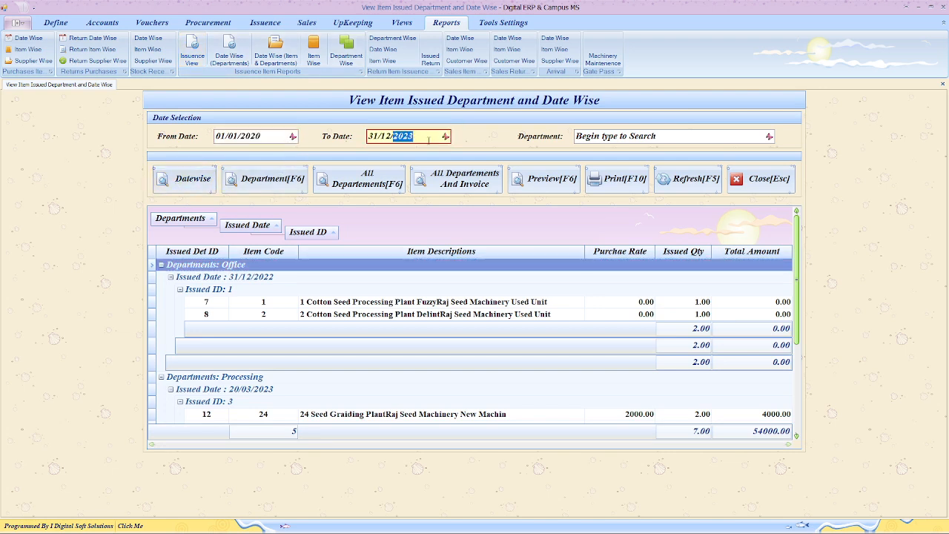
# - Preview the date-wise issued-items report, then the item-wise report totalling 54000.00
pyautogui.click(191, 184)
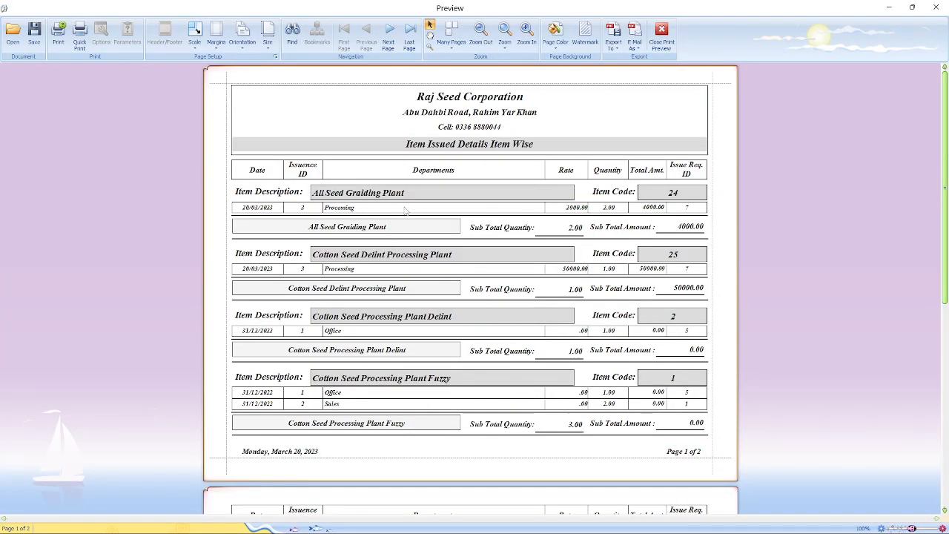
pyautogui.scroll(-3, 383, 283)
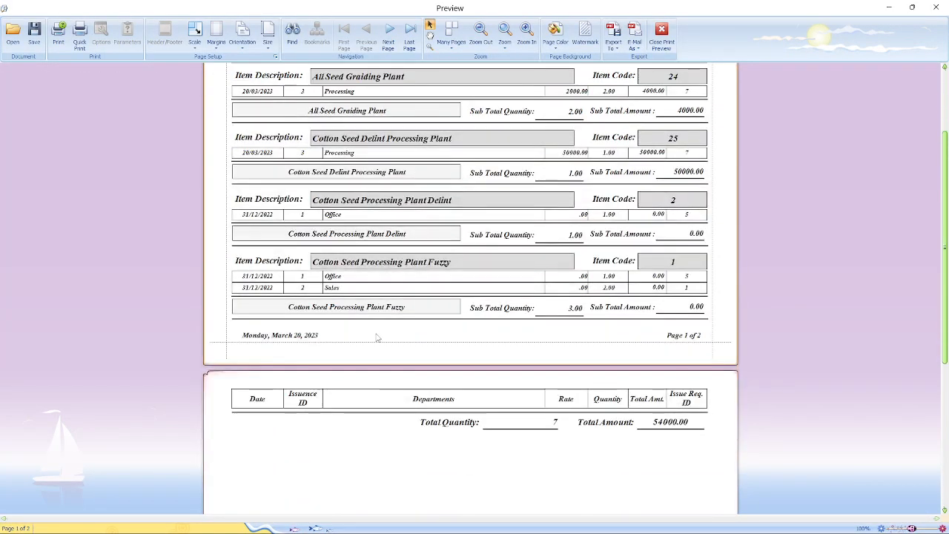
pyautogui.scroll(3, 376, 338)
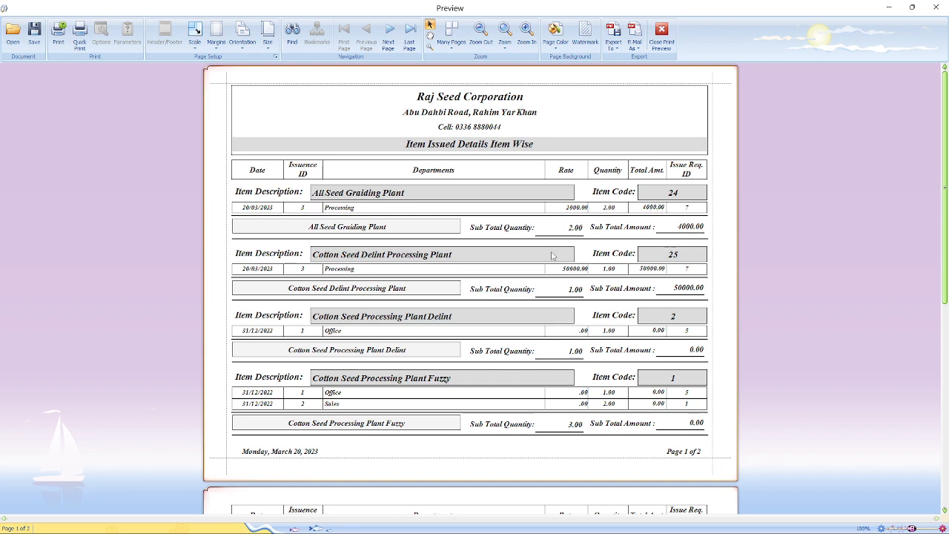
pyautogui.scroll(-3, 454, 402)
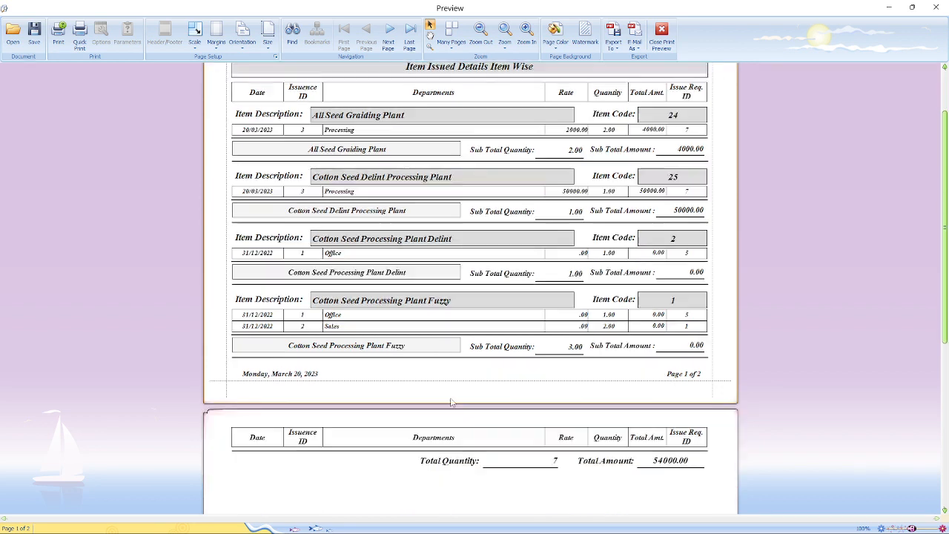
pyautogui.click(669, 49)
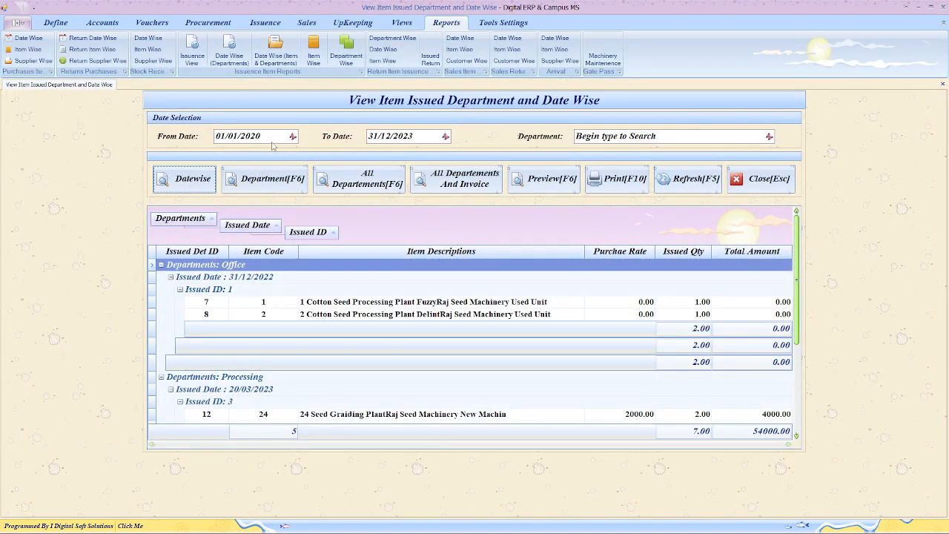
pyautogui.click(264, 178)
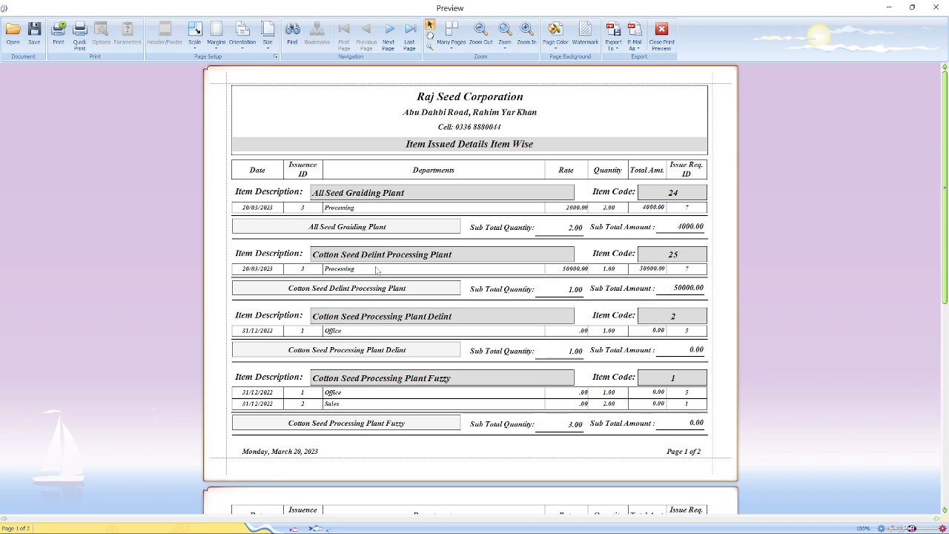
pyautogui.click(664, 46)
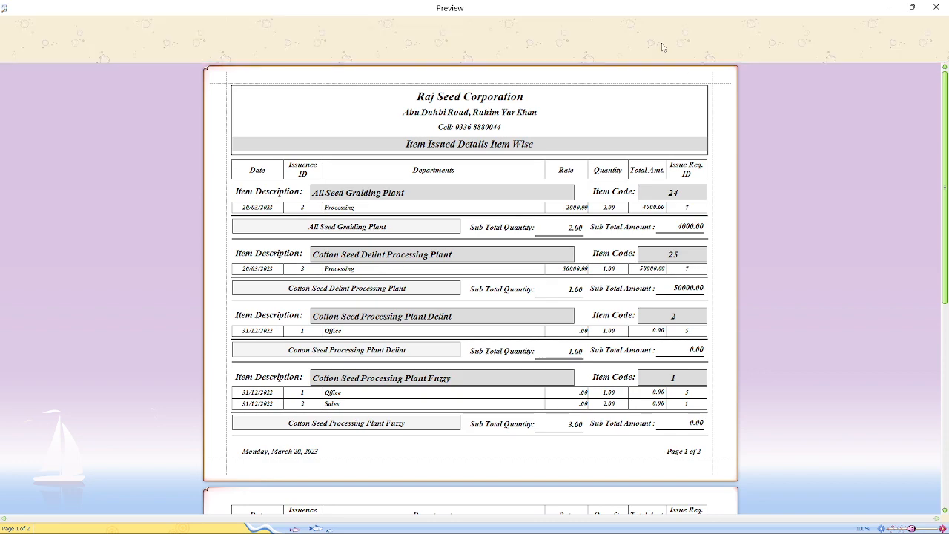
# - After the select-department warning, set the Department filter to Processing
pyautogui.scroll(-4, 332, 334)
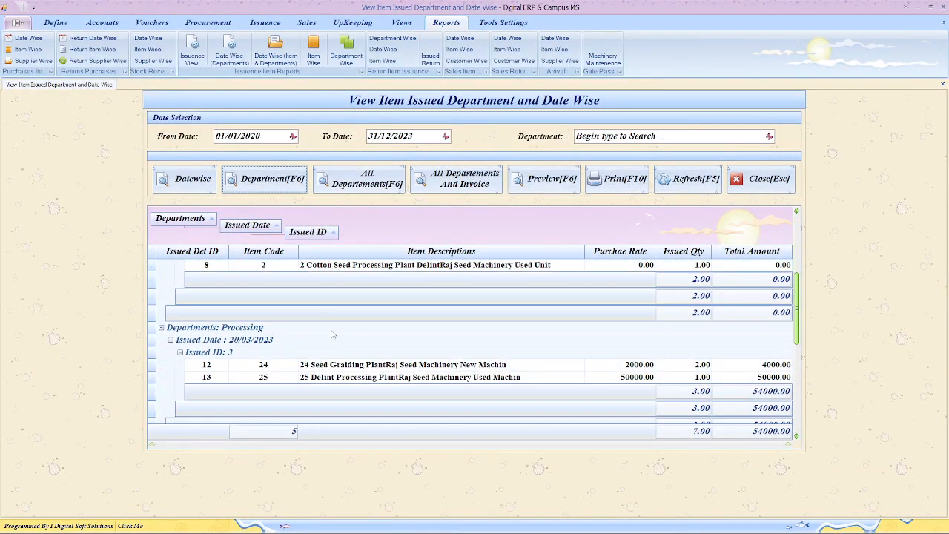
pyautogui.scroll(4, 332, 334)
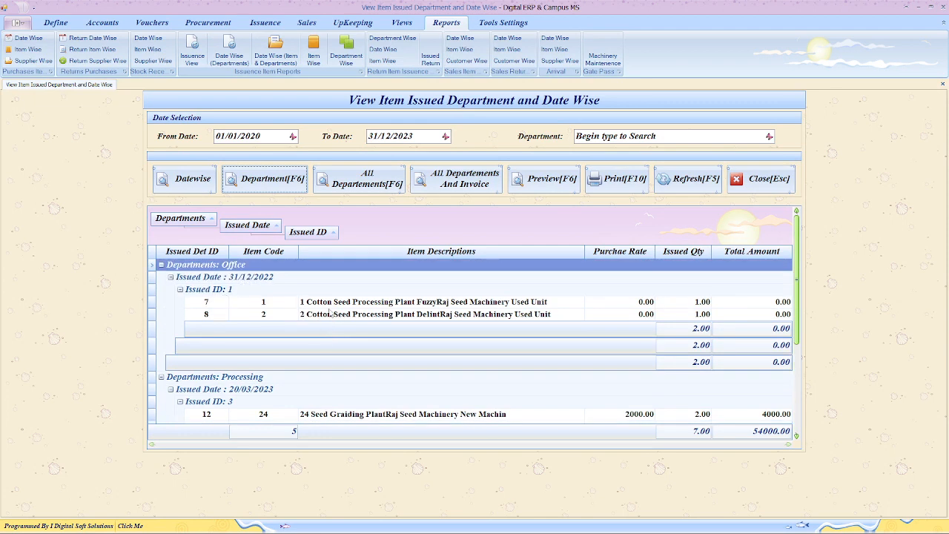
pyautogui.scroll(-1, 697, 316)
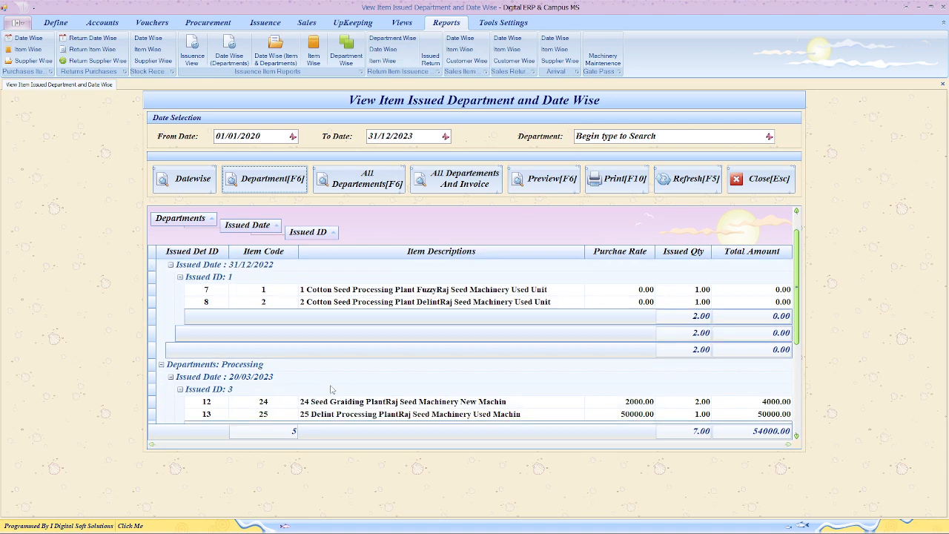
pyautogui.scroll(-1, 234, 372)
pyautogui.scroll(-4, 236, 373)
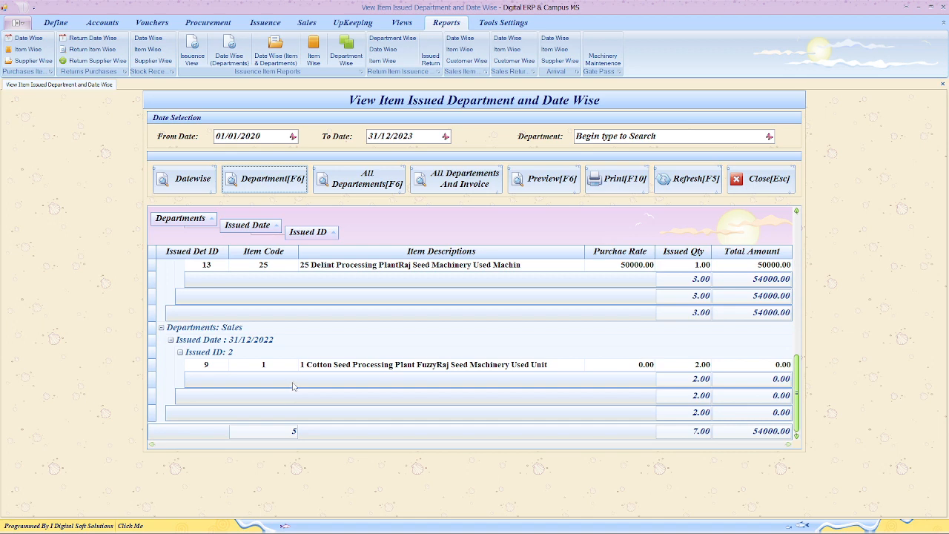
pyautogui.click(546, 186)
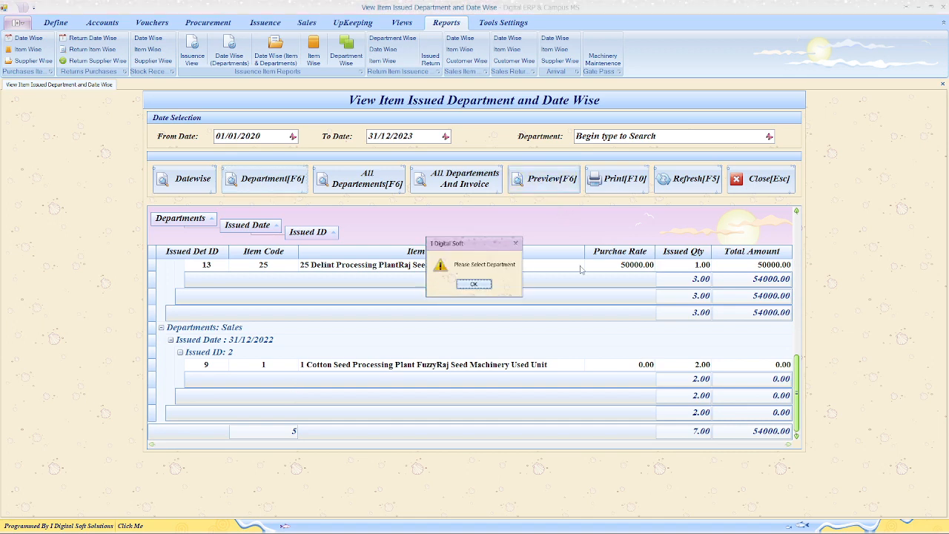
pyautogui.click(475, 286)
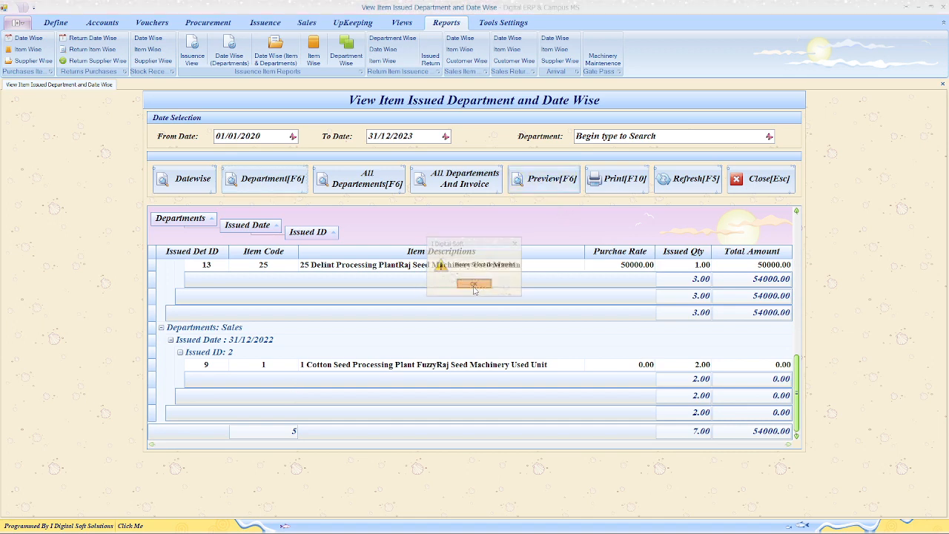
pyautogui.click(625, 137)
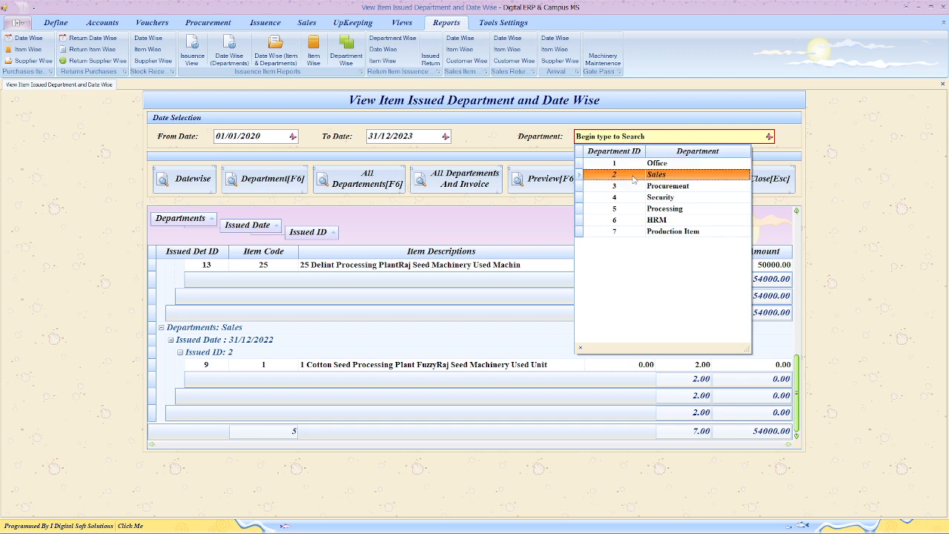
pyautogui.click(660, 209)
# - Preview Processing's item-wise report and its issued-items slip
pyautogui.click(194, 179)
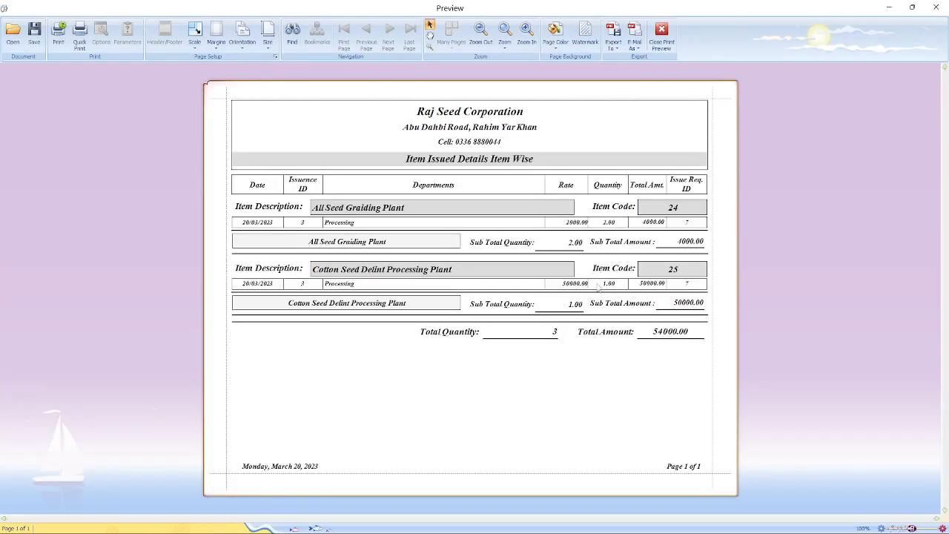
pyautogui.click(661, 33)
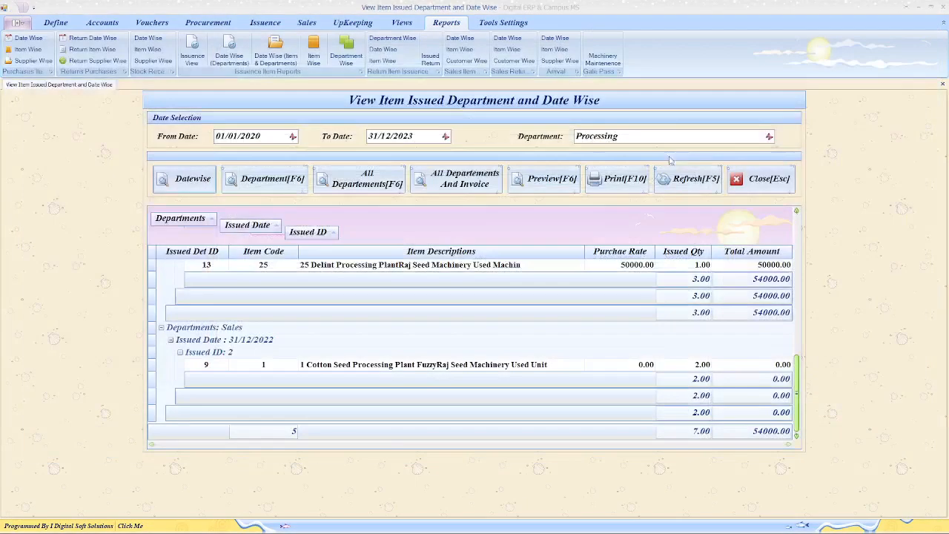
pyautogui.click(548, 179)
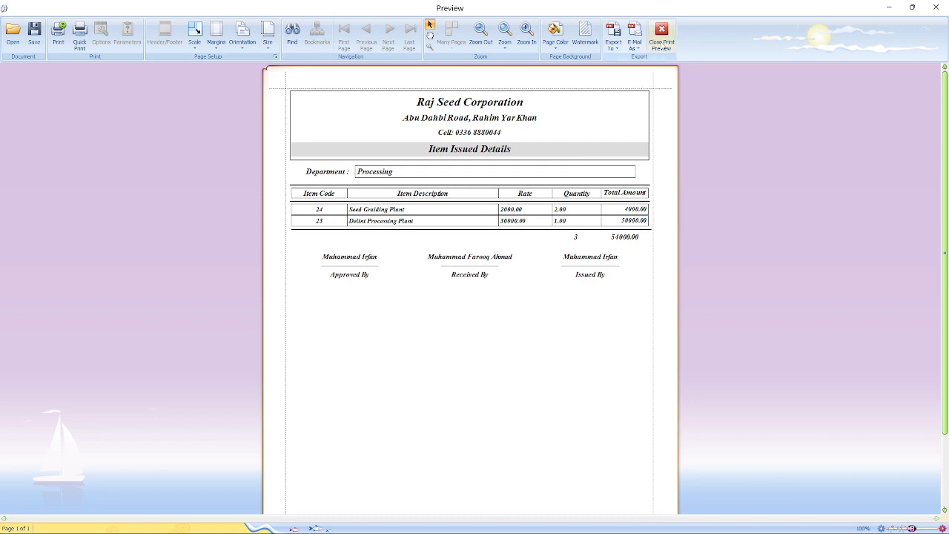
pyautogui.click(661, 33)
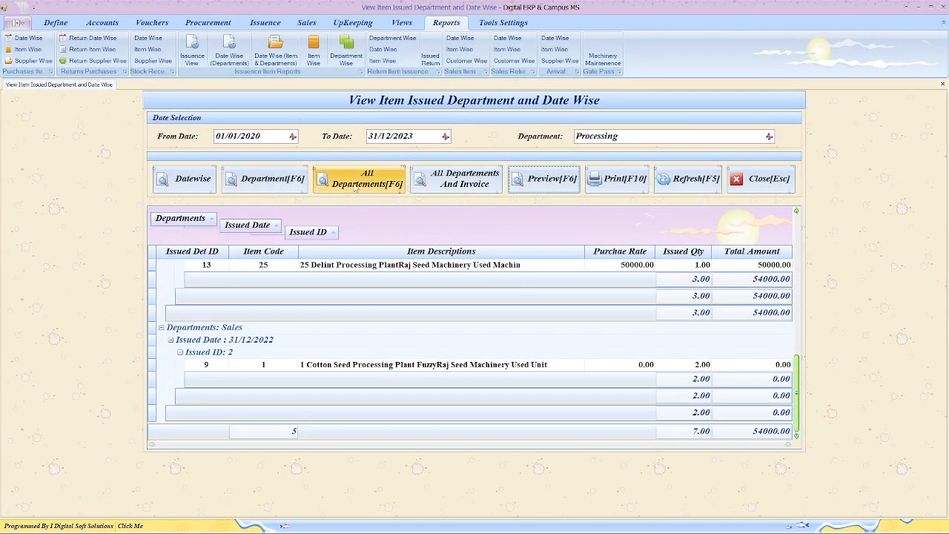
# - Preview the department-wise report, cancel the PDF export, and refresh to clear the department filter
pyautogui.click(356, 185)
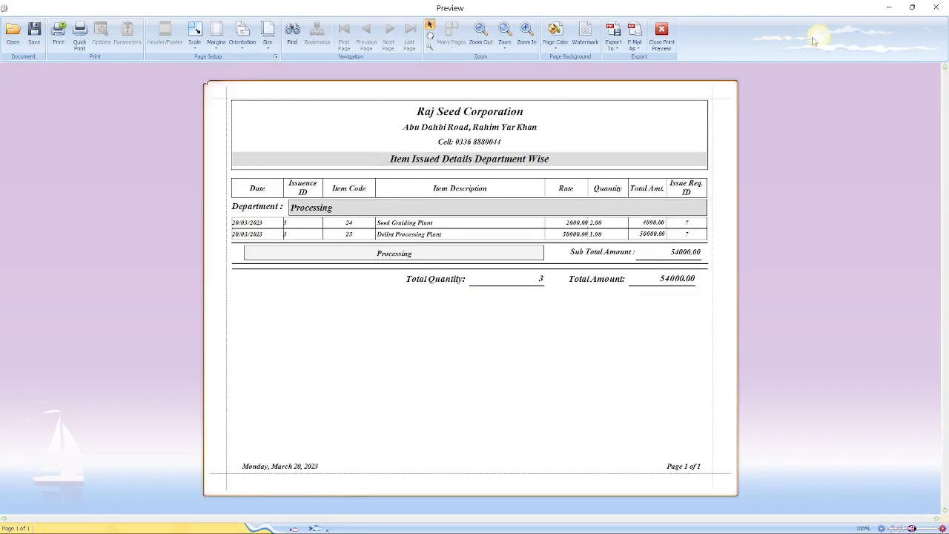
pyautogui.click(635, 33)
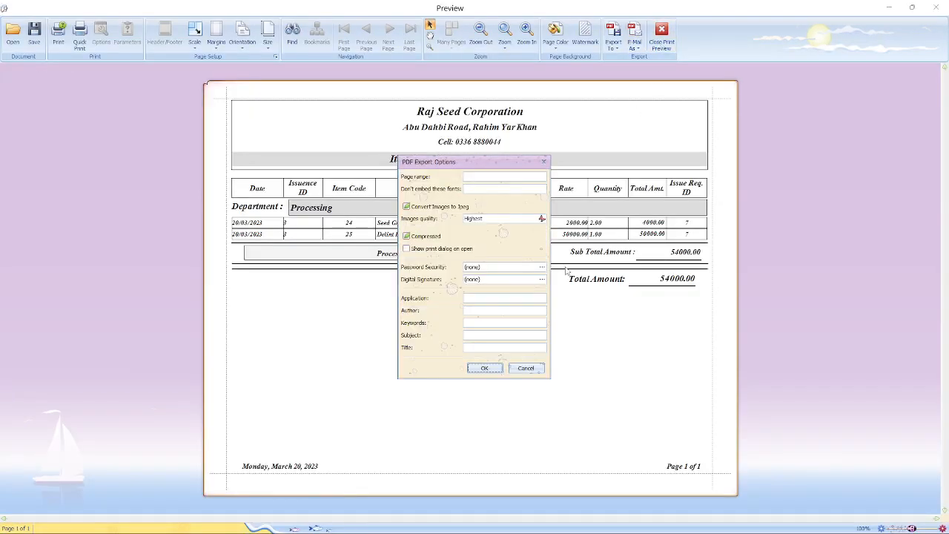
pyautogui.click(526, 368)
pyautogui.click(661, 33)
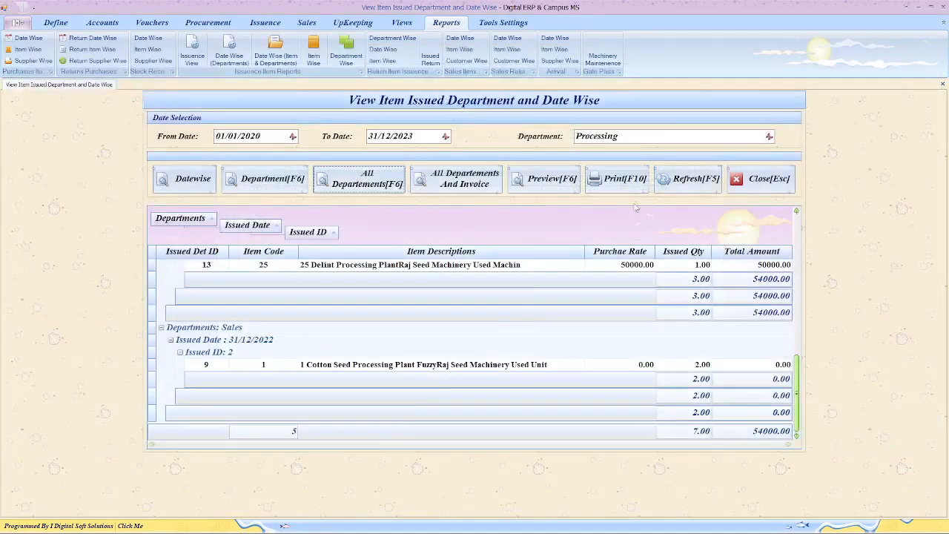
pyautogui.click(676, 184)
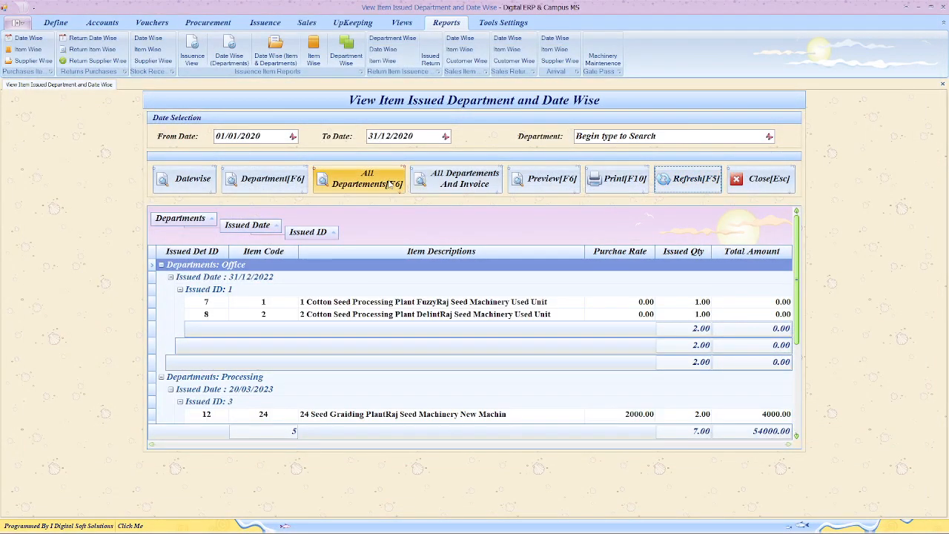
# - Preview the all-departments report, then zoom the Department Wise & Date Wise report (Office, Processing, Sales) three times
pyautogui.click(391, 183)
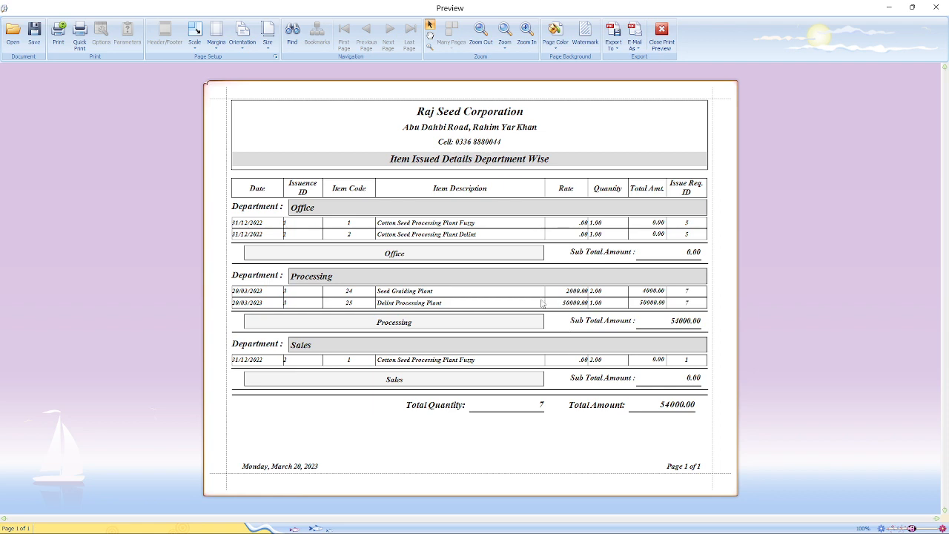
pyautogui.click(663, 34)
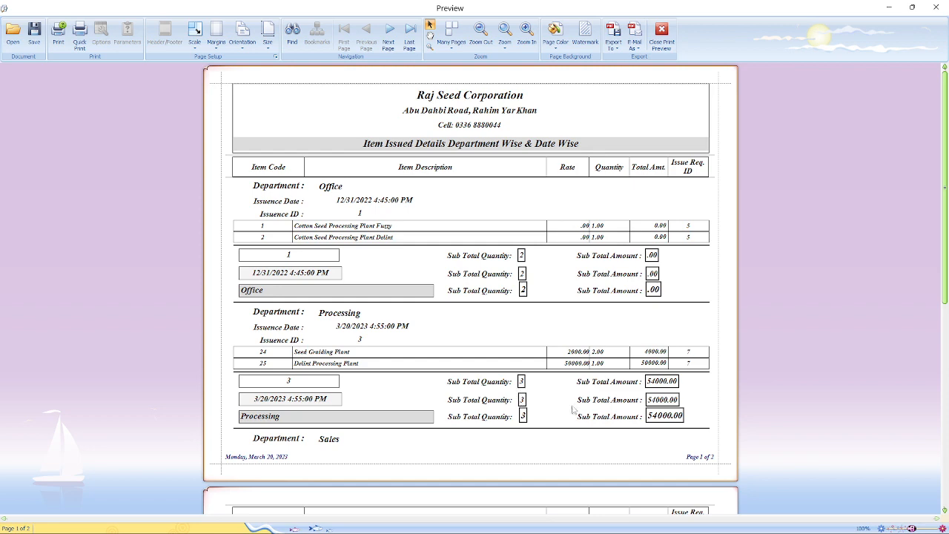
pyautogui.scroll(-6, 697, 379)
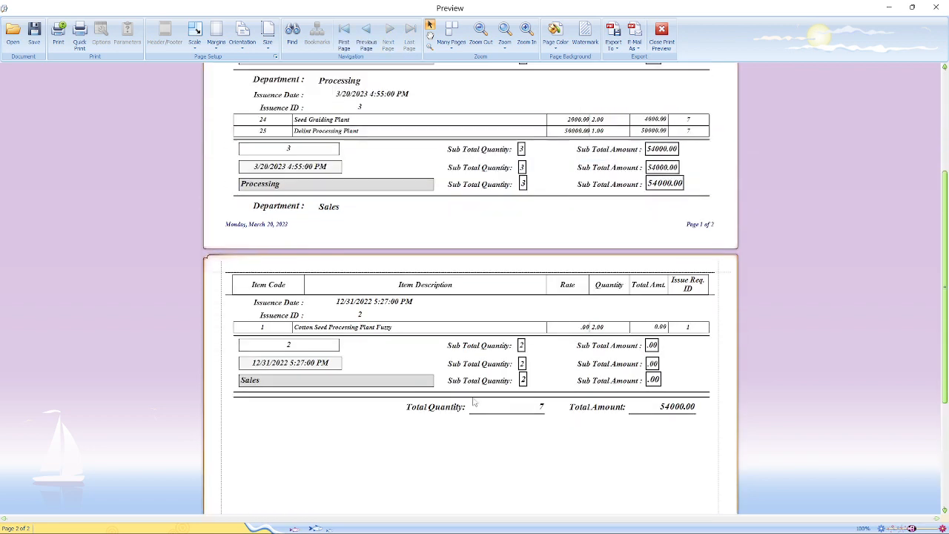
pyautogui.scroll(5, 469, 404)
pyautogui.scroll(1, 469, 404)
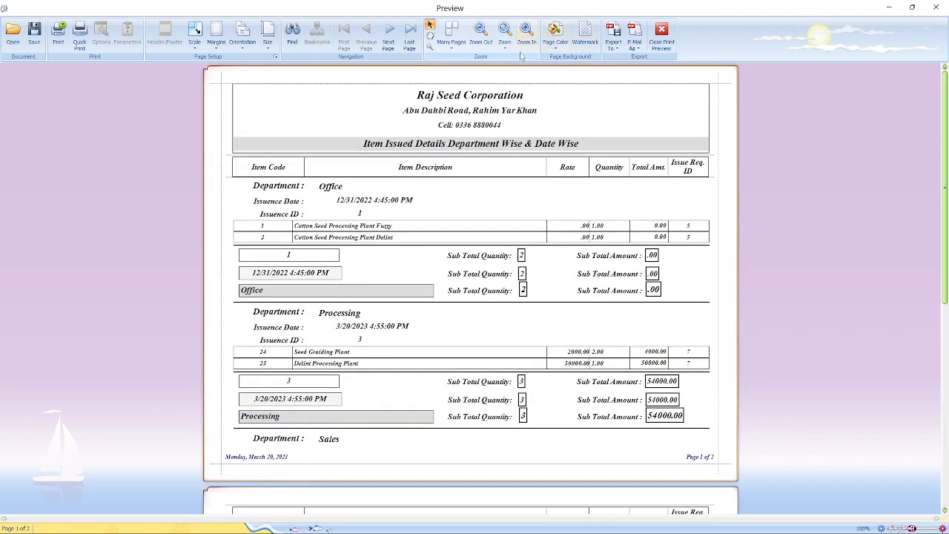
pyautogui.click(525, 43)
pyautogui.click(525, 43)
pyautogui.click(525, 43)
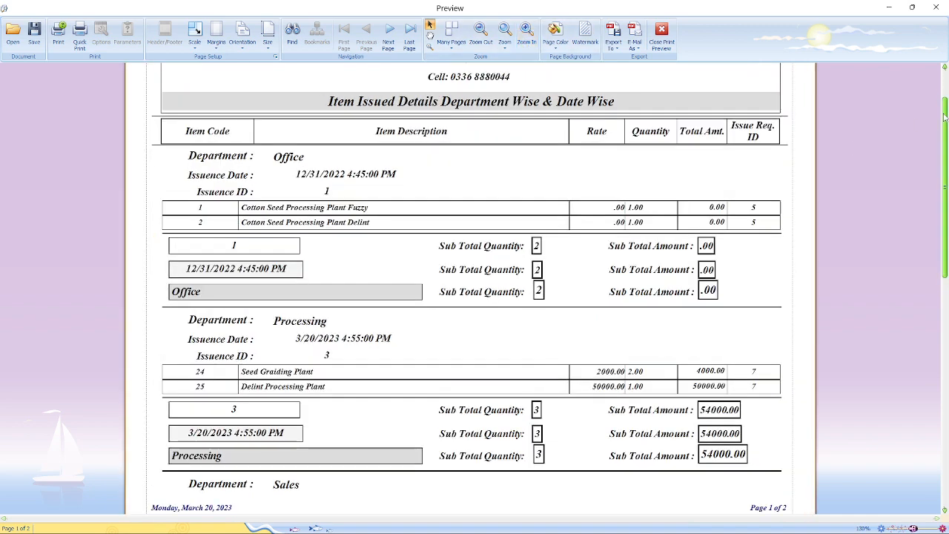
pyautogui.moveTo(945, 108)
pyautogui.mouseDown()
pyautogui.moveTo(946, 87)
pyautogui.moveTo(947, 122)
pyautogui.mouseUp()
# - Close the preview and, after the warning, set the Department filter to Processing
pyautogui.click(661, 33)
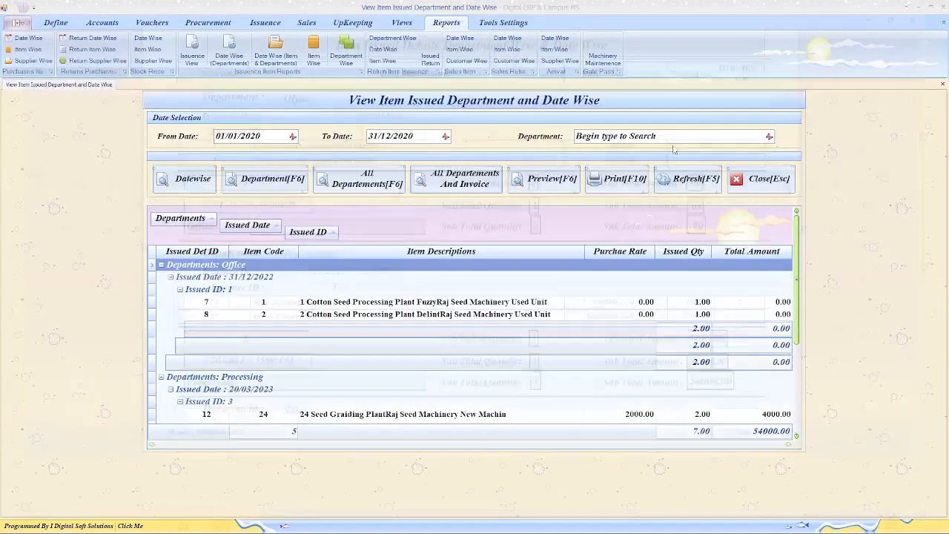
pyautogui.click(545, 179)
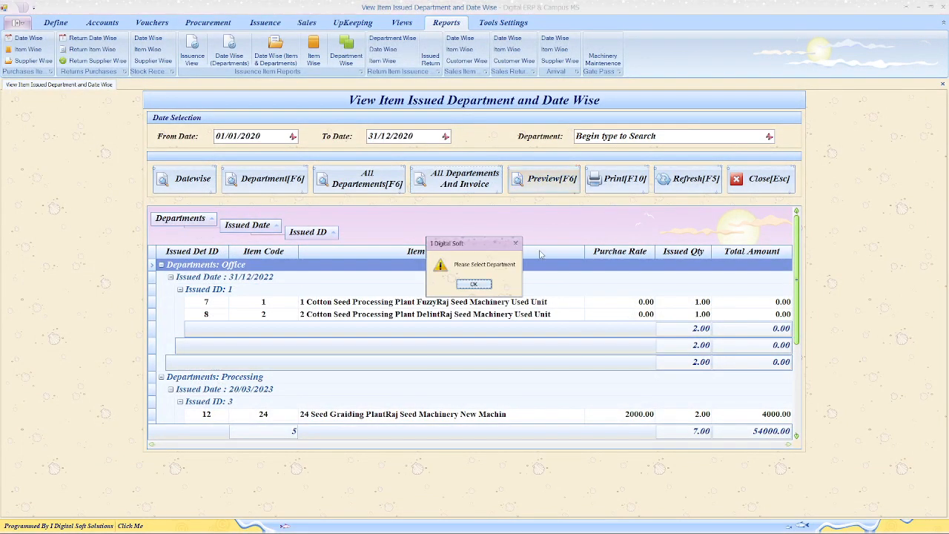
pyautogui.click(474, 284)
pyautogui.click(610, 137)
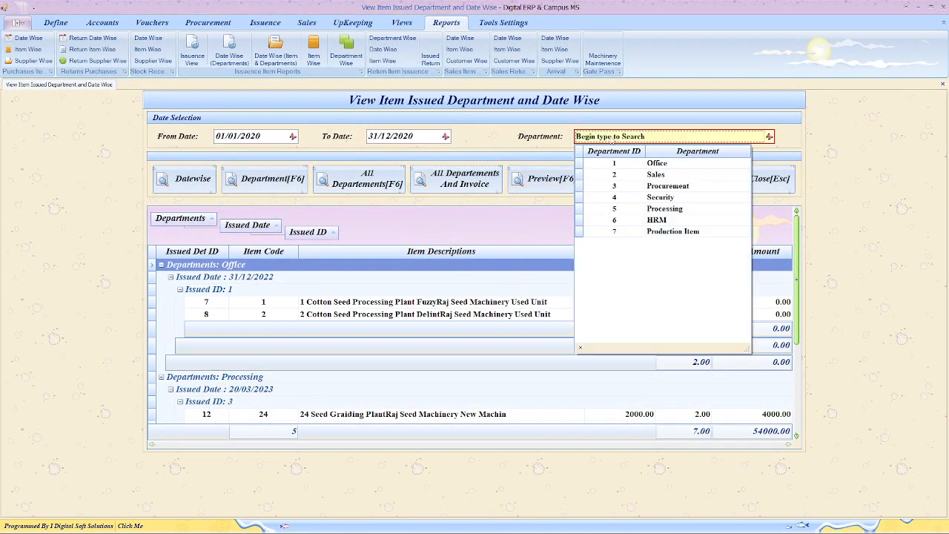
pyautogui.click(662, 211)
# - Preview the Processing issued-items slip, then open the View Item Issued Date Wise form
pyautogui.click(545, 179)
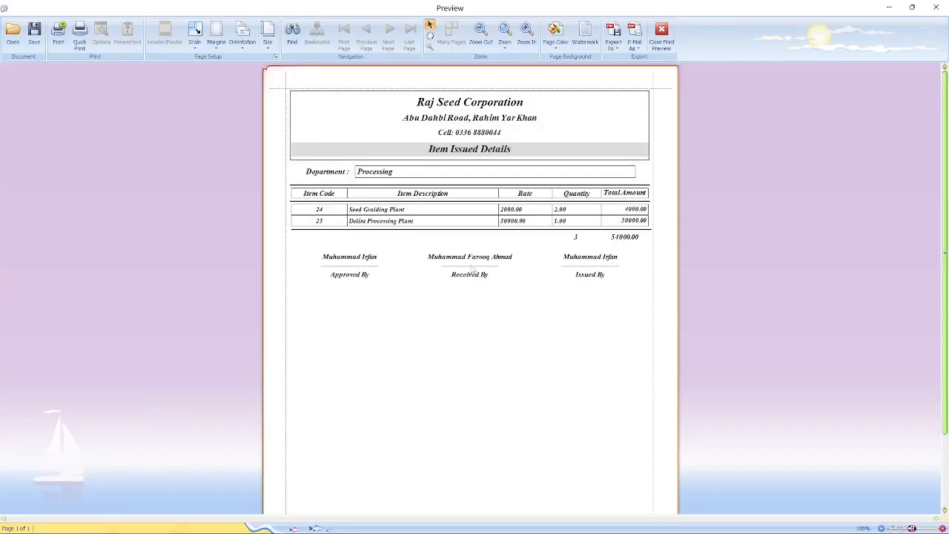
pyautogui.click(661, 34)
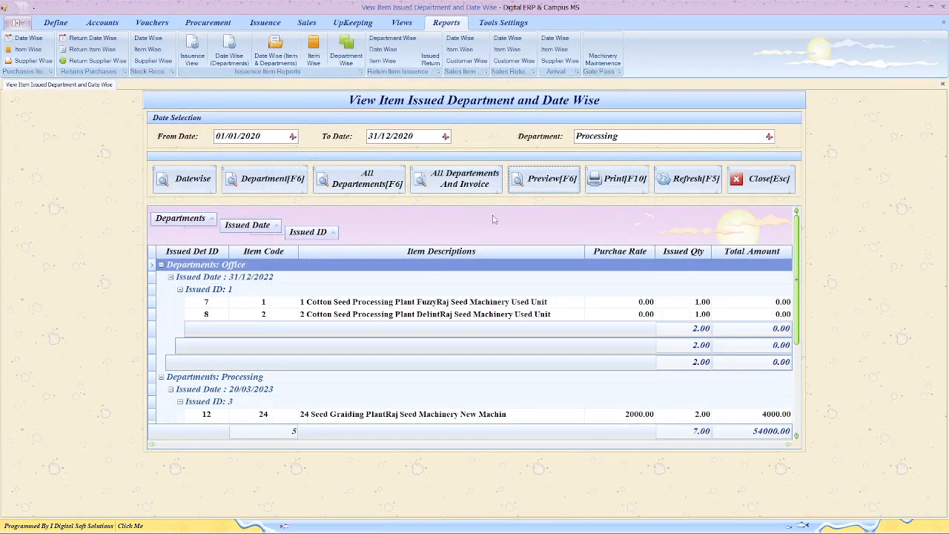
pyautogui.click(228, 56)
pyautogui.click(165, 185)
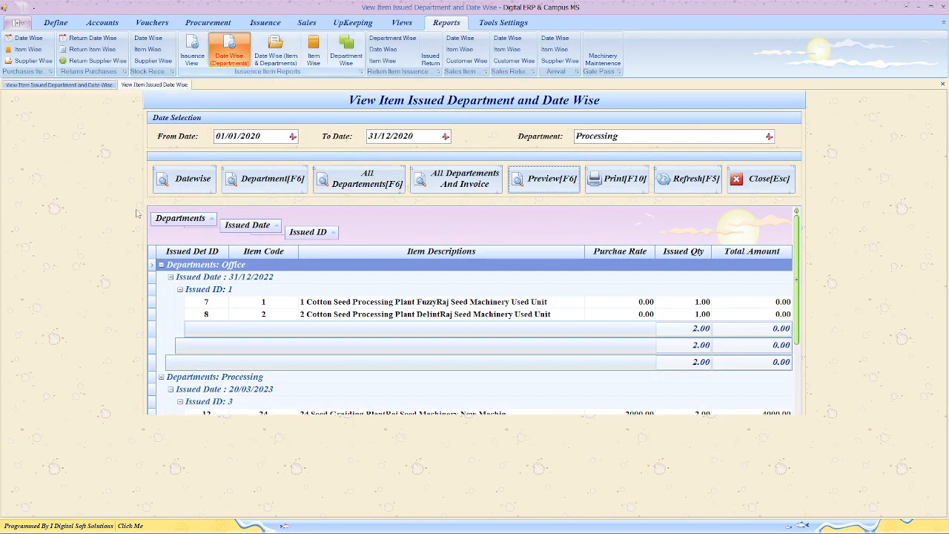
# - Set the To Date year, load items grouped by issue date, and preview the date-wise report
pyautogui.click(412, 145)
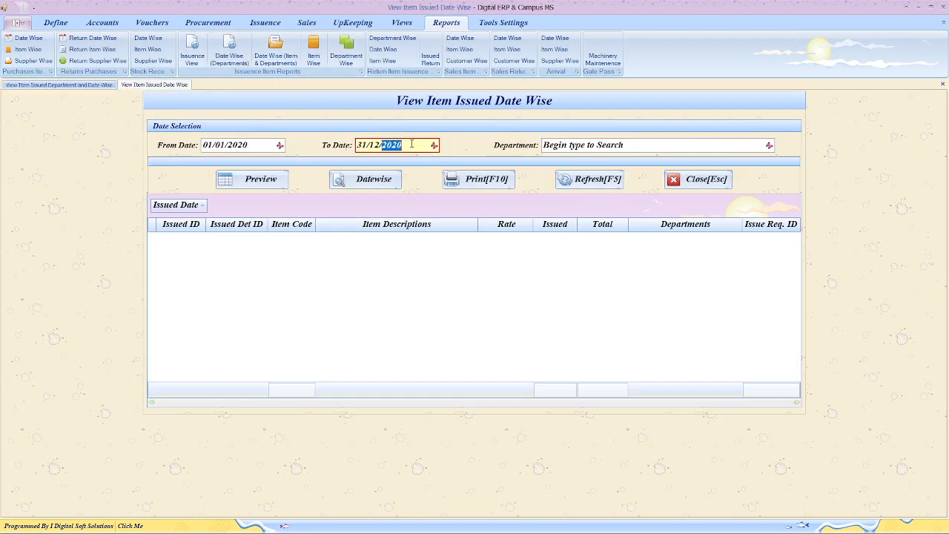
pyautogui.click(259, 180)
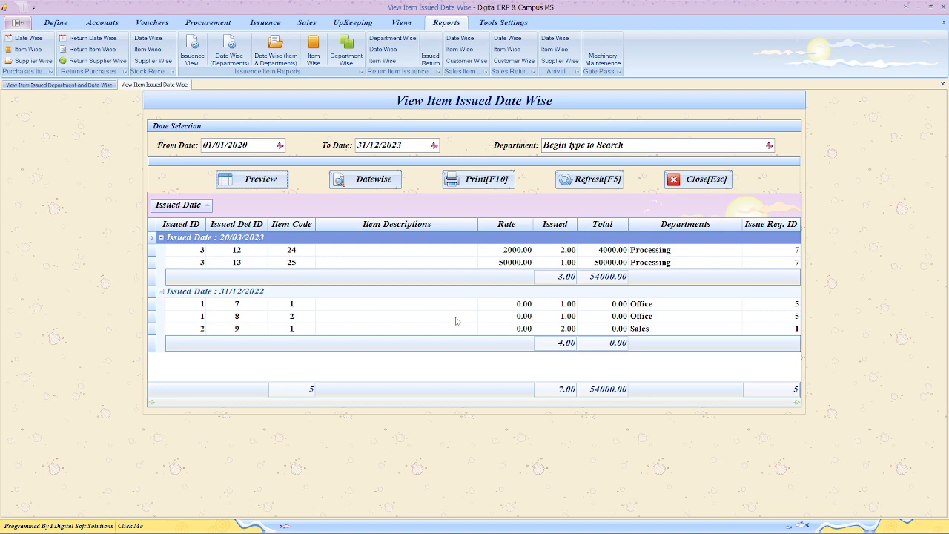
pyautogui.click(374, 182)
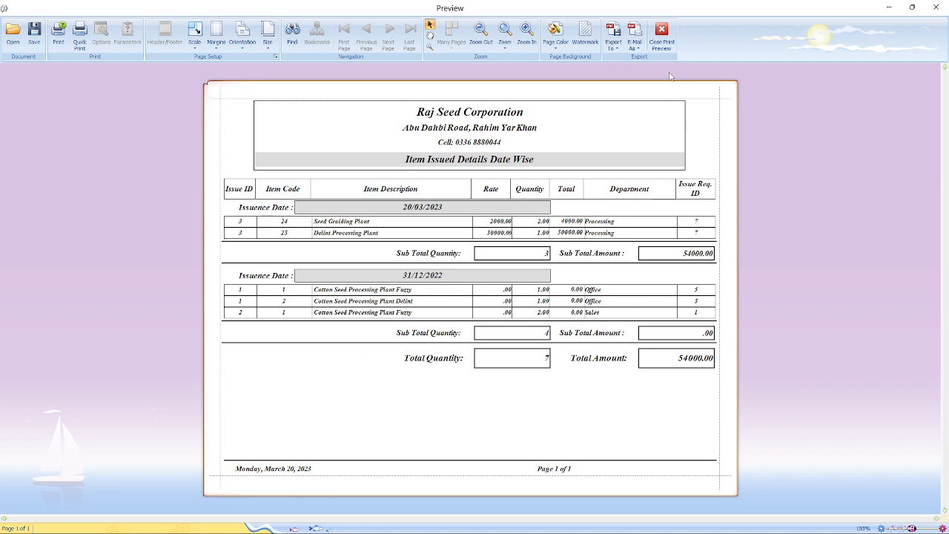
pyautogui.click(659, 35)
# - Filter to Processing's 20/03/2023 issues totalling 54000.00 and preview its date-wise report
pyautogui.click(636, 146)
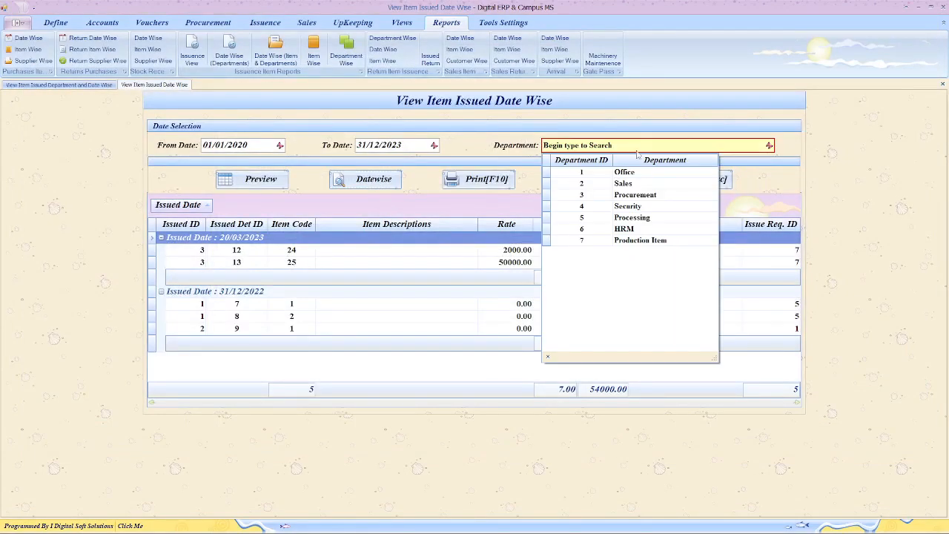
pyautogui.click(646, 218)
pyautogui.click(271, 185)
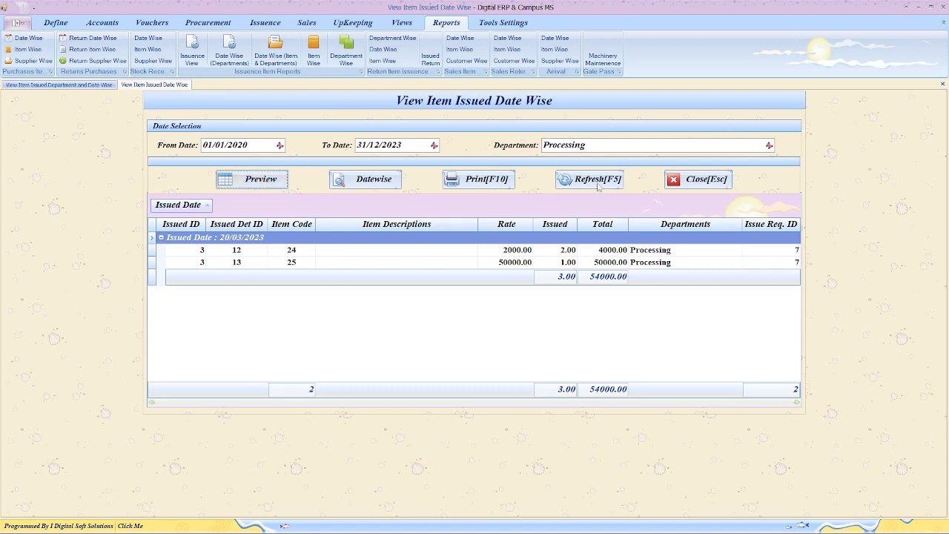
pyautogui.click(356, 184)
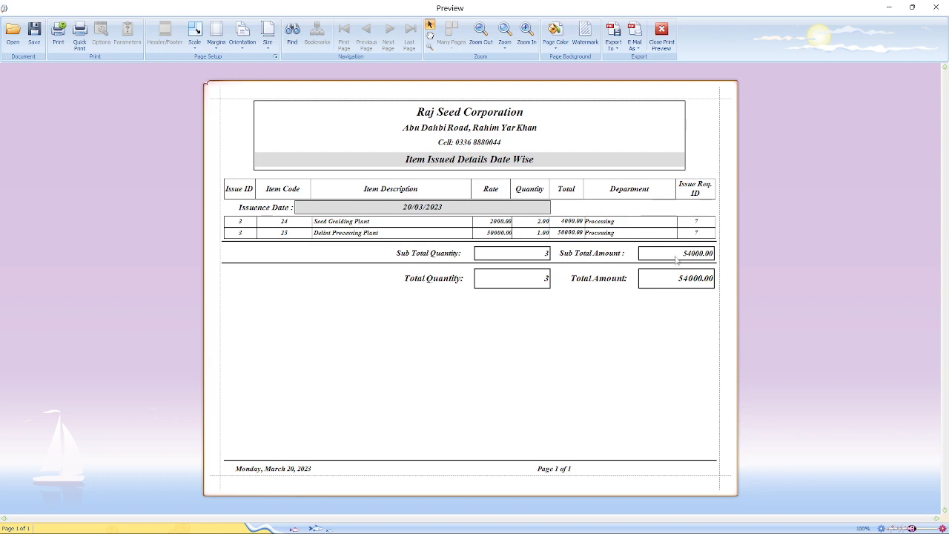
pyautogui.click(662, 39)
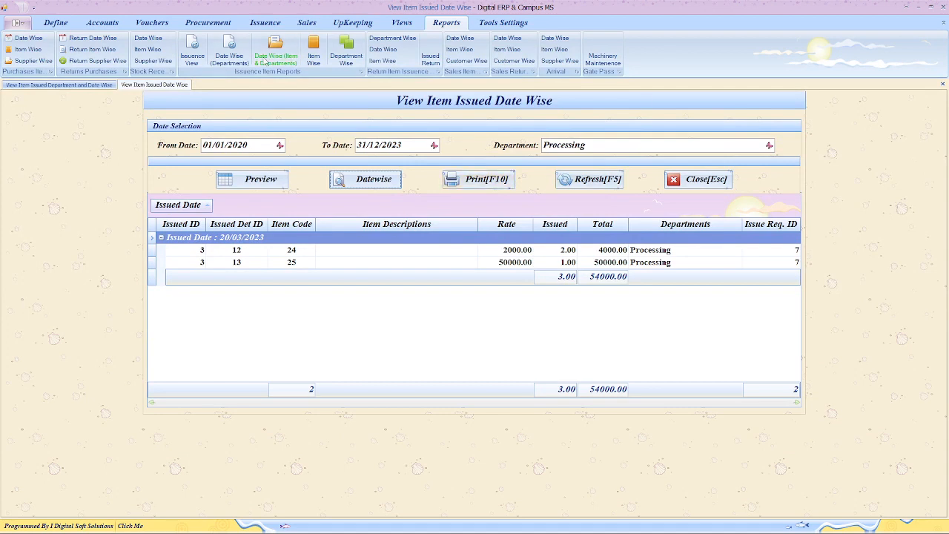
pyautogui.click(278, 42)
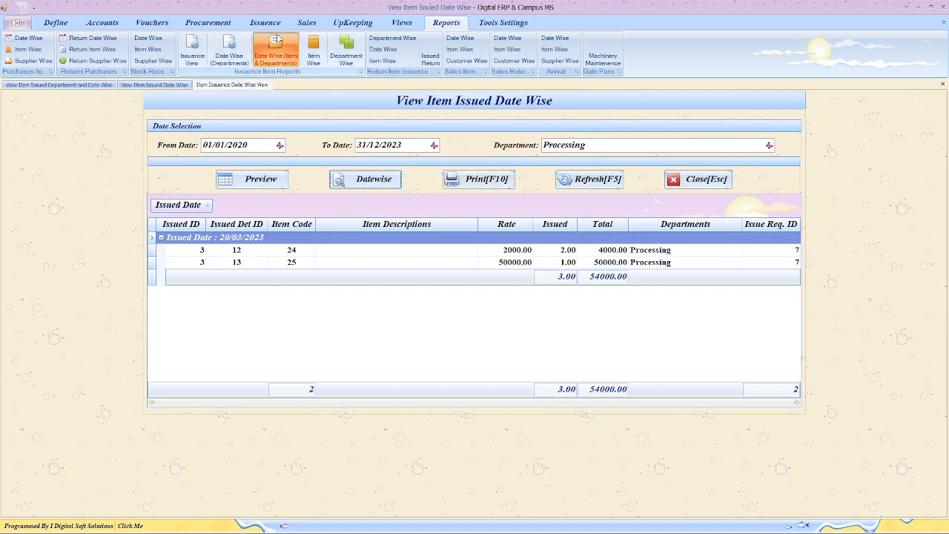
pyautogui.doubleClick(603, 131)
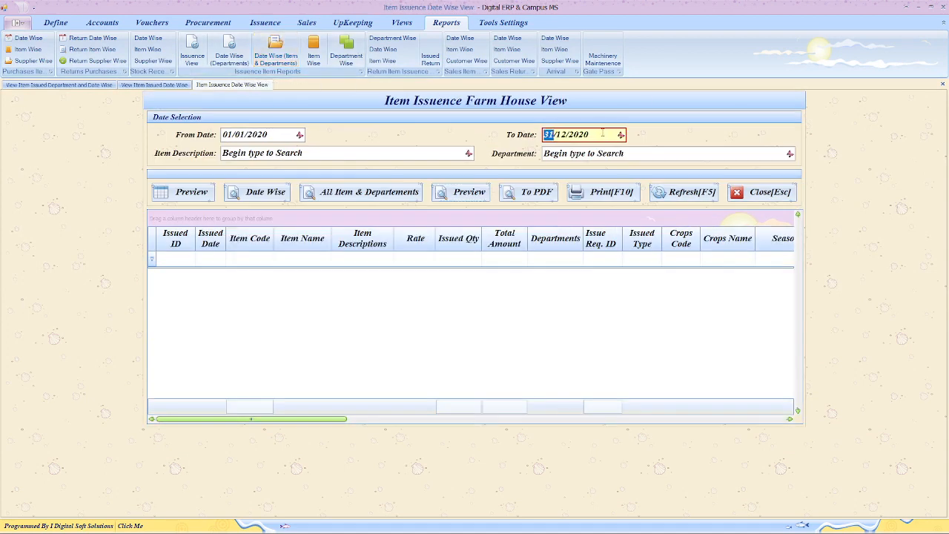
pyautogui.click(167, 199)
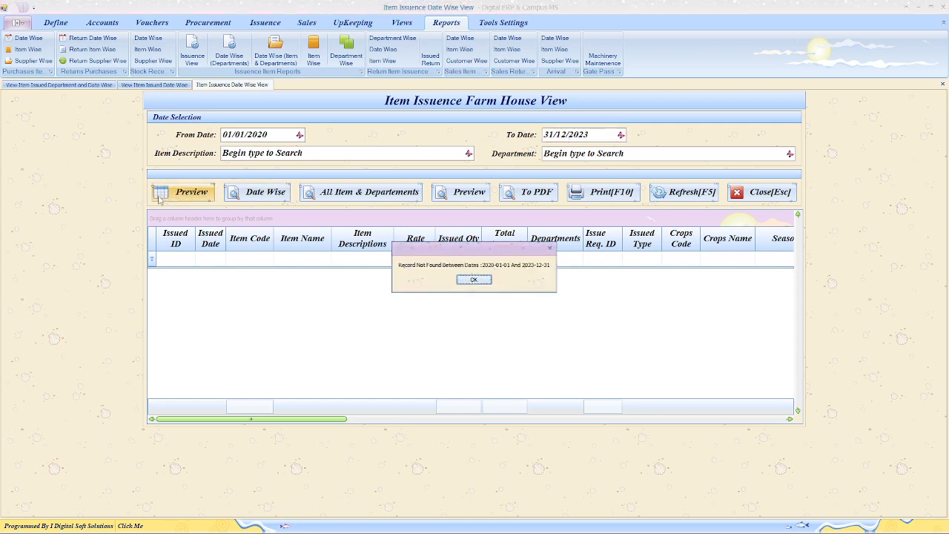
pyautogui.click(475, 279)
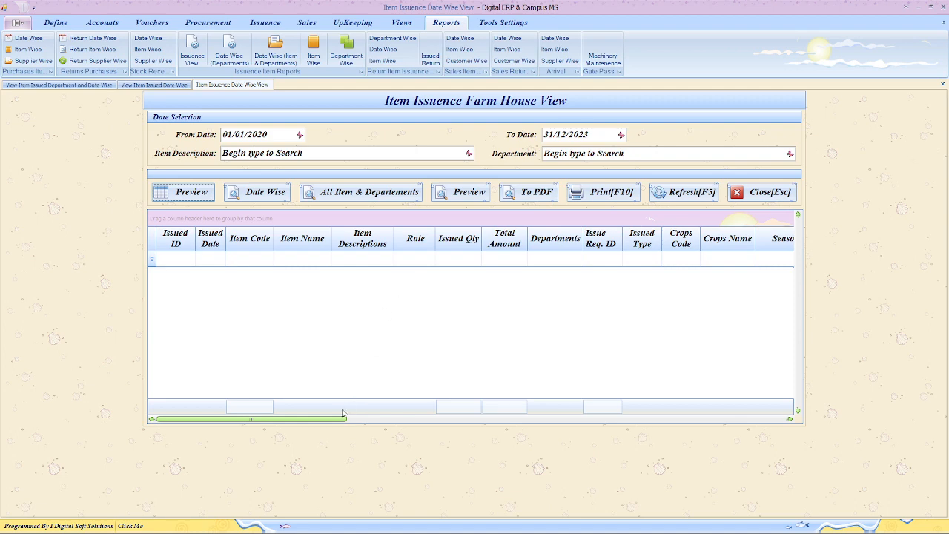
pyautogui.moveTo(342, 413); pyautogui.dragTo(184, 446)
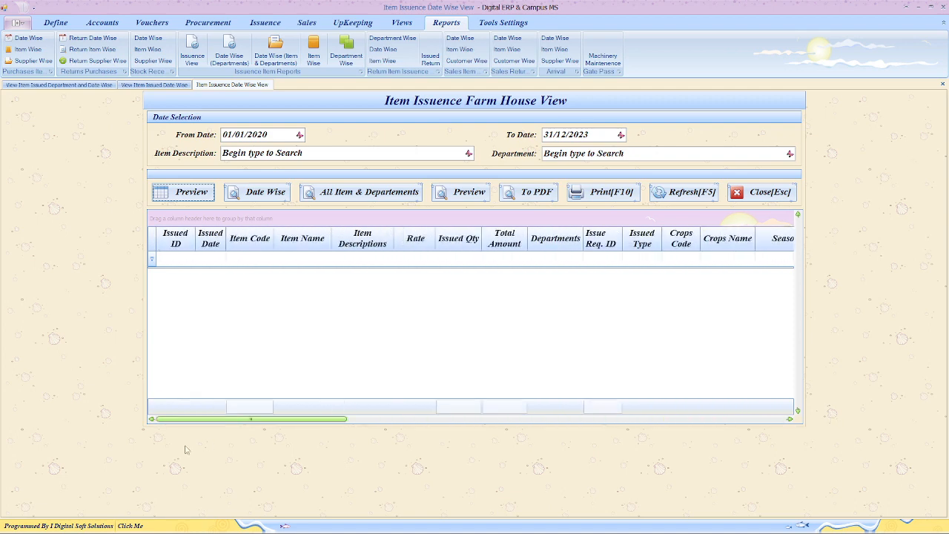
pyautogui.click(763, 192)
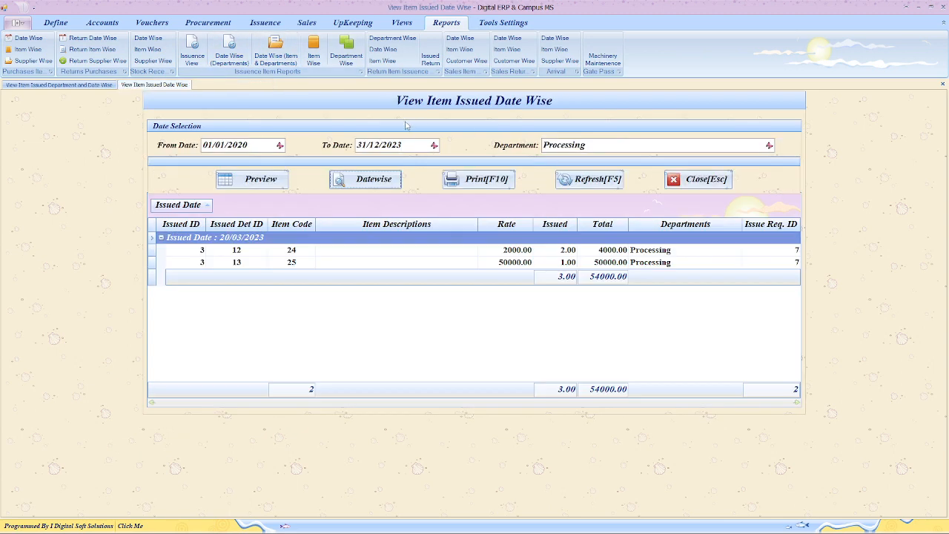
# - In the Item Wise issuance view, set To Date to 2023, load all items, and preview the report
pyautogui.click(314, 48)
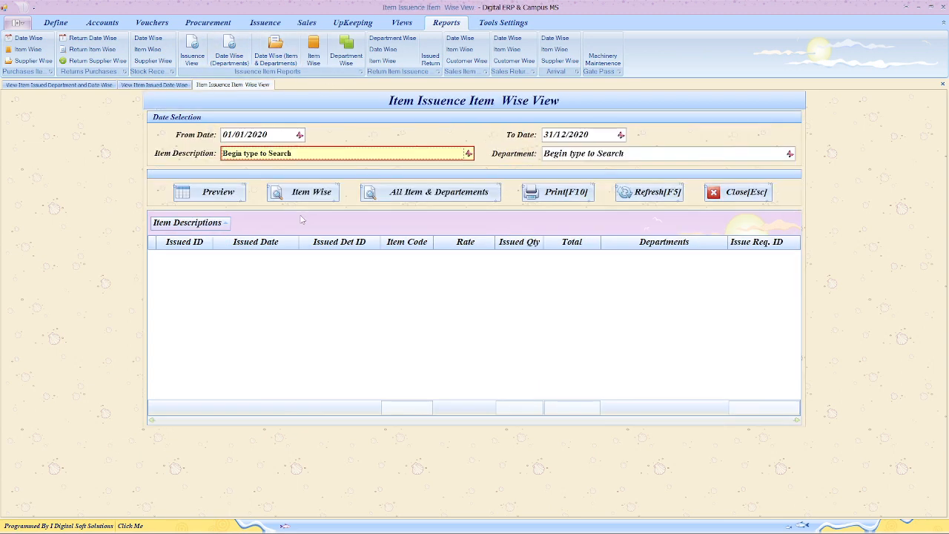
pyautogui.click(610, 135)
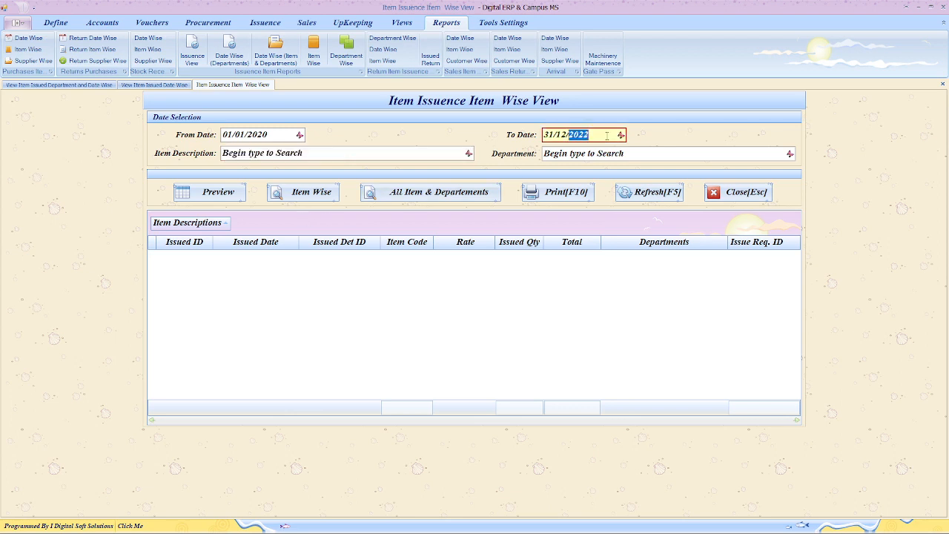
pyautogui.click(217, 197)
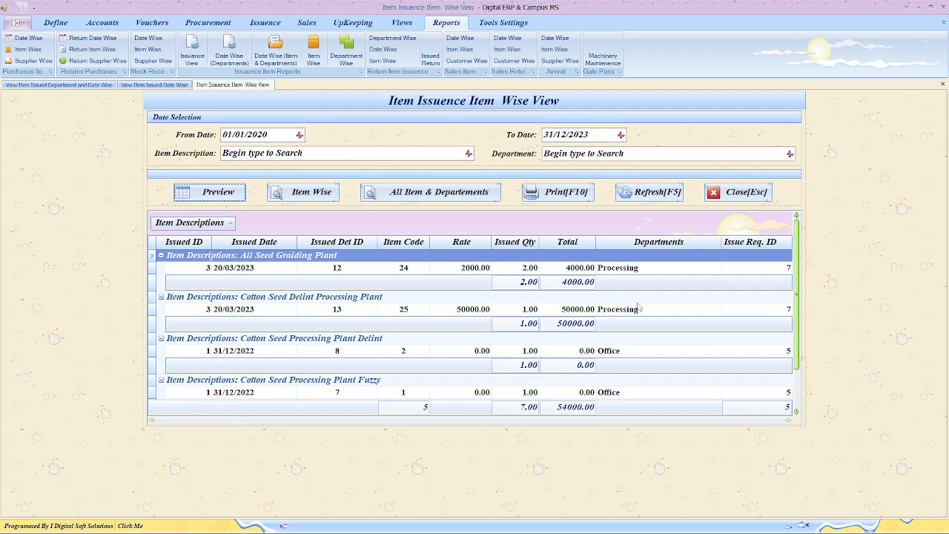
pyautogui.scroll(-1, 639, 308)
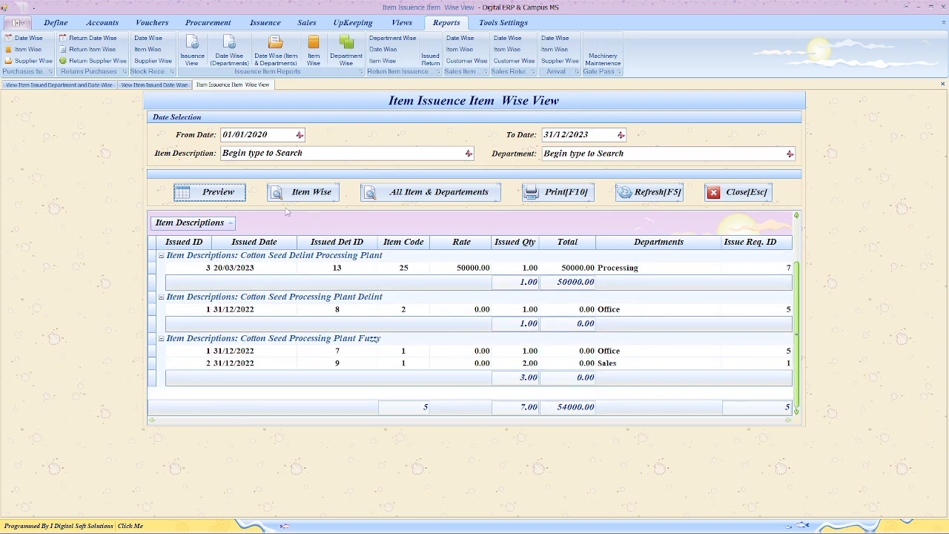
pyautogui.click(304, 192)
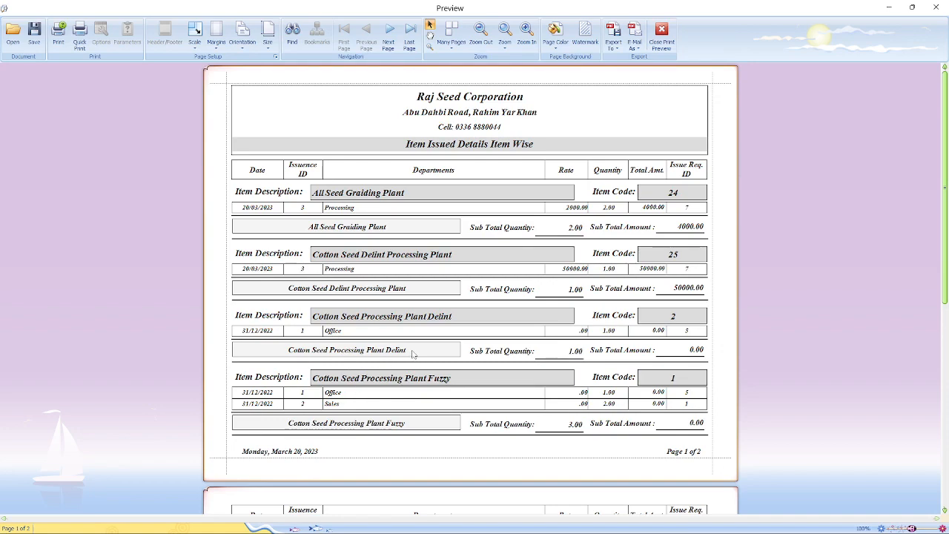
pyautogui.scroll(-3, 414, 353)
pyautogui.scroll(3, 414, 353)
pyautogui.click(661, 33)
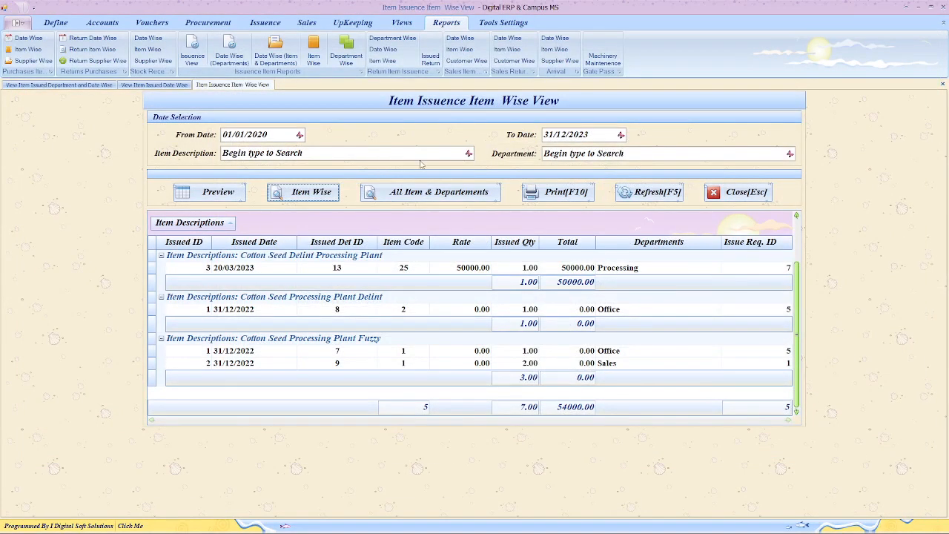
# - Filter to Processing items 24 and 25 (54000.00), preview their report, then reset to all items
pyautogui.click(598, 162)
pyautogui.click(635, 228)
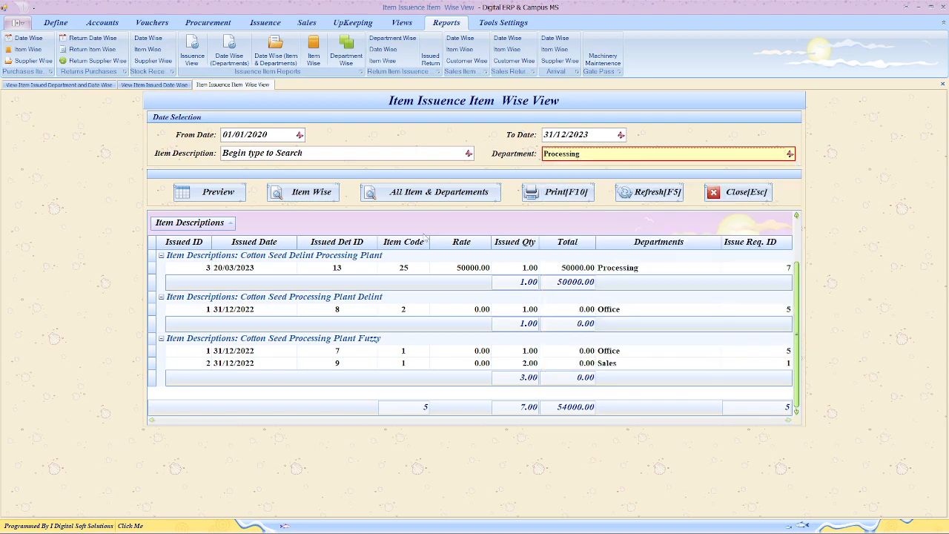
pyautogui.click(223, 195)
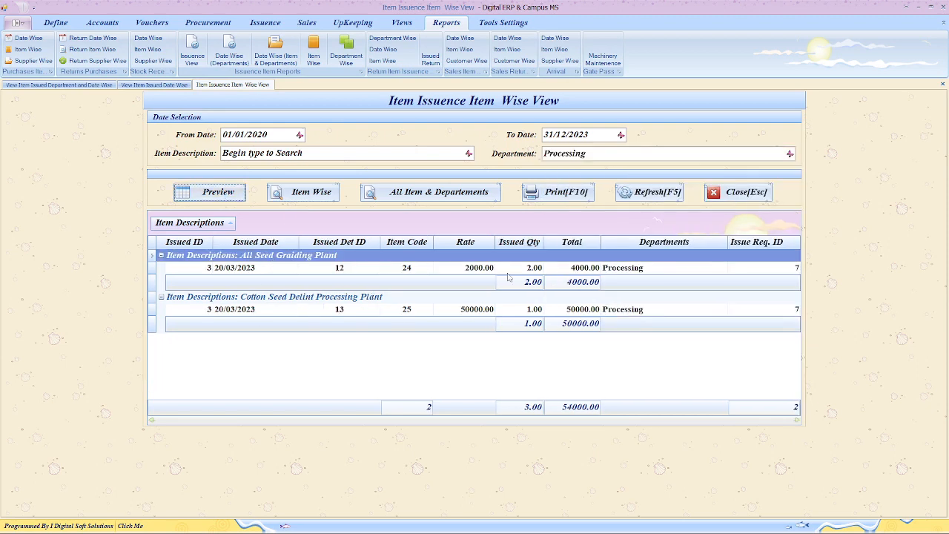
pyautogui.click(319, 195)
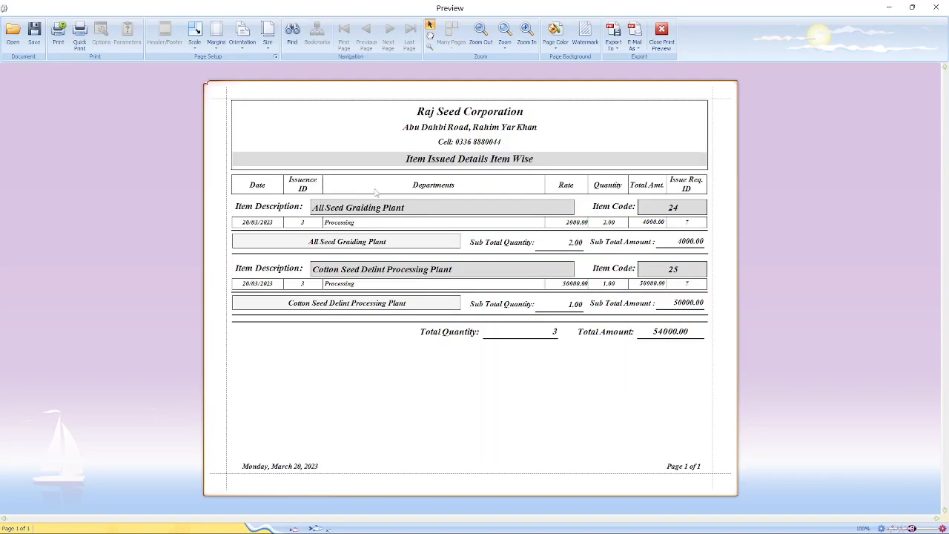
pyautogui.click(660, 35)
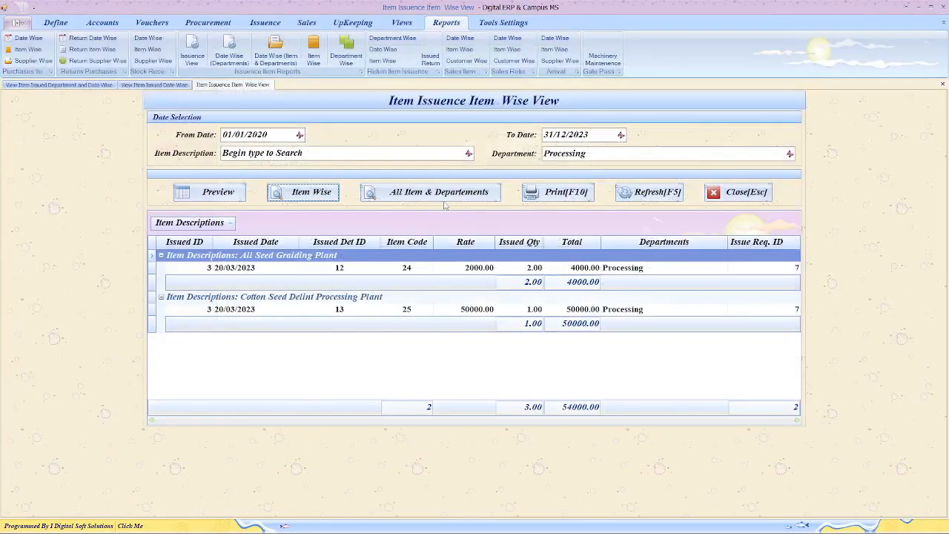
pyautogui.click(439, 194)
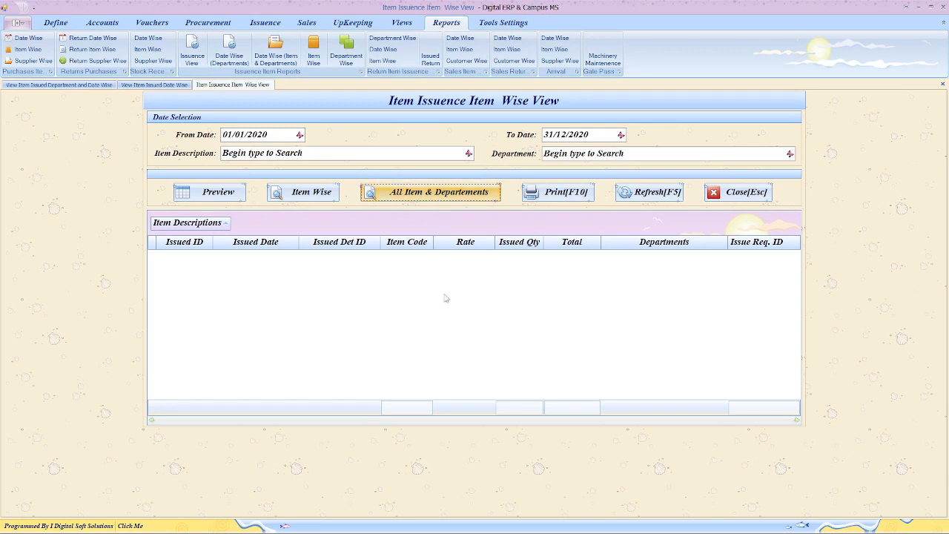
# - Reload all items and departments, close the three issuance report views, and return to Issuence
pyautogui.click(599, 137)
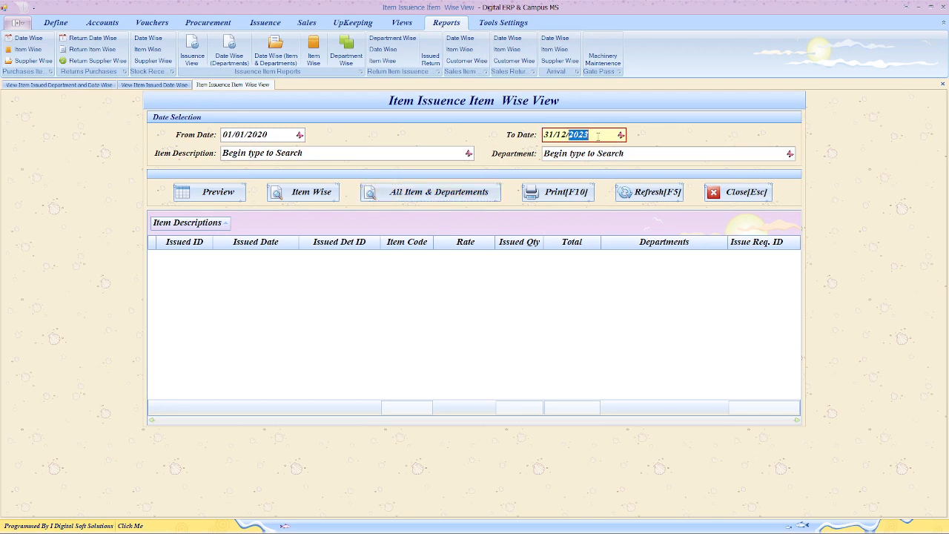
pyautogui.click(417, 197)
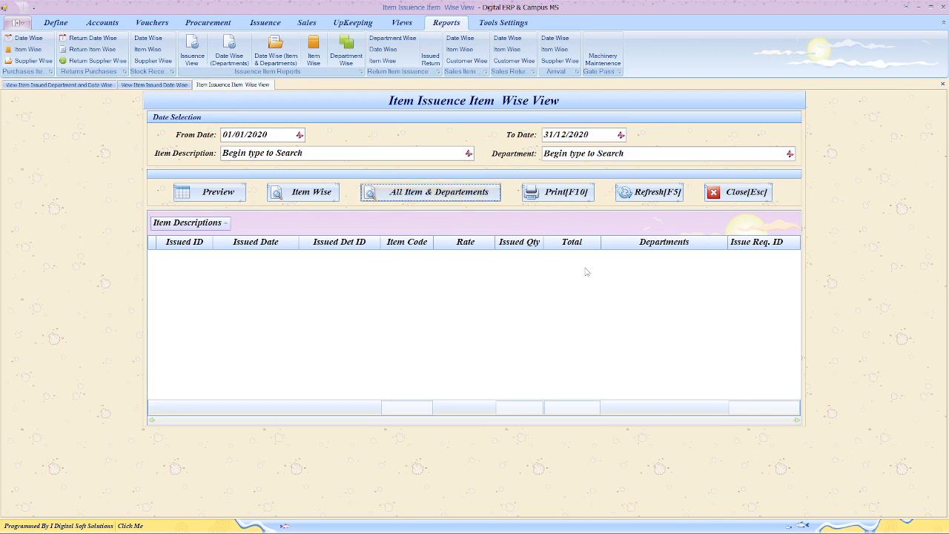
pyautogui.click(742, 195)
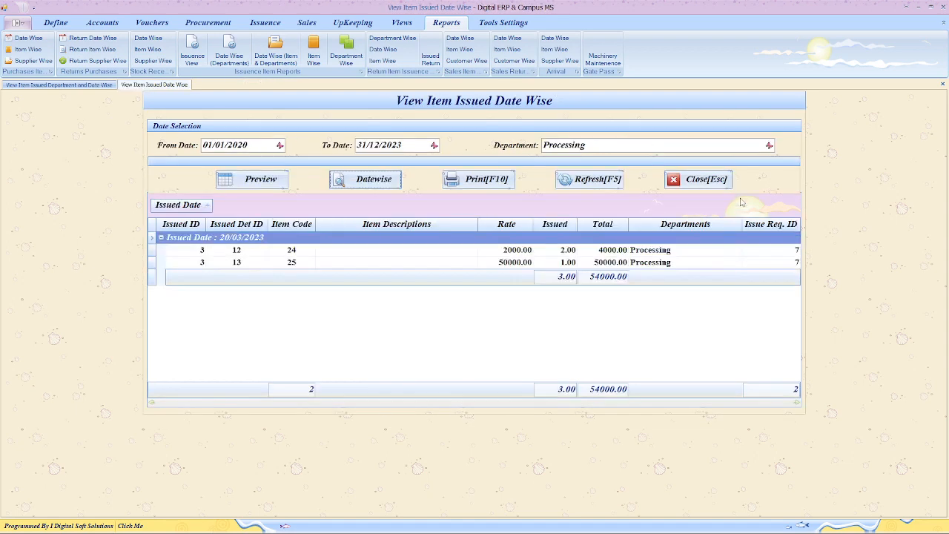
pyautogui.click(704, 181)
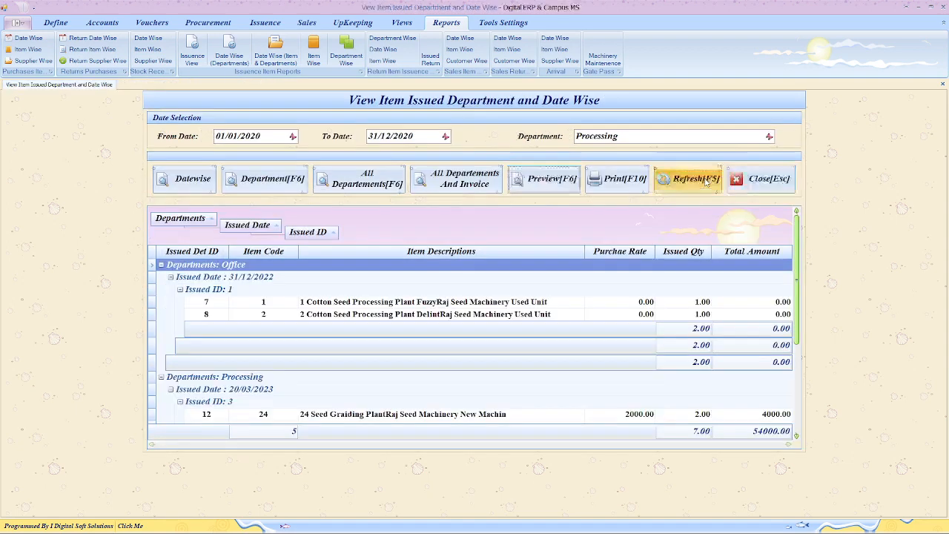
pyautogui.click(759, 176)
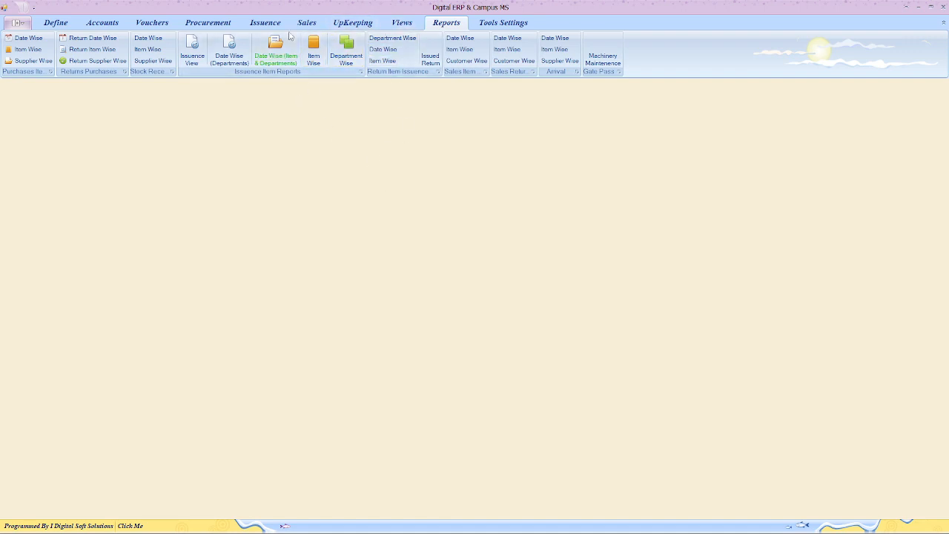
pyautogui.click(265, 22)
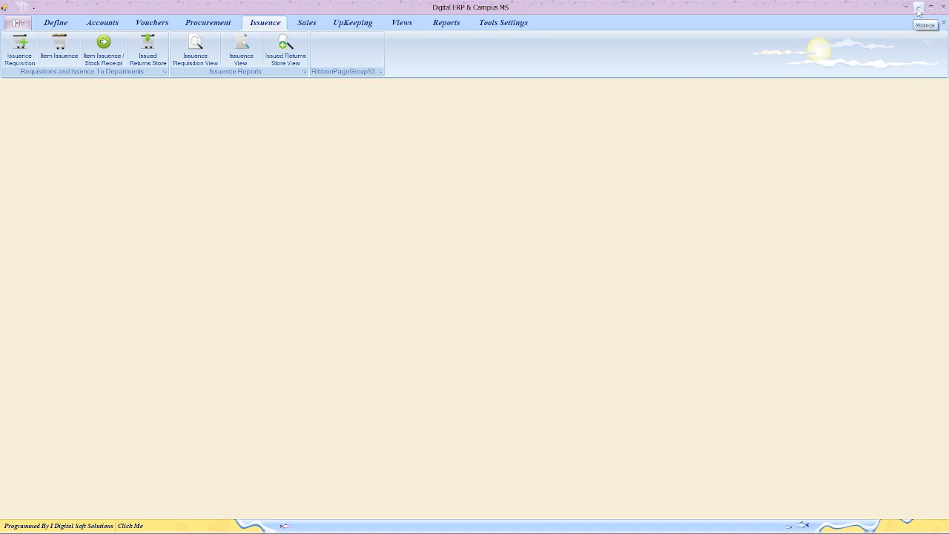
# - Open the Item Issuance Details form, minimize the ERP, then restore it over the slide show
pyautogui.click(19, 47)
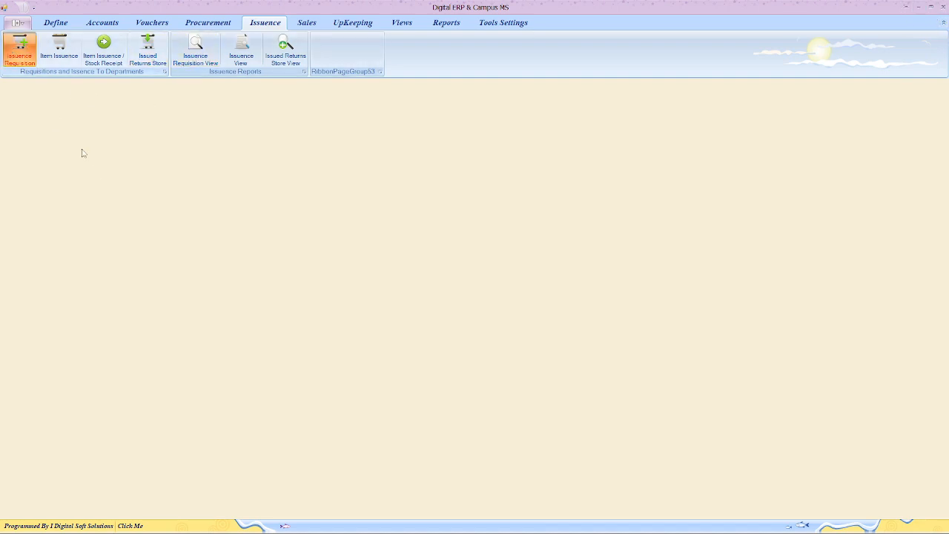
pyautogui.click(59, 49)
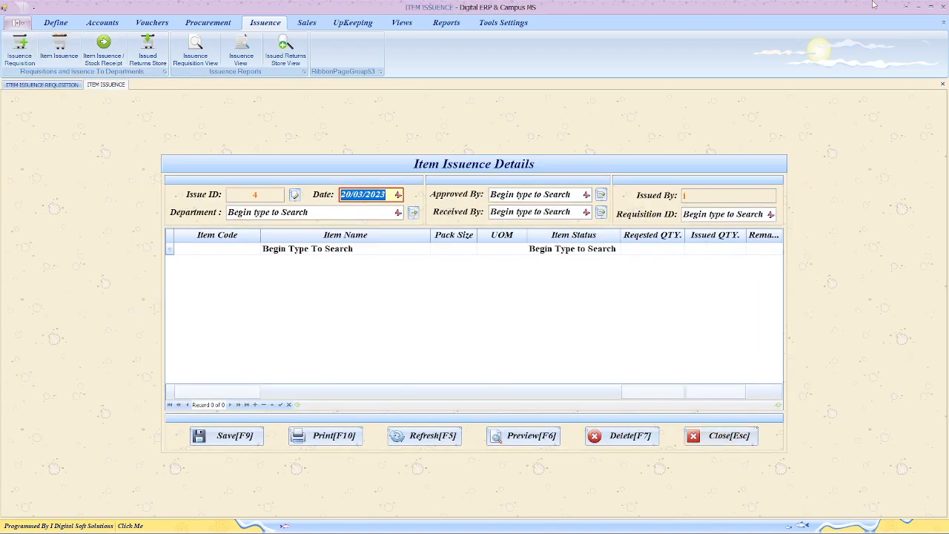
pyautogui.click(918, 9)
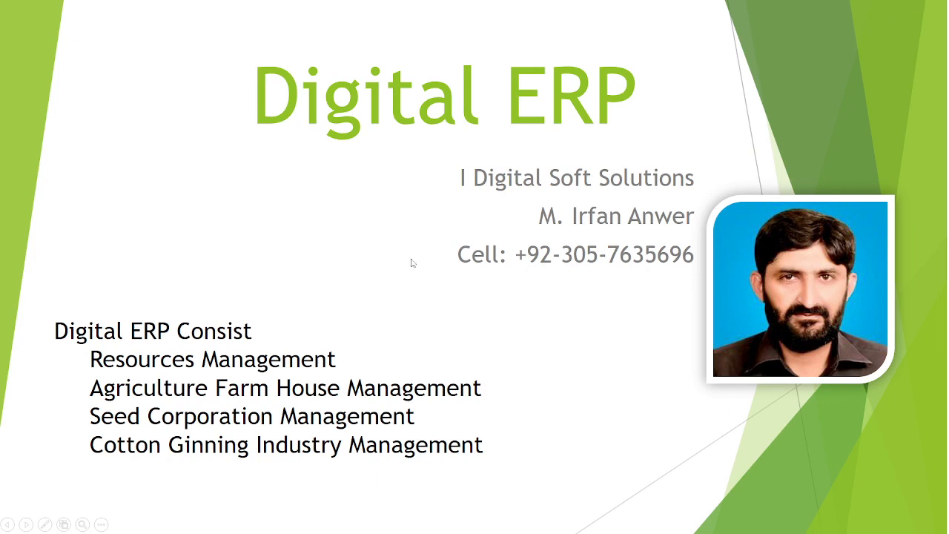
pyautogui.moveTo(610, 528)
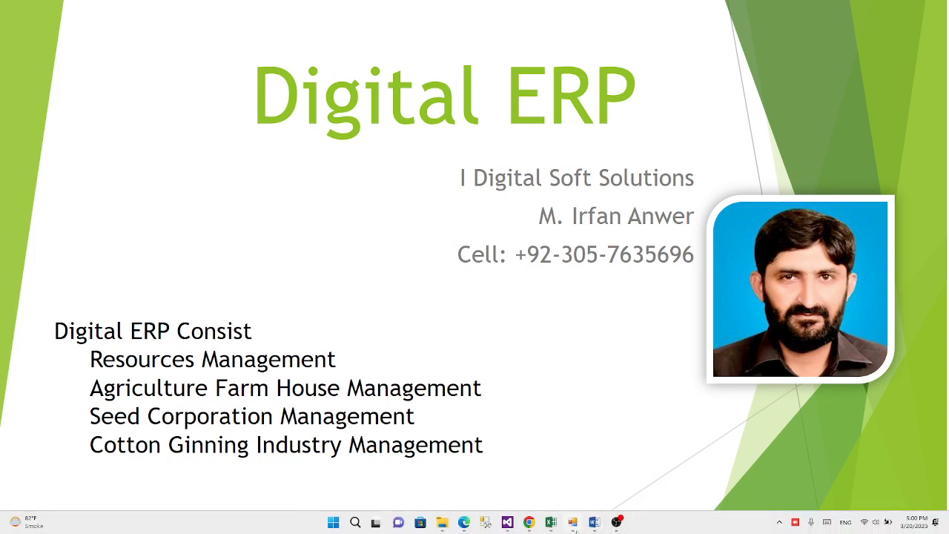
pyautogui.click(573, 522)
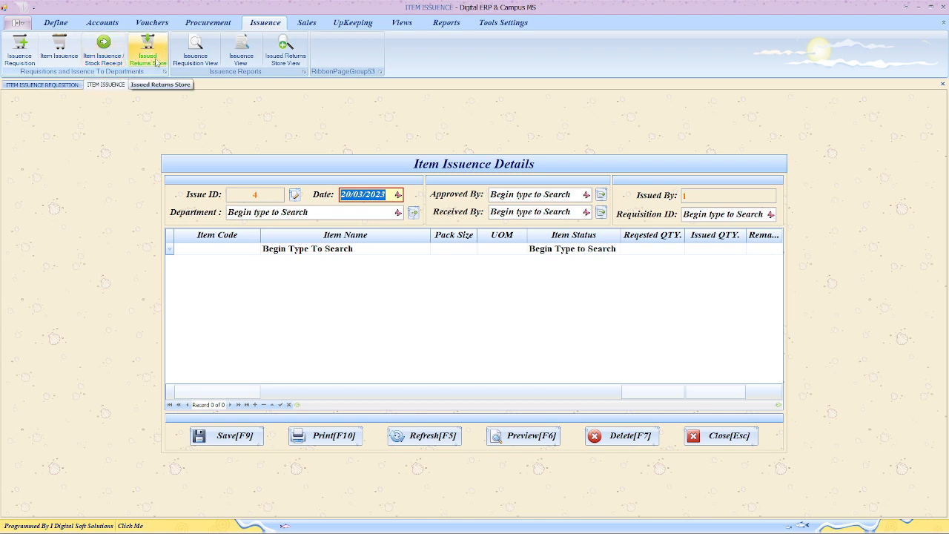
# - Browse requisitions 2–7 in the requisition view and preview the report for requisition 7 (Processing)
pyautogui.click(194, 56)
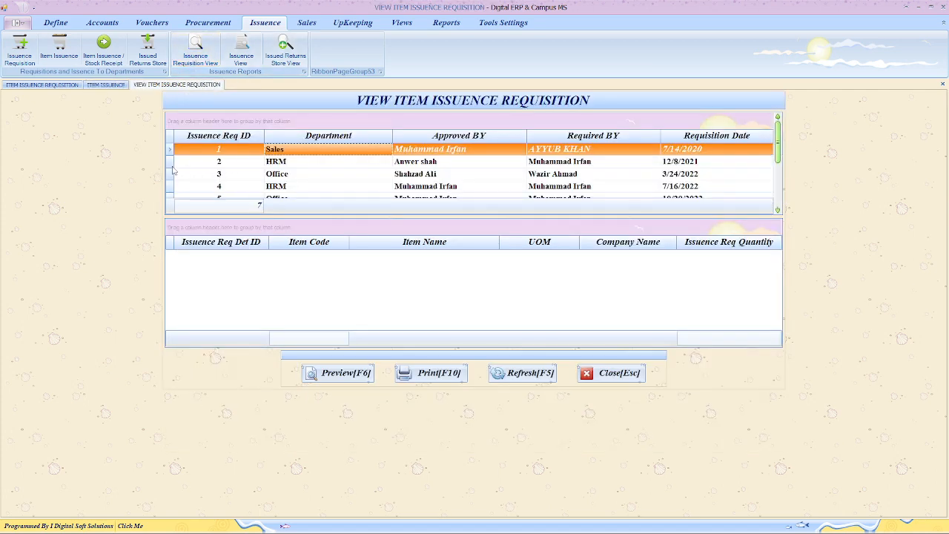
pyautogui.click(173, 165)
pyautogui.click(174, 176)
pyautogui.click(175, 188)
pyautogui.scroll(-1, 174, 191)
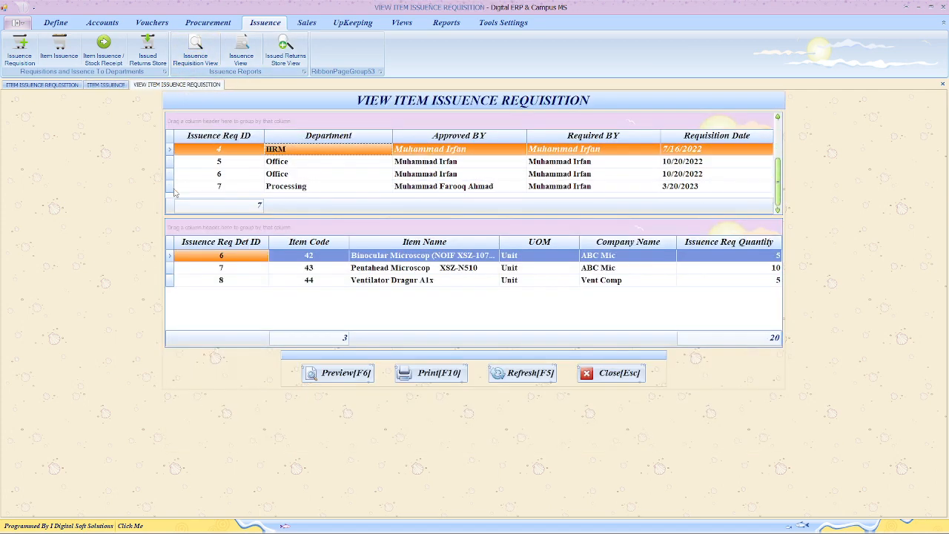
pyautogui.click(170, 162)
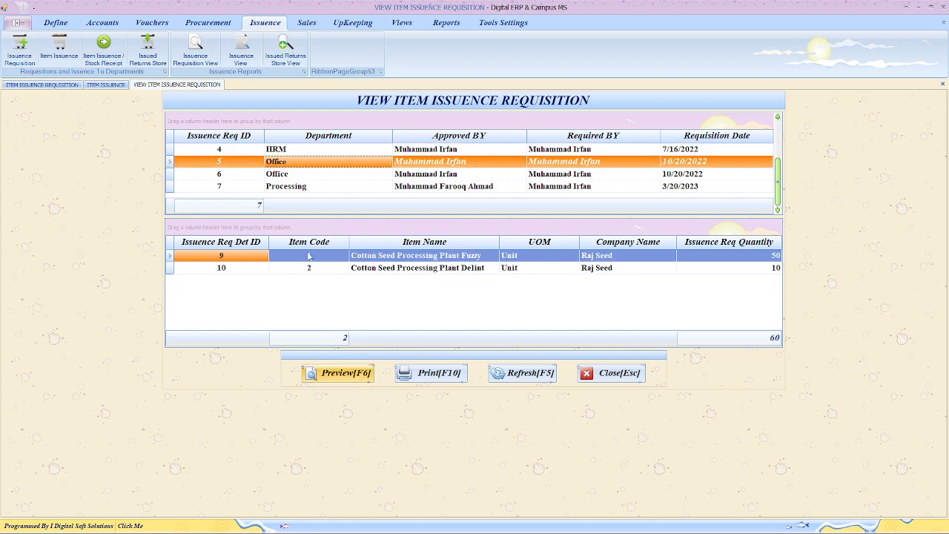
pyautogui.click(171, 174)
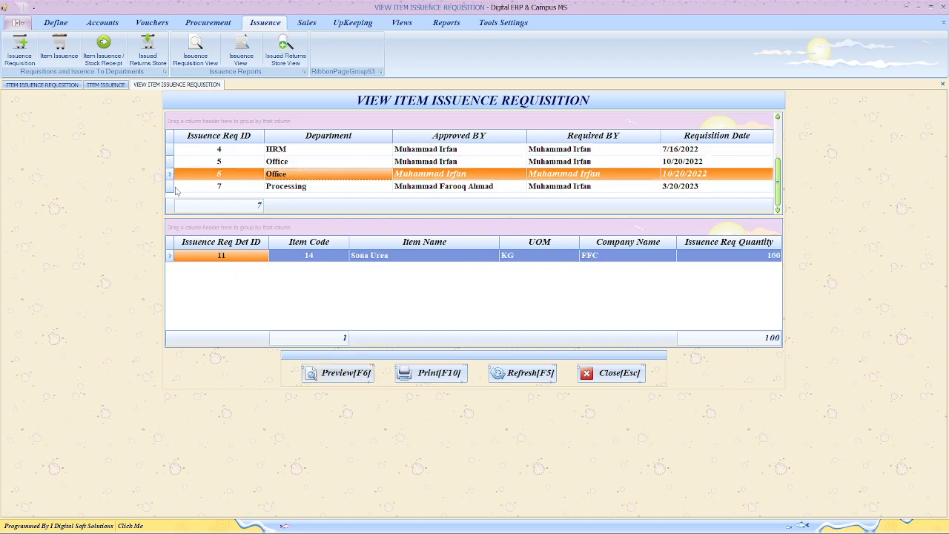
pyautogui.click(171, 187)
pyautogui.click(337, 373)
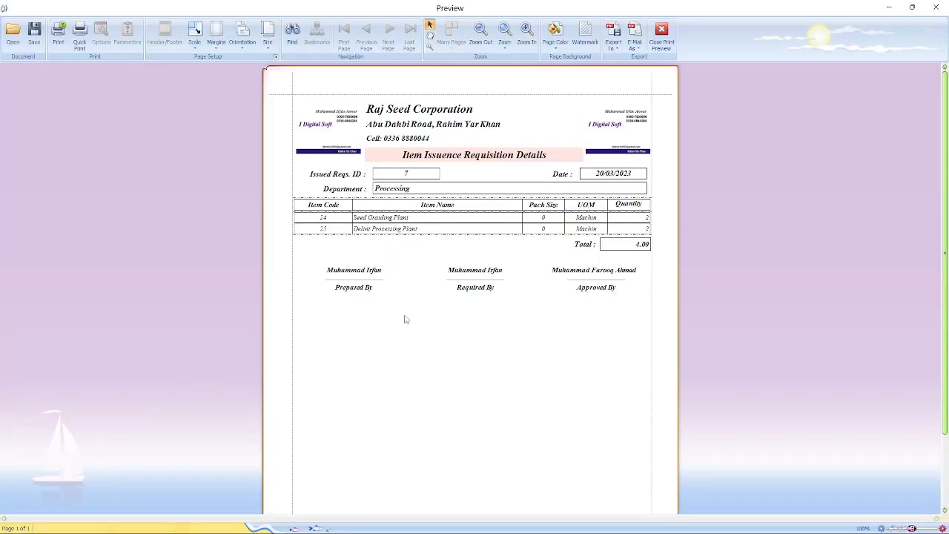
pyautogui.click(661, 33)
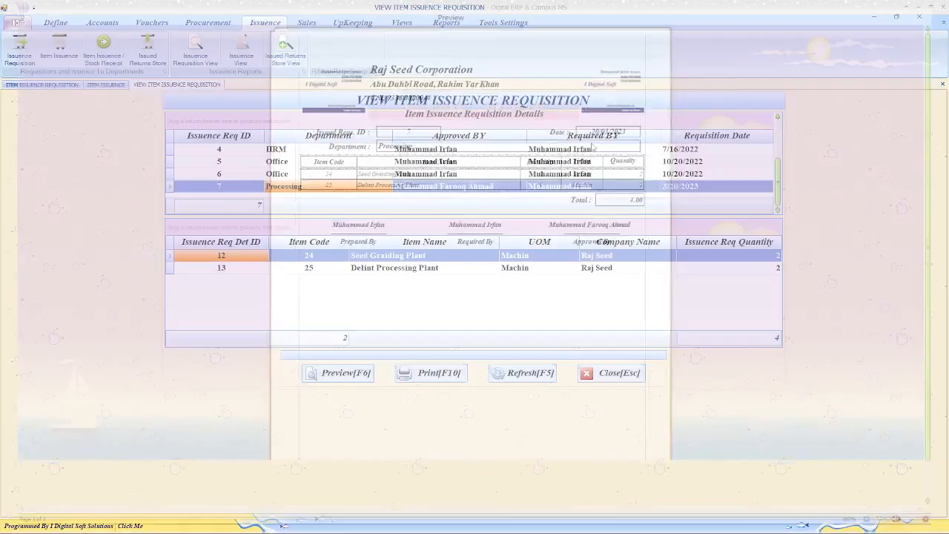
# - Load Req ID 7 on the requisition entry form and preview its report
pyautogui.click(170, 174)
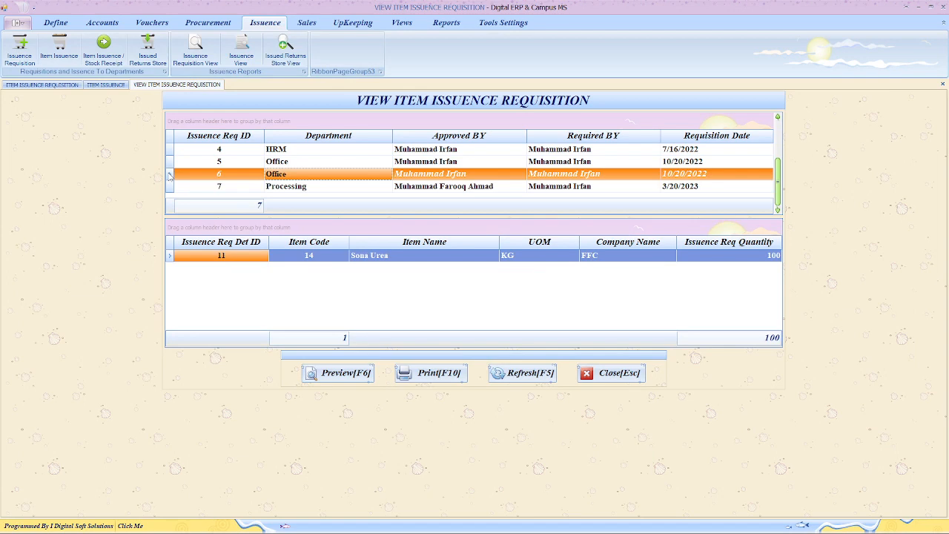
pyautogui.click(61, 86)
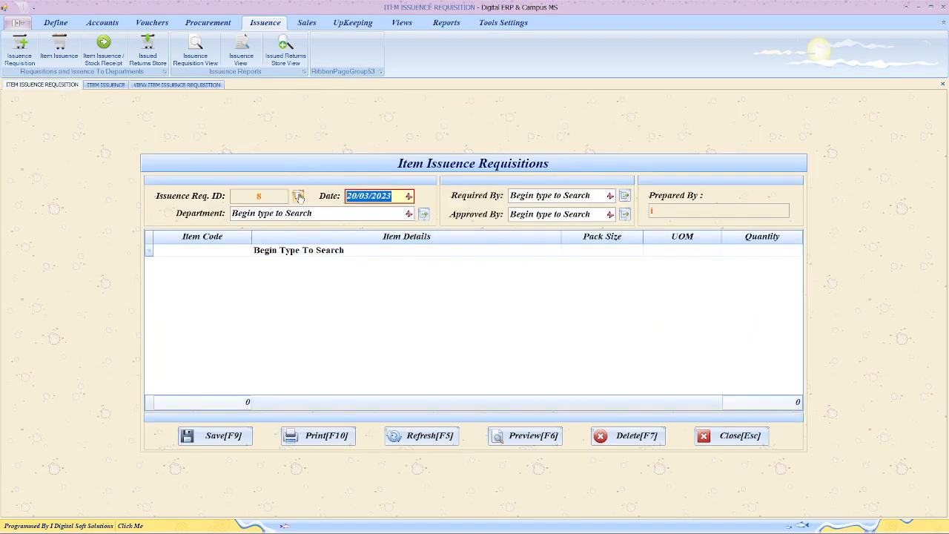
pyautogui.click(298, 196)
pyautogui.write('7')
pyautogui.press('Return')
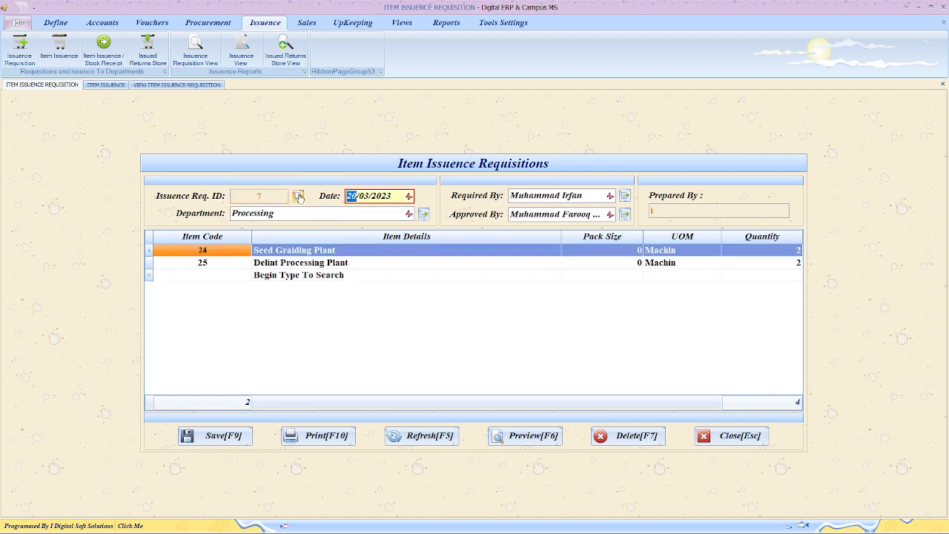
pyautogui.click(550, 438)
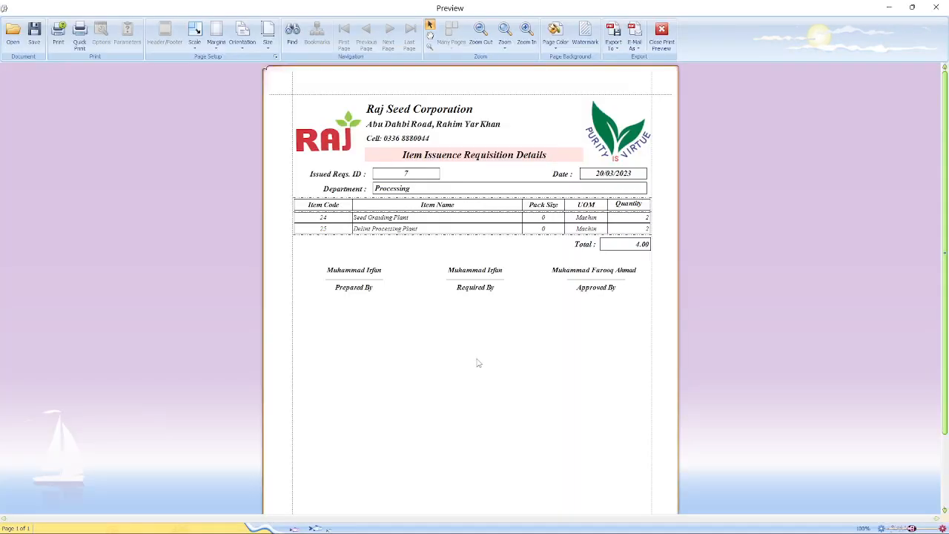
pyautogui.click(661, 33)
# - Preview the report for requisition 6 (Office), then open the issued-items list
pyautogui.click(194, 86)
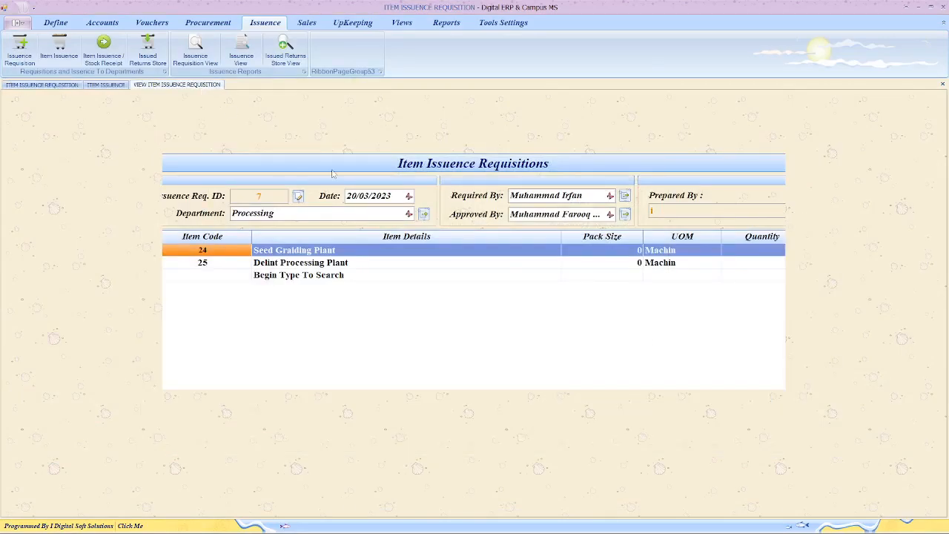
pyautogui.click(345, 372)
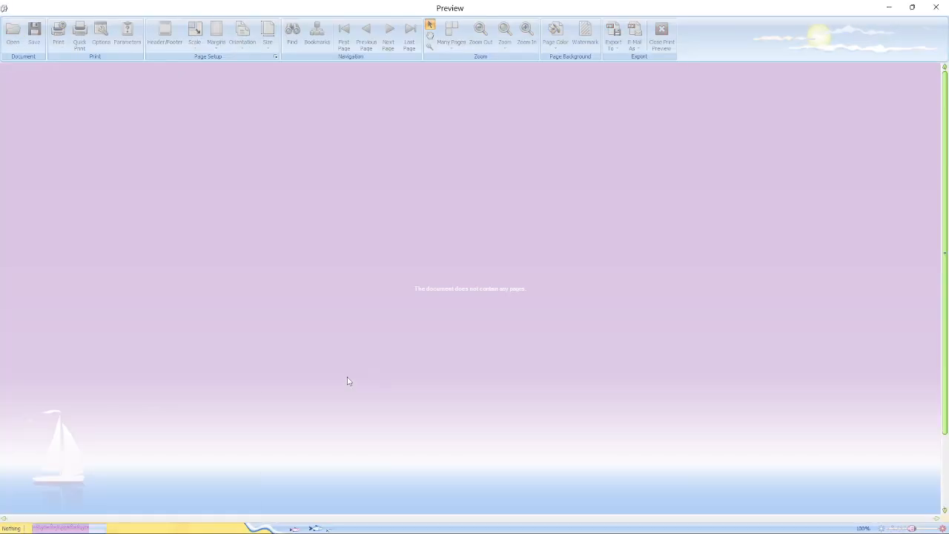
pyautogui.scroll(-2, 427, 250)
pyautogui.scroll(2, 426, 259)
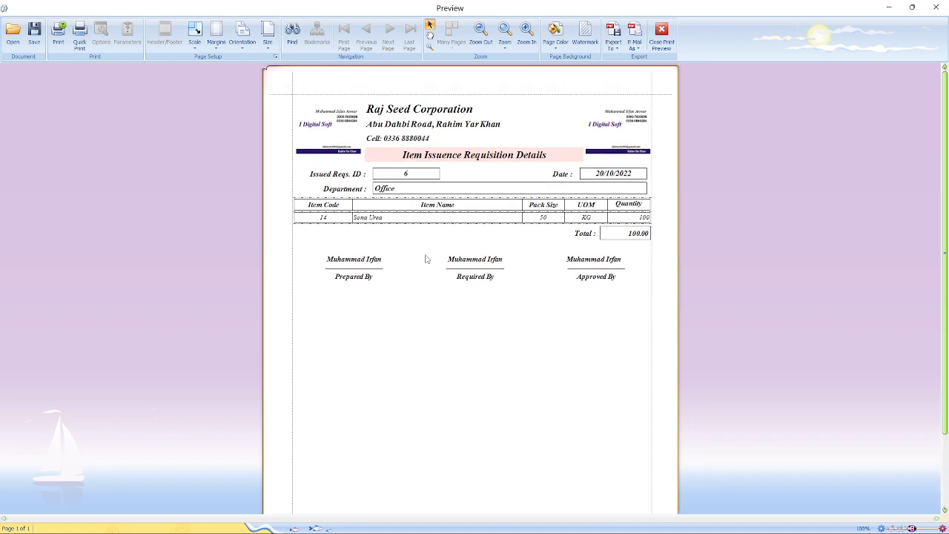
pyautogui.click(665, 51)
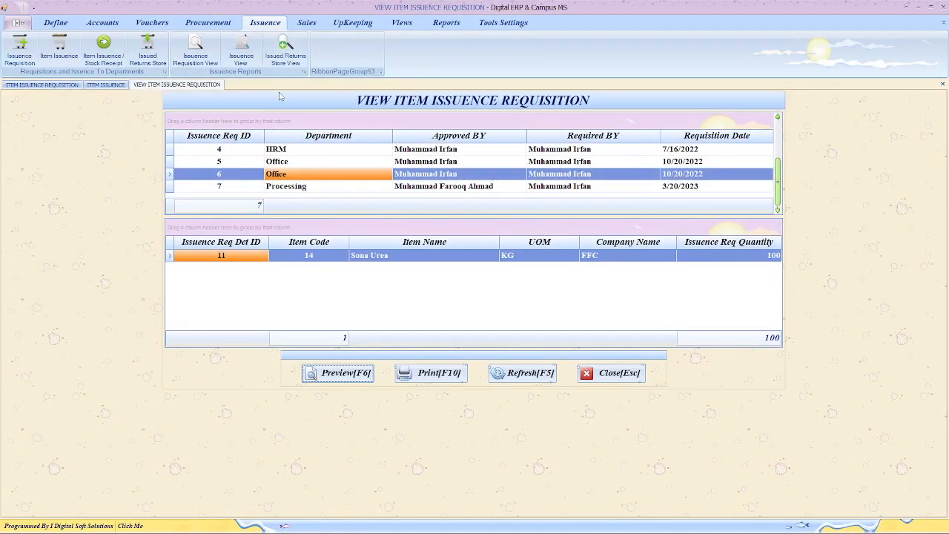
pyautogui.click(245, 59)
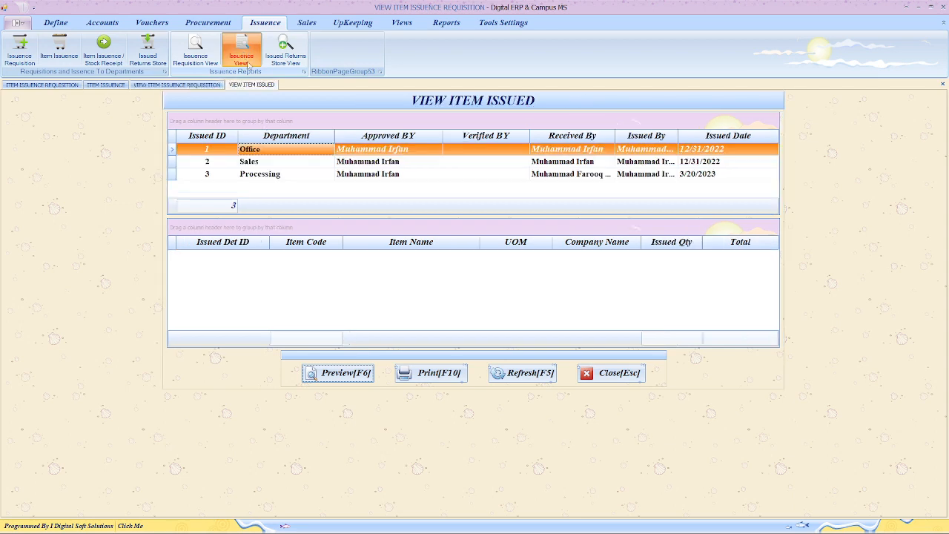
# - Preview the Item Issued Details report for issue 3 (Processing, total 54000)
pyautogui.click(174, 162)
pyautogui.click(172, 174)
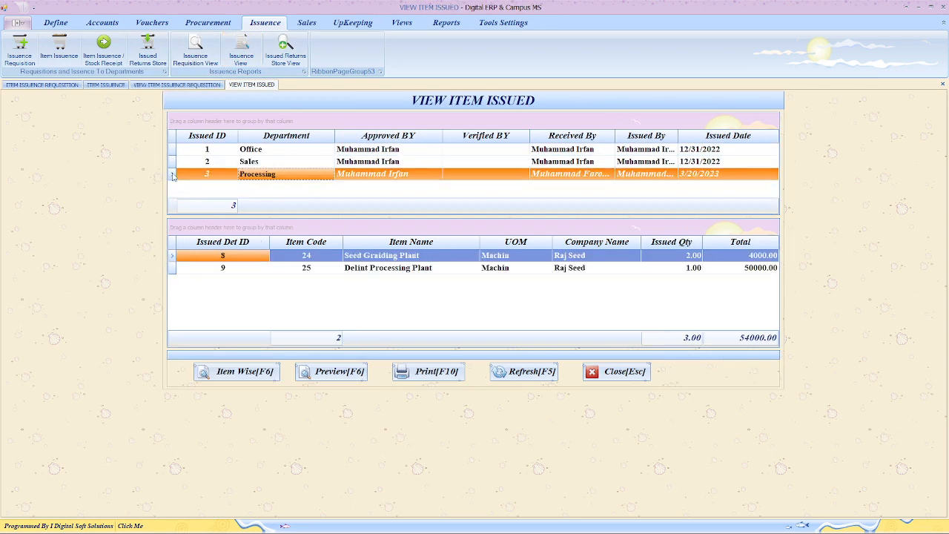
pyautogui.click(334, 370)
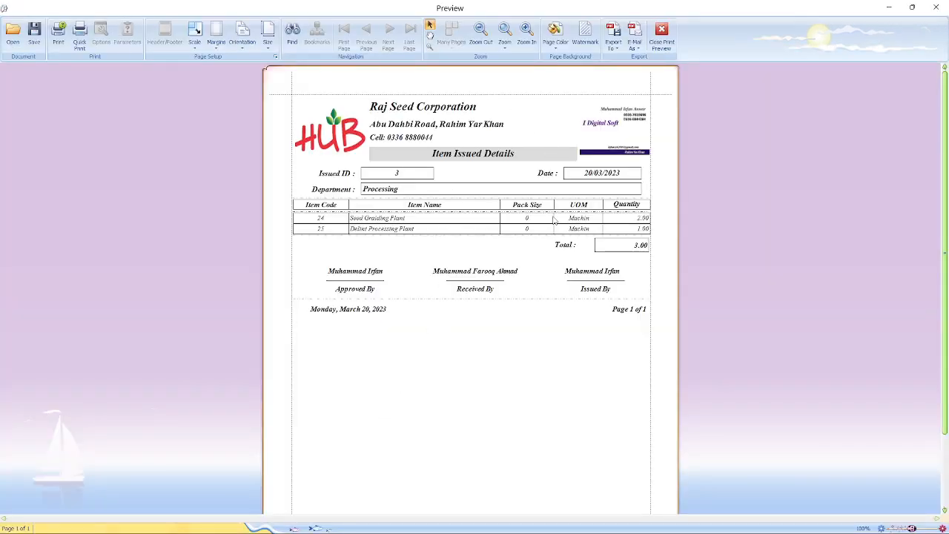
pyautogui.click(661, 33)
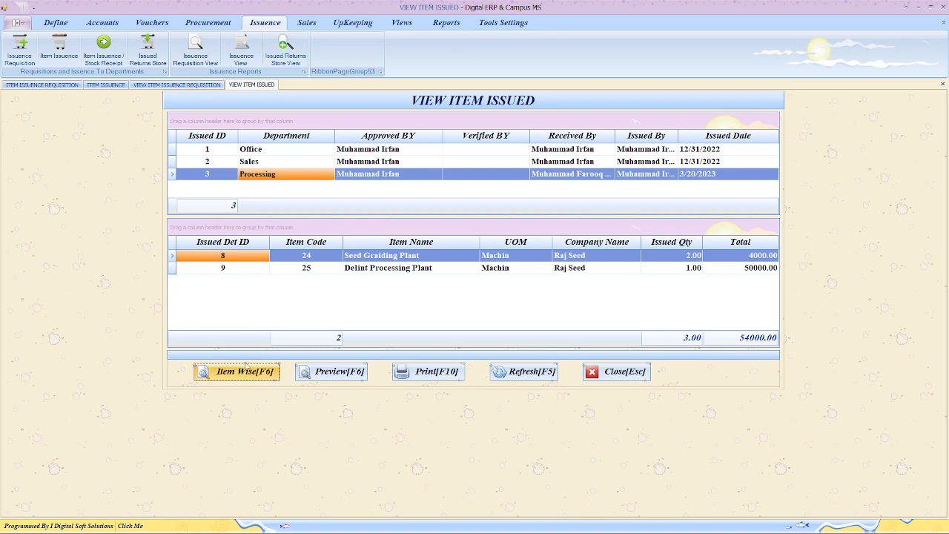
# - Preview the Item Issued Details report for Sales issue 2 twice
pyautogui.click(171, 163)
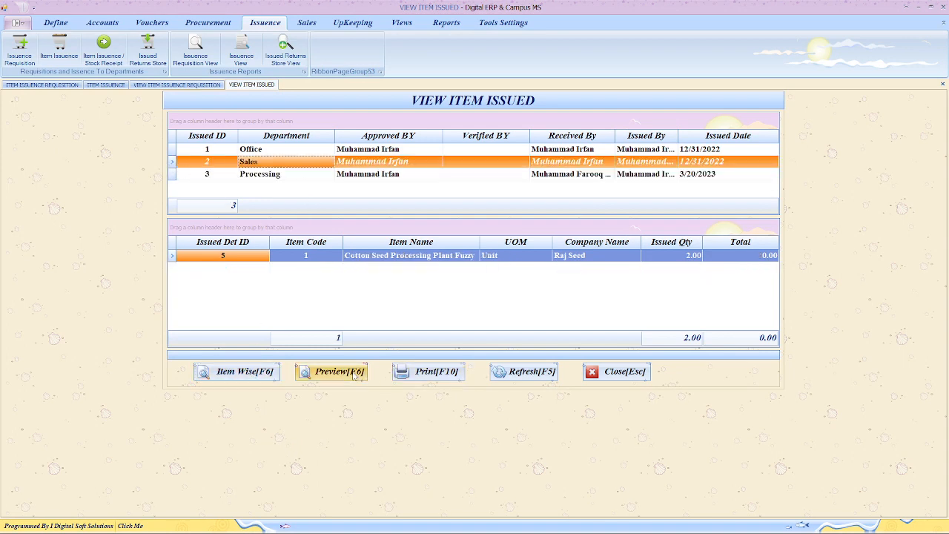
pyautogui.click(332, 371)
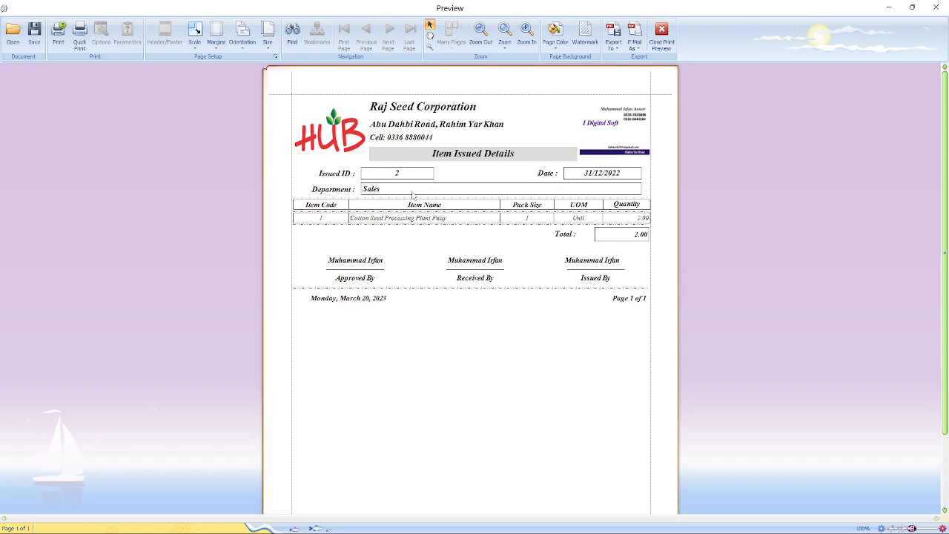
pyautogui.click(661, 32)
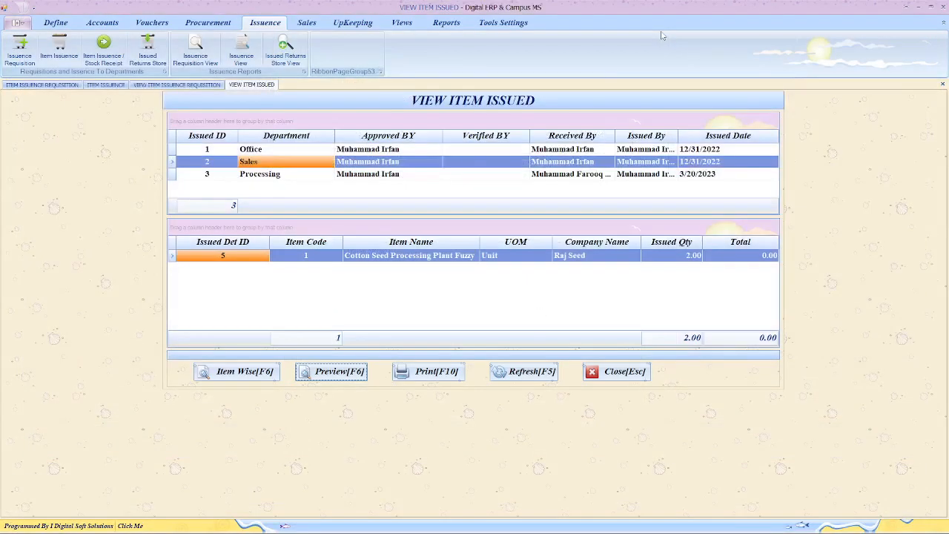
pyautogui.click(315, 370)
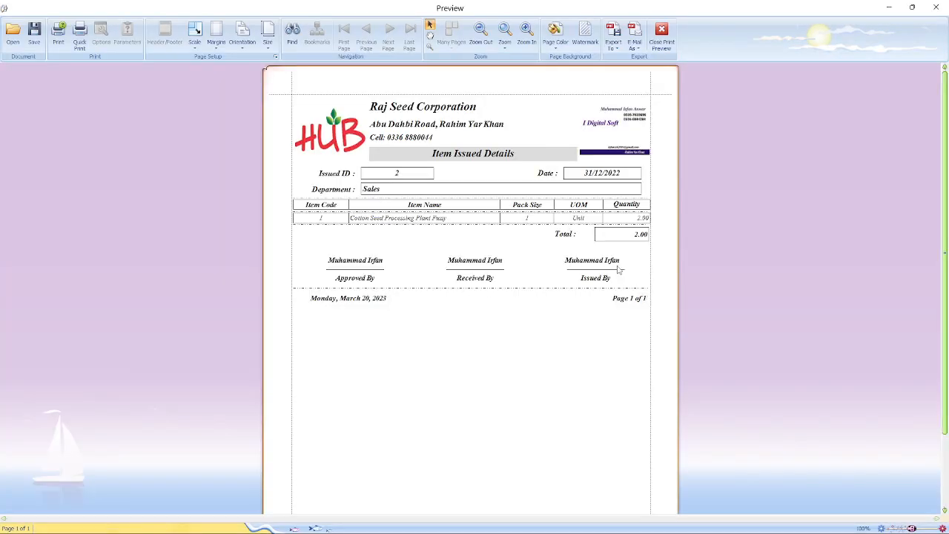
pyautogui.click(671, 37)
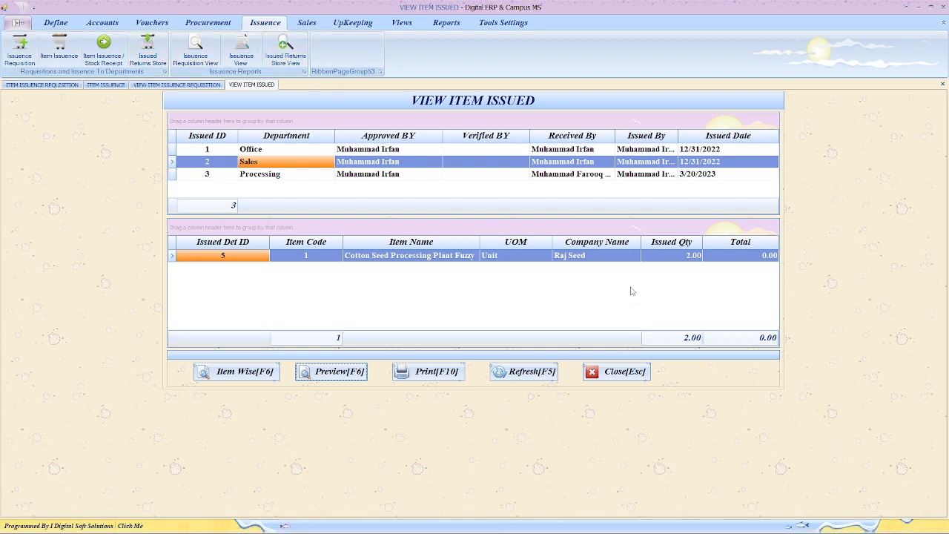
# - Close VIEW ITEM ISSUED, minimize the ERP to the Digital ERP slide, and restore OBS Studio
pyautogui.click(625, 372)
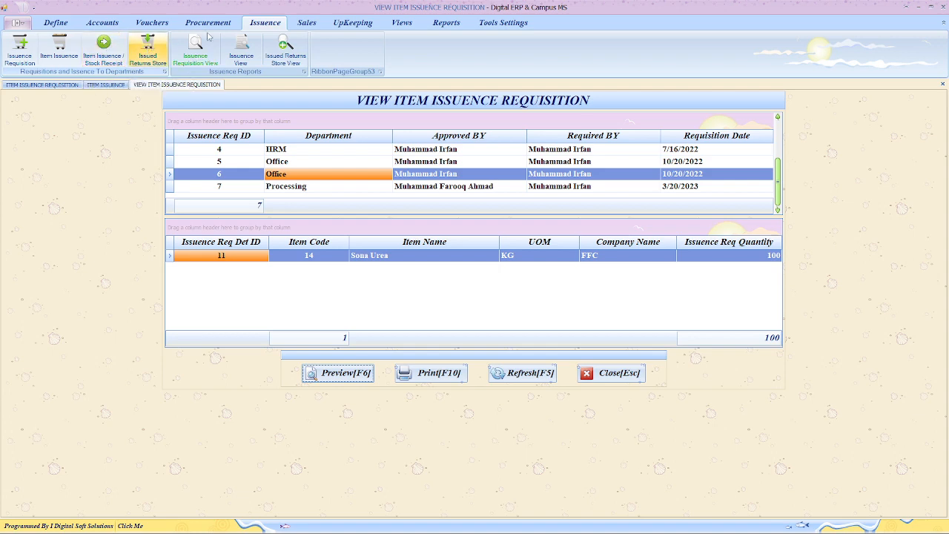
pyautogui.click(921, 6)
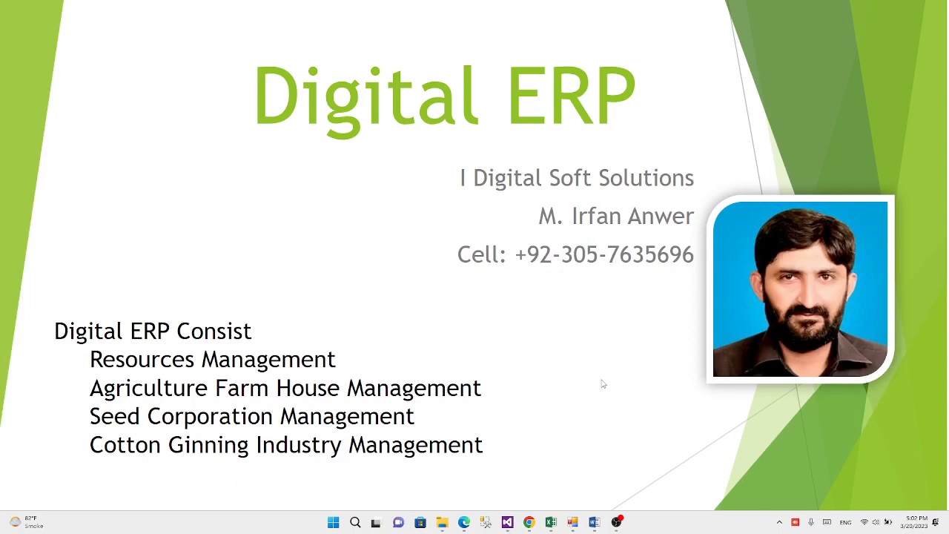
pyautogui.click(616, 522)
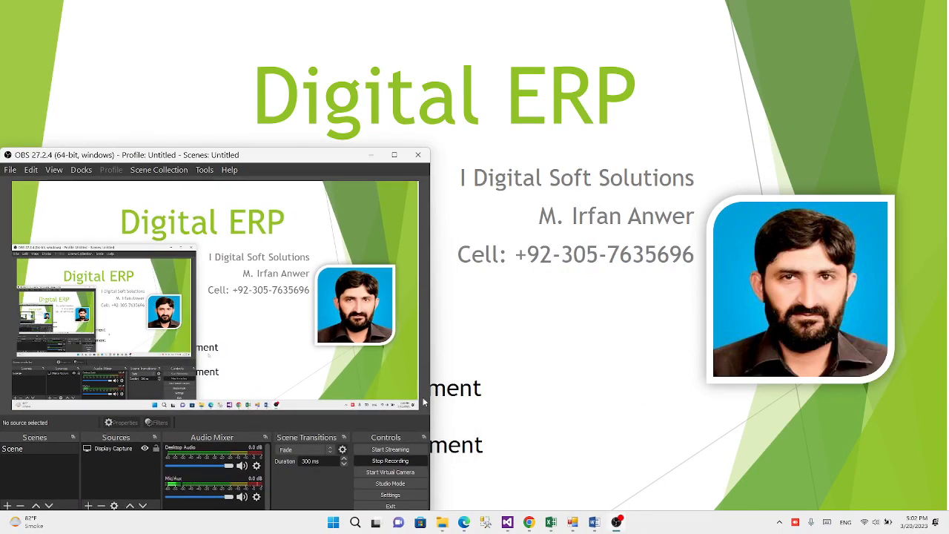